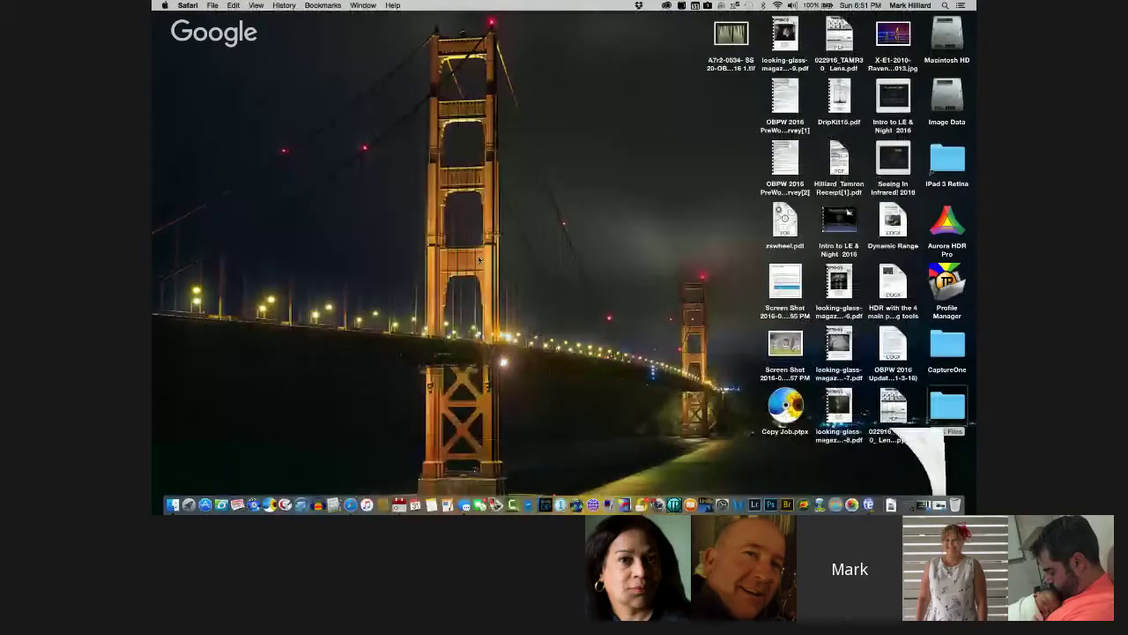
Switch to Adobe Bridge, view the Master Output Prints favorite, and open the 2016 folder inside Capture
left_click(786, 505)
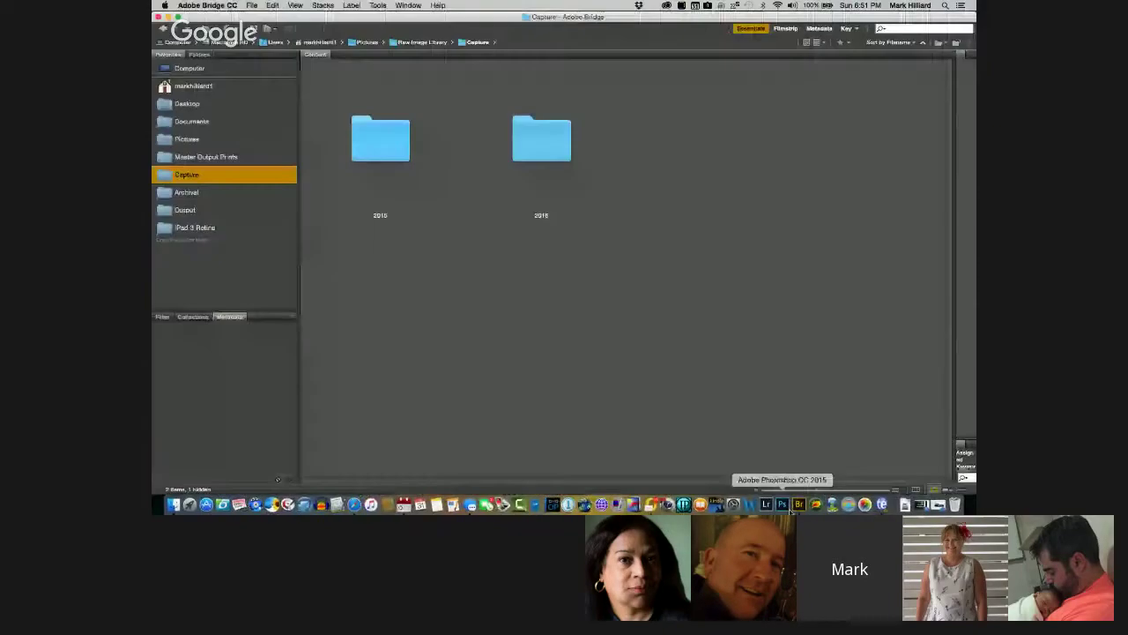
left_click(188, 156)
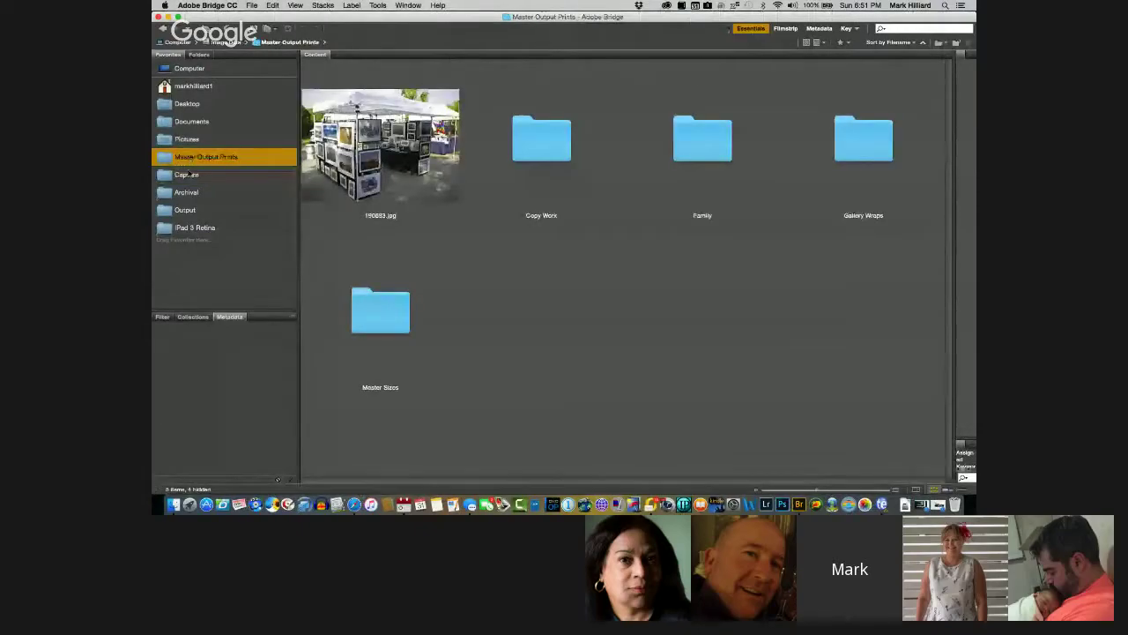
left_click(187, 174)
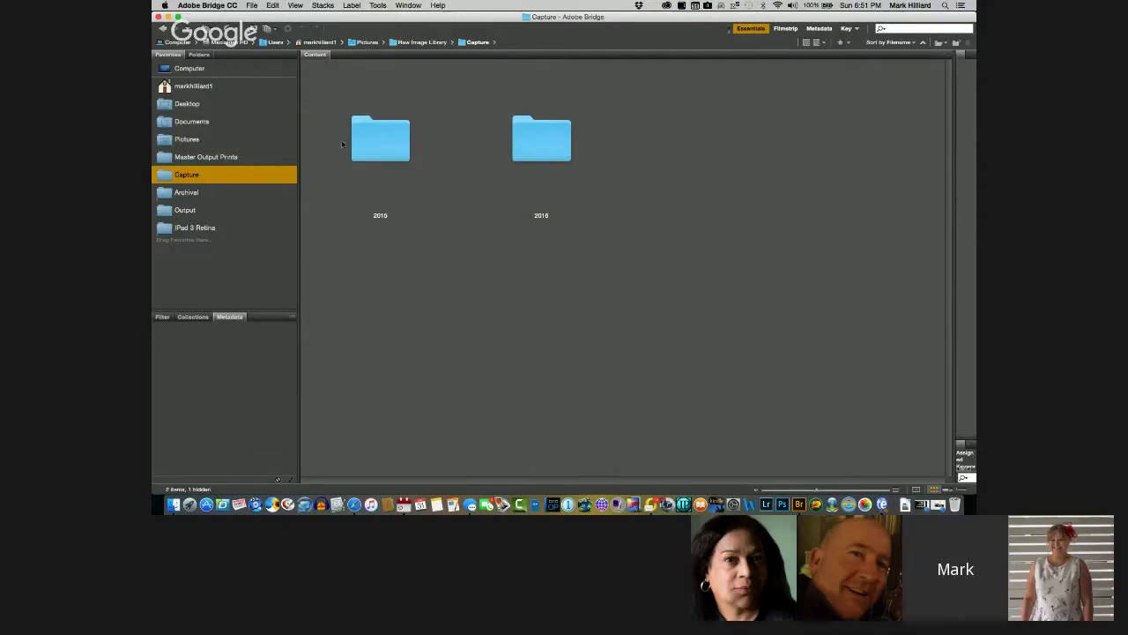
left_click(556, 142)
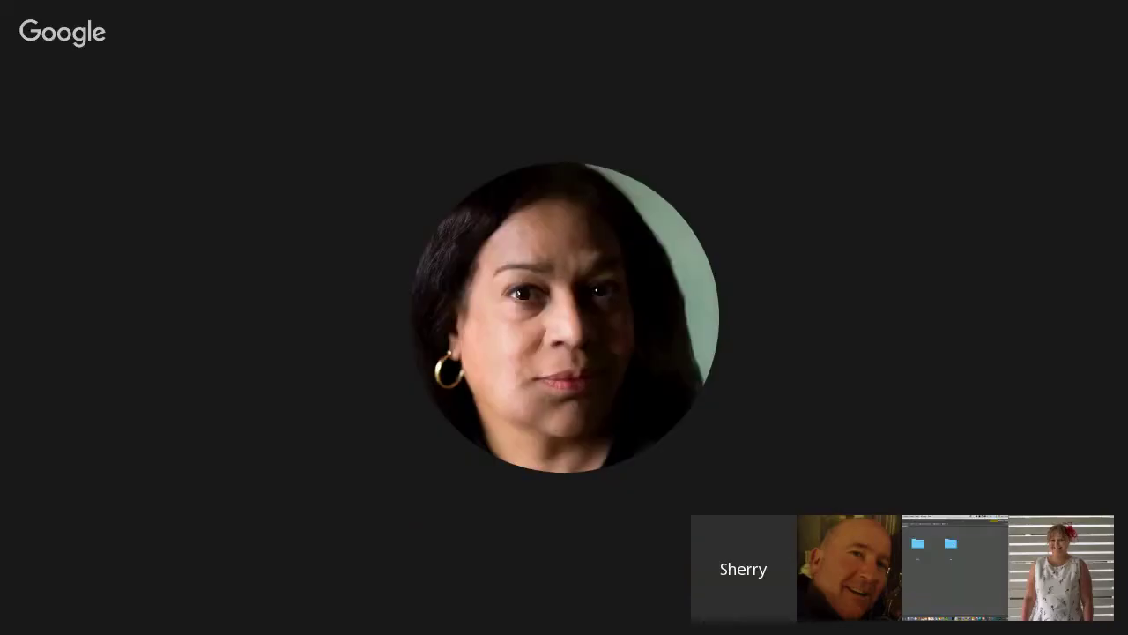
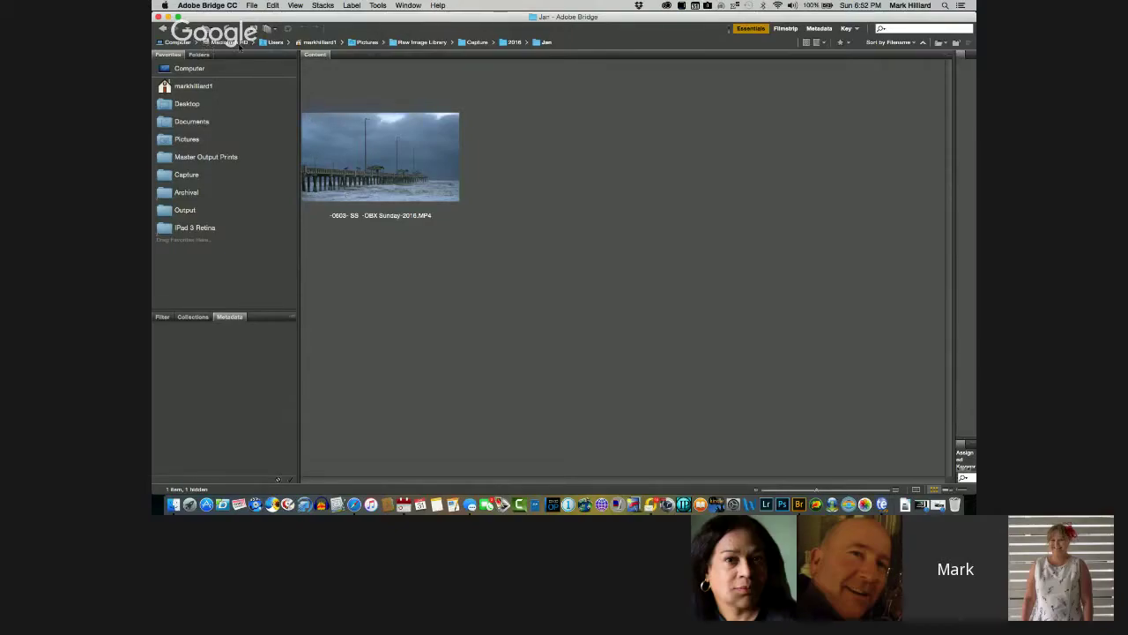
Return to the 2016 folder, open Jan inside the A7r2 camera folder, and look through its raw photos
left_click(162, 28)
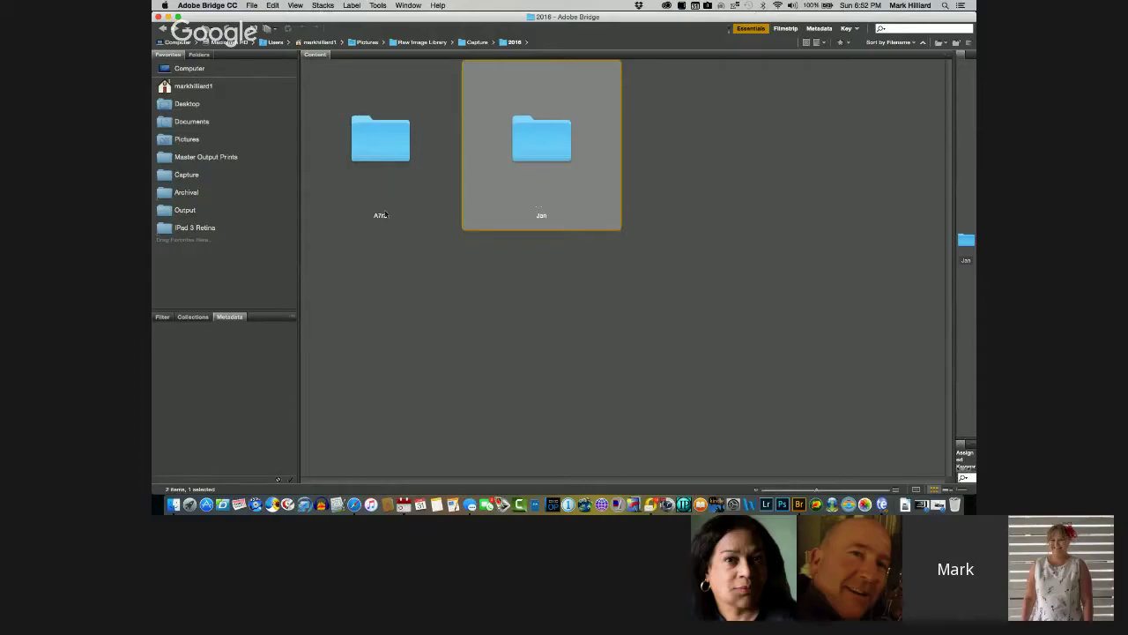
double_click(390, 147)
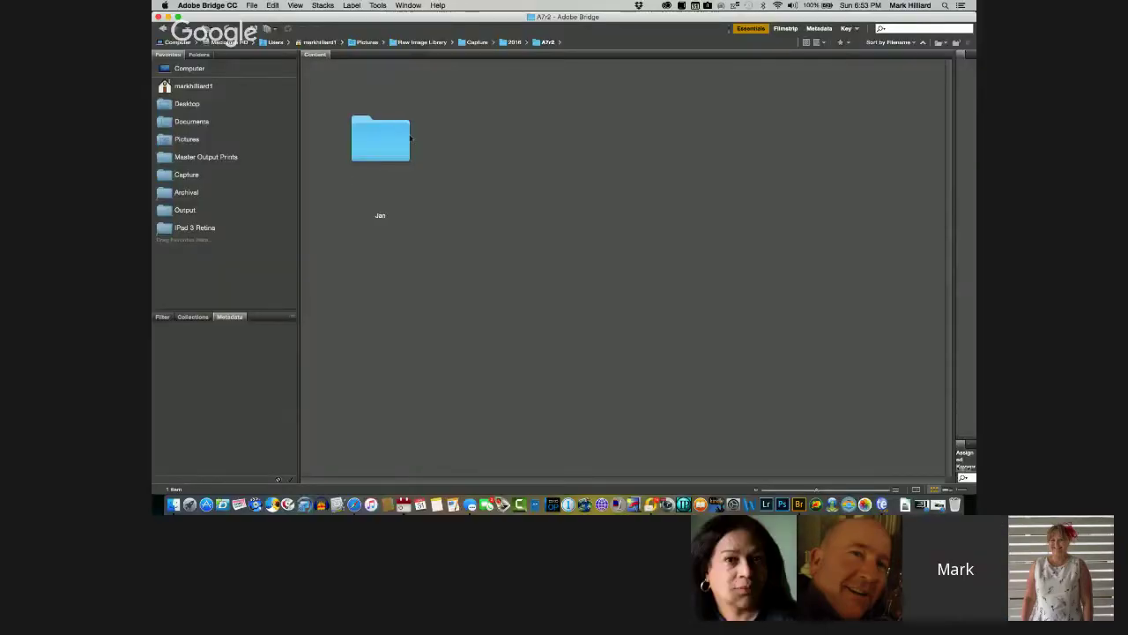
double_click(390, 151)
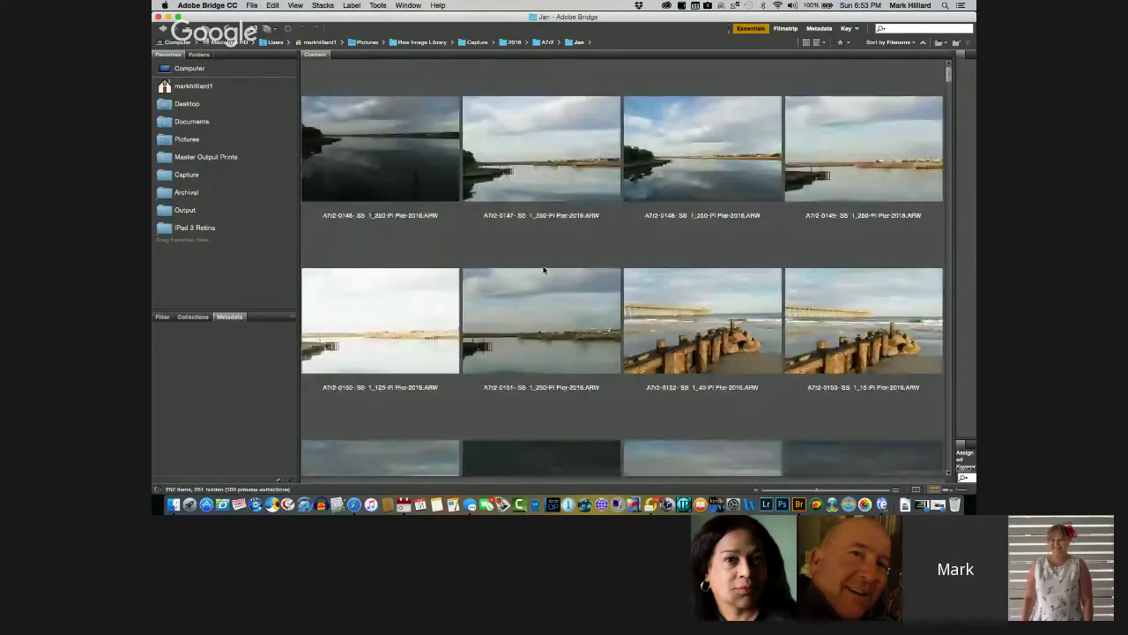
scroll(544, 269, "down", 3)
scroll(544, 271, "down", 15)
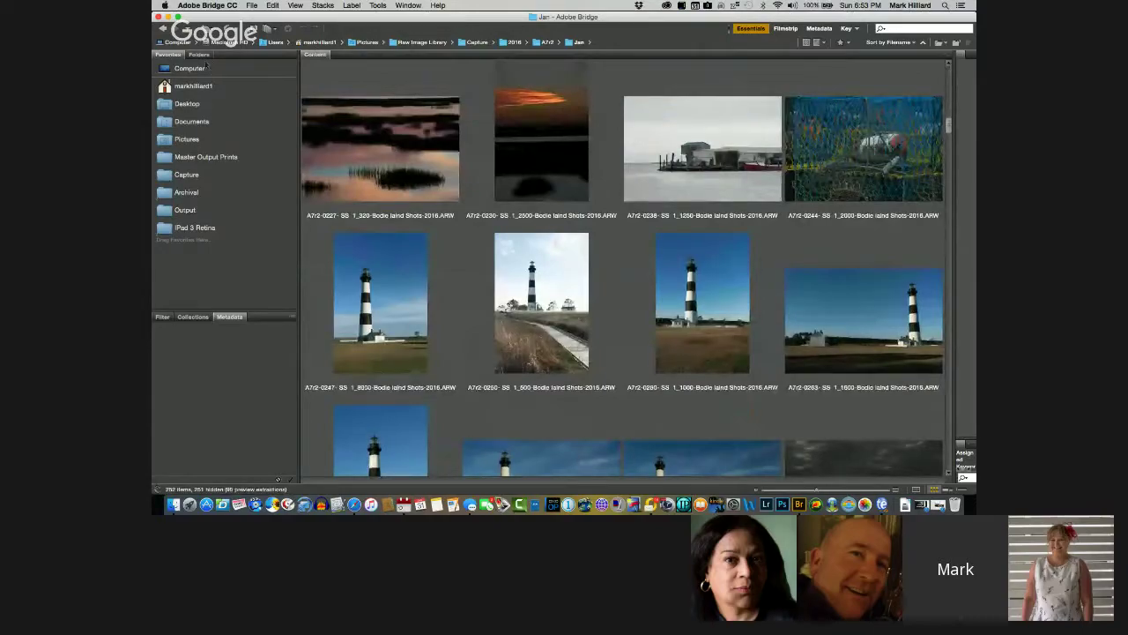
Go back to the Capture folder, open 2015, and look through its camera and month subfolders
left_click(164, 29)
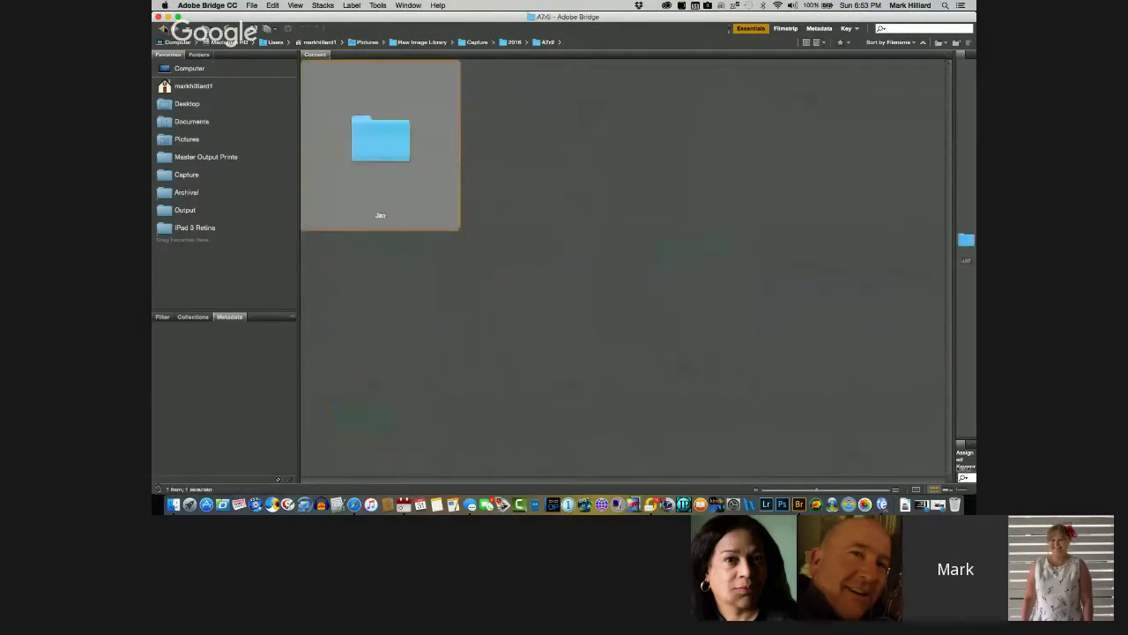
left_click(163, 29)
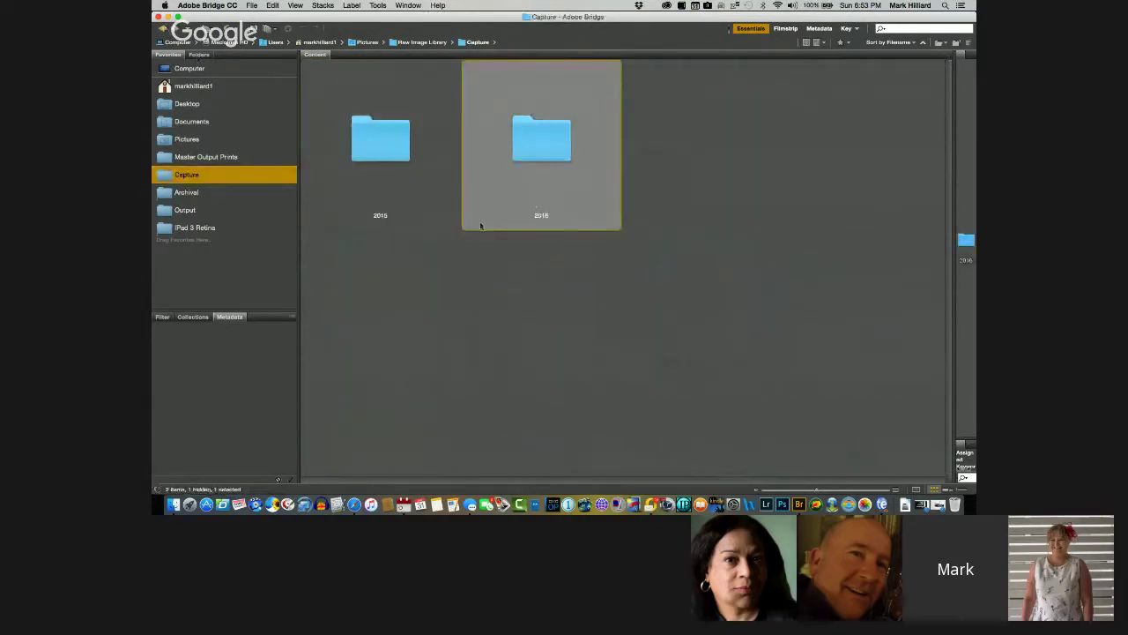
double_click(397, 155)
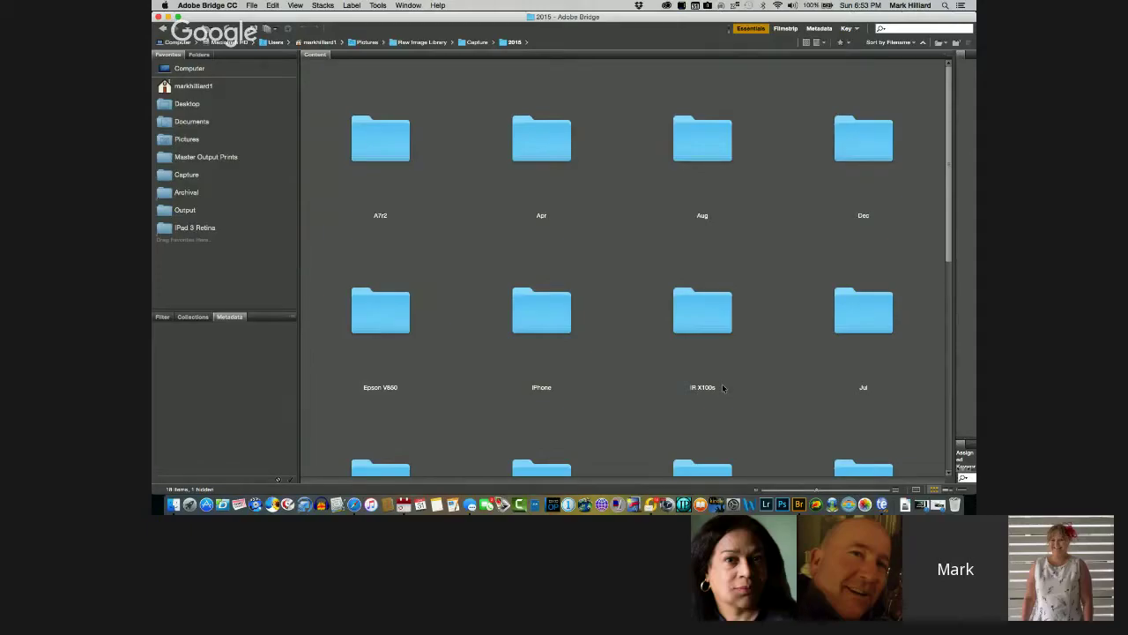
scroll(723, 388, "down", 5)
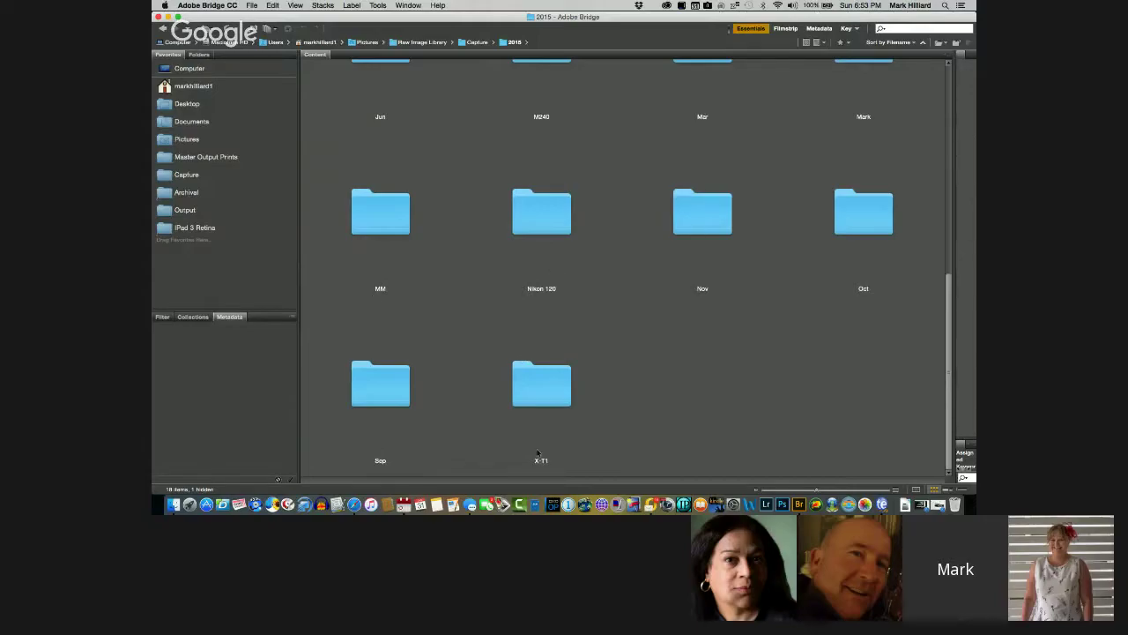
scroll(547, 374, "up", 2)
scroll(553, 374, "up", 2)
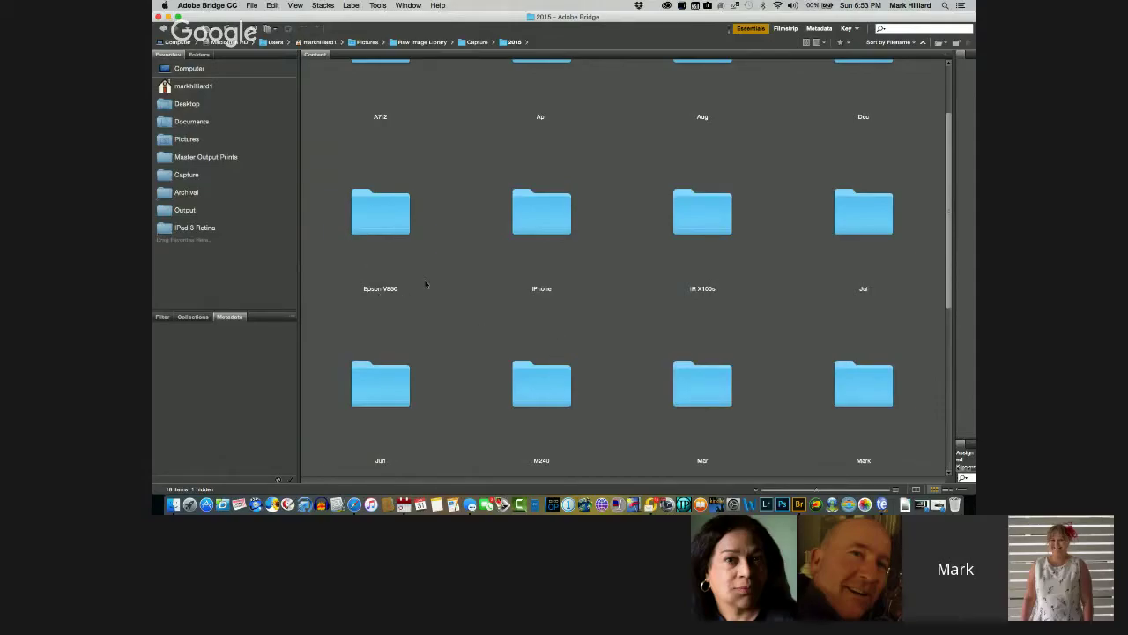
scroll(461, 290, "up", 1)
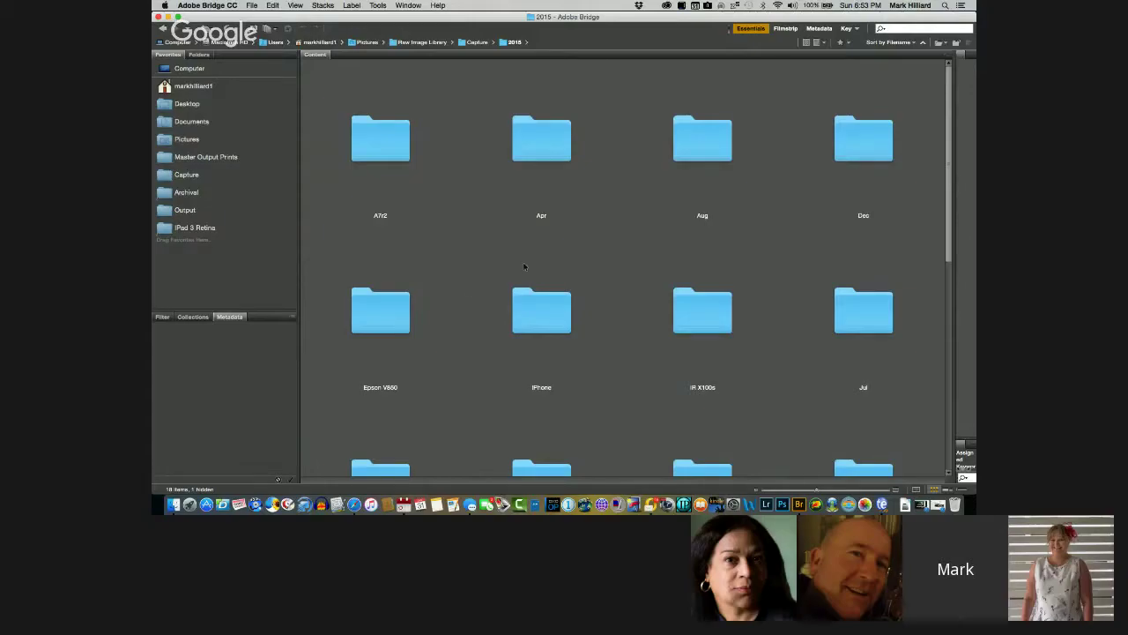
scroll(559, 257, "down", 5)
scroll(558, 258, "down", 4)
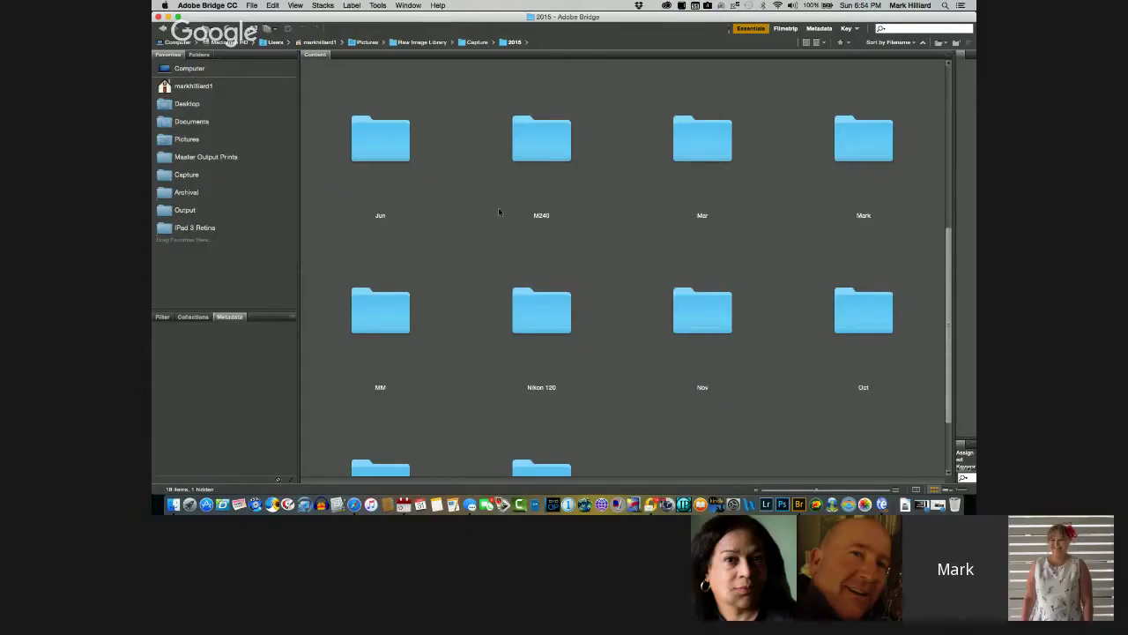
Open the Jun folder inside M240, browse its DNG photos, and select the first bright mill-and-stream shot from Thursday
double_click(544, 146)
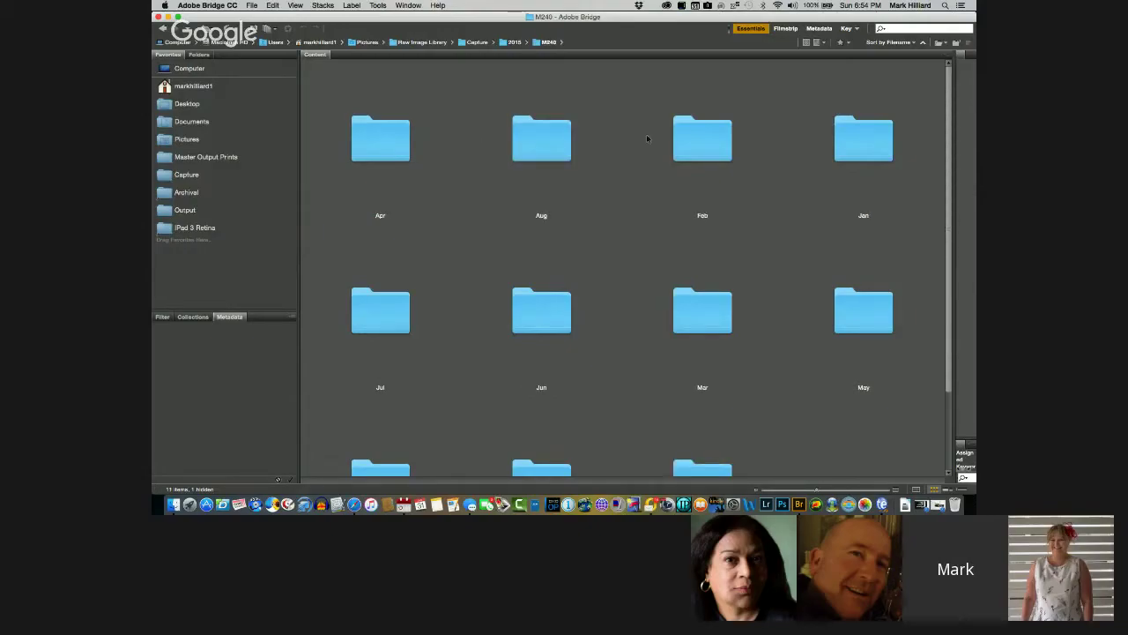
double_click(531, 316)
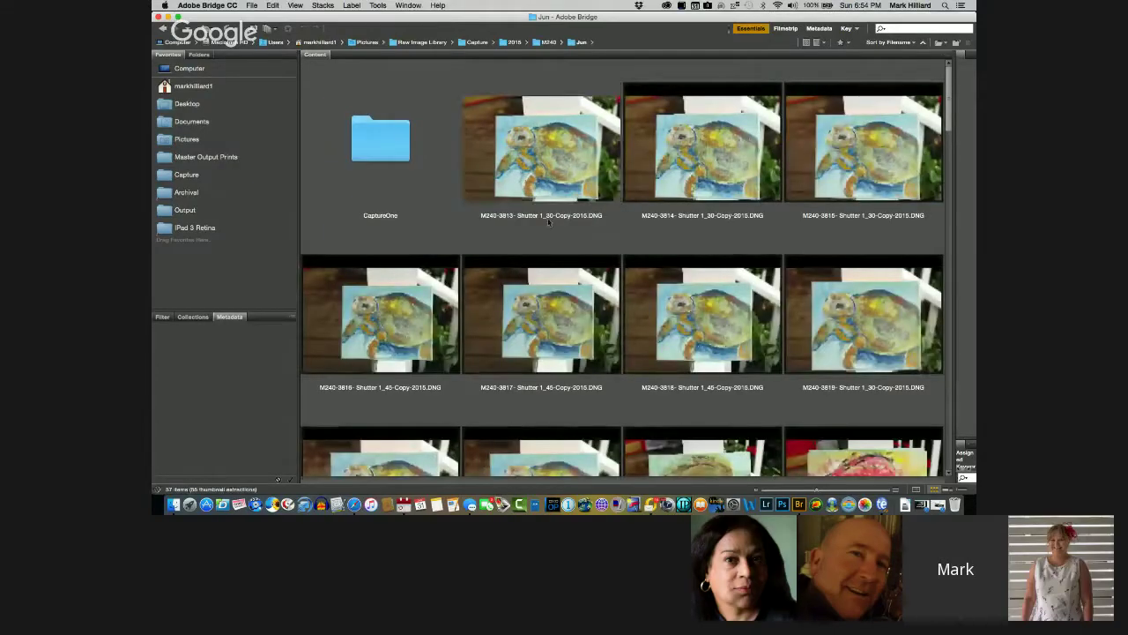
scroll(552, 340, "down", 15)
scroll(552, 339, "down", 5)
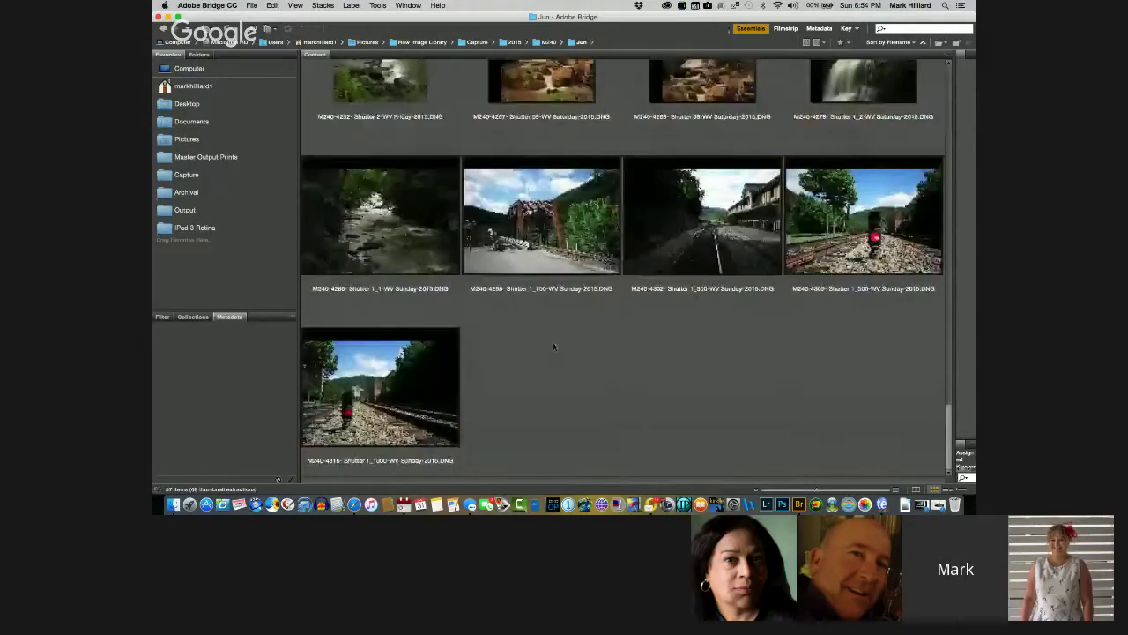
scroll(564, 326, "up", 8)
scroll(567, 321, "down", 2)
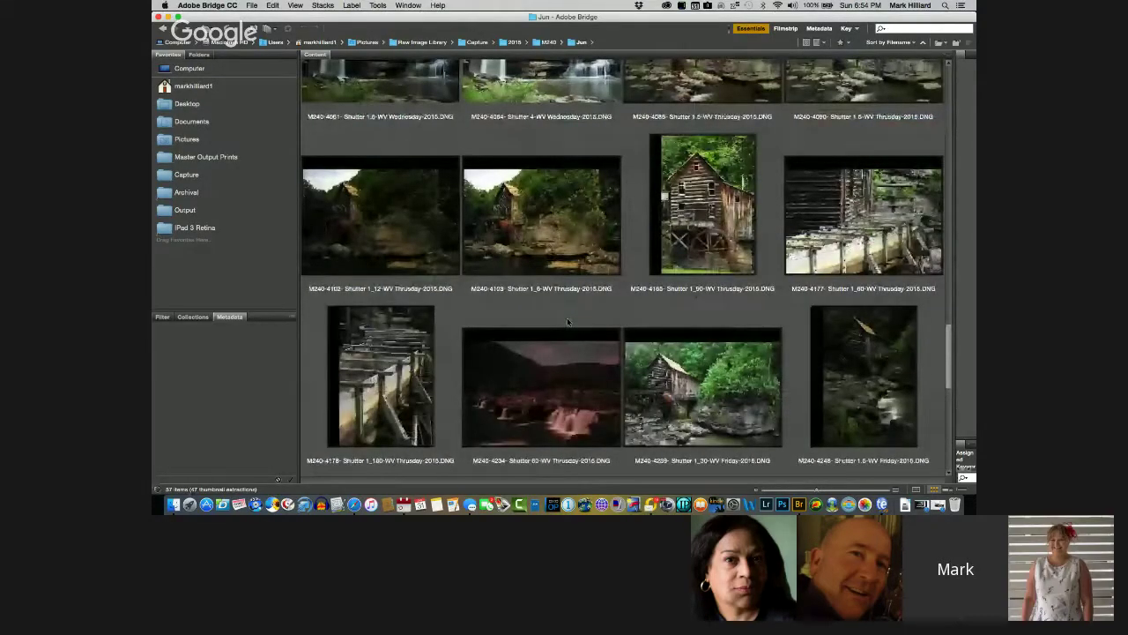
scroll(680, 250, "up", 2)
left_click(680, 249)
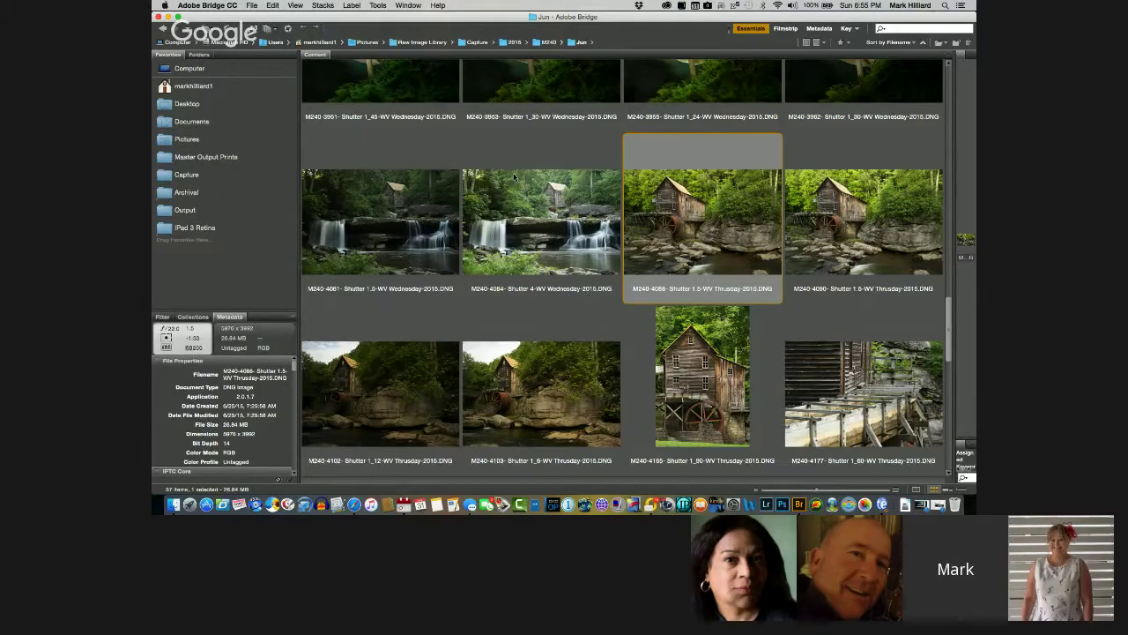
Return to the M240 folder's month subfolders and minimize the Bridge window
key("super+Up")
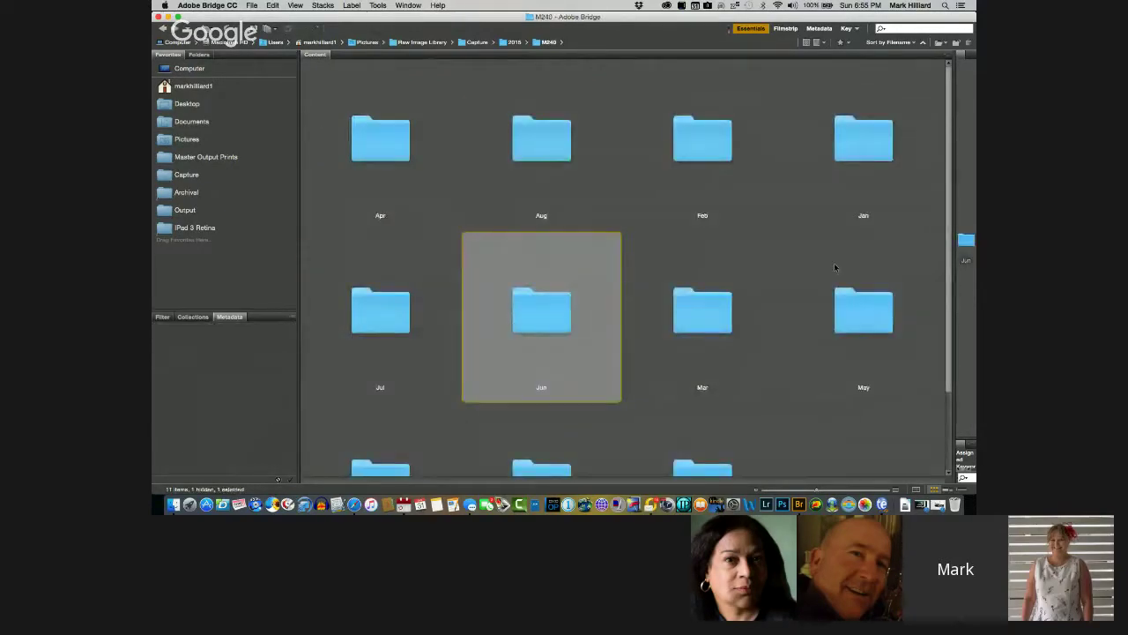
scroll(834, 262, "down", 2)
scroll(834, 267, "up", 2)
left_click(169, 18)
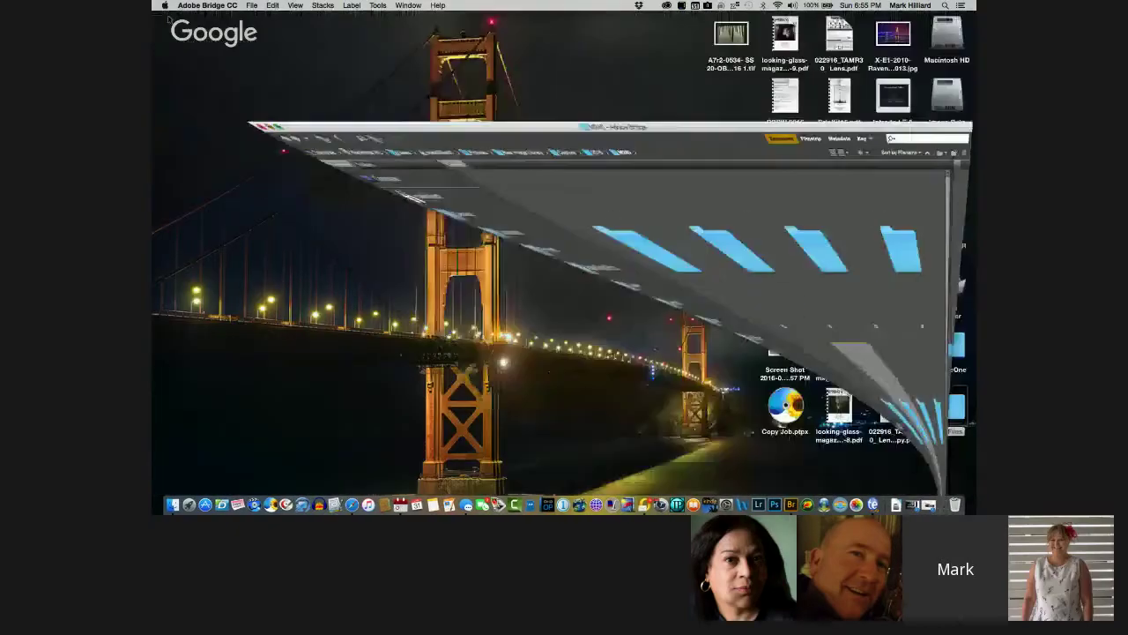
left_click(608, 504)
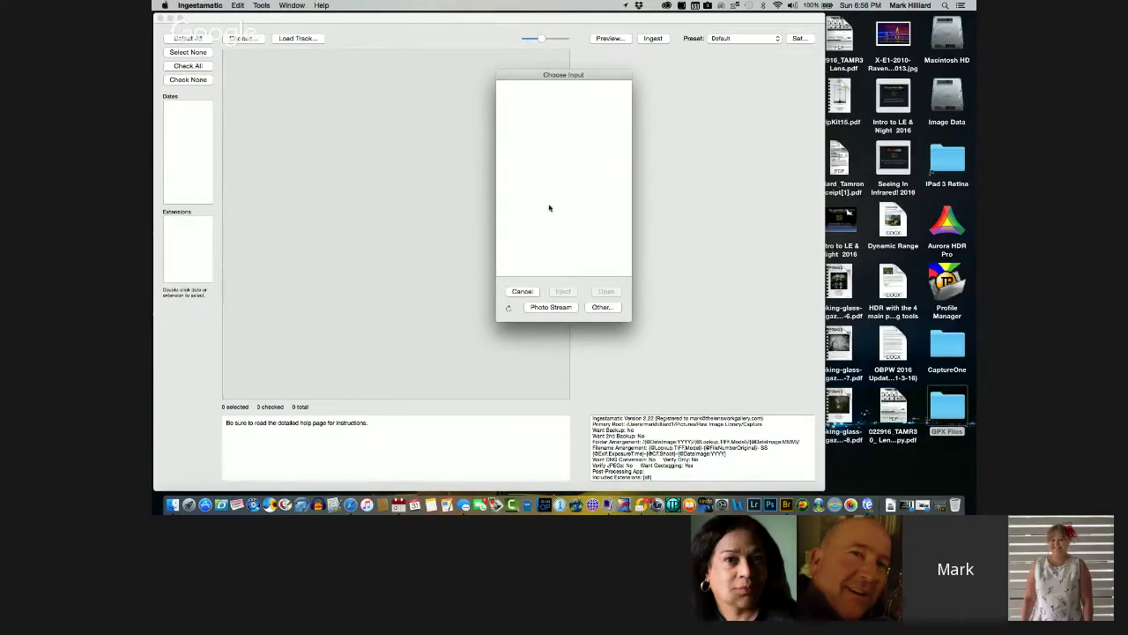
left_click(521, 291)
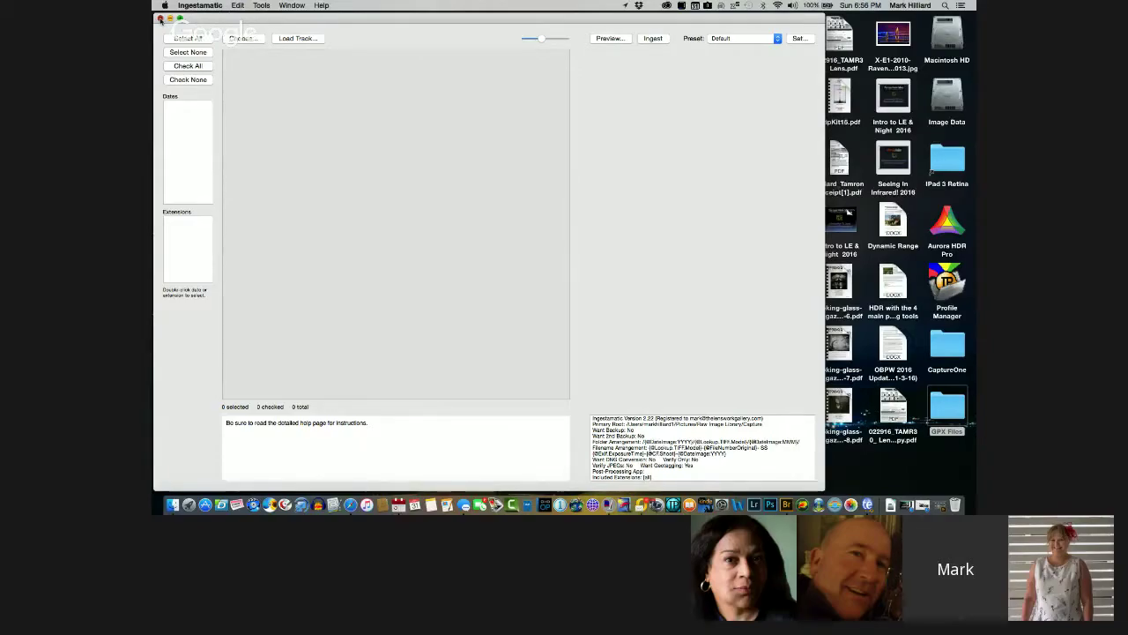
left_click(160, 17)
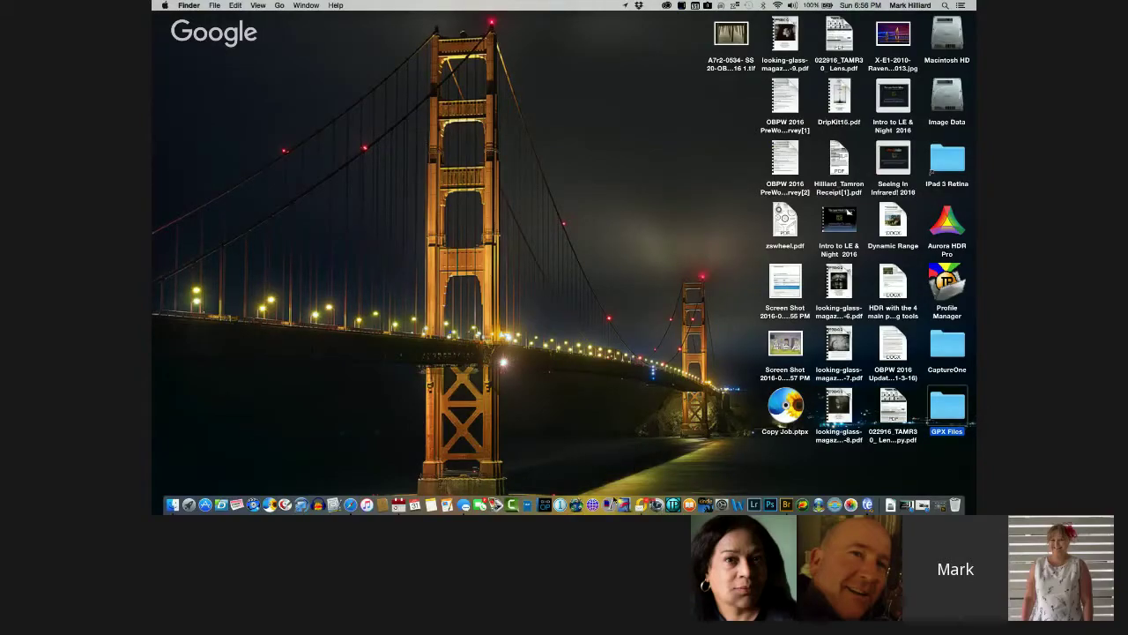
Switch to Ingestamatic and load the Abstract folder from iPad 3 Retina on the Image Data drive as input
left_click(608, 507)
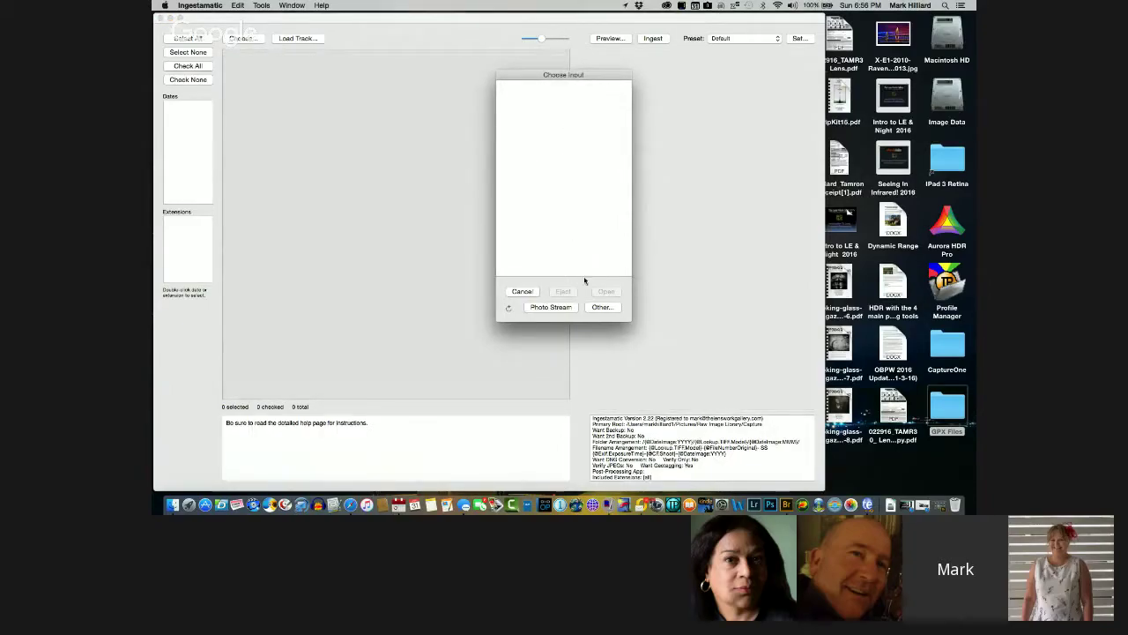
left_click(603, 308)
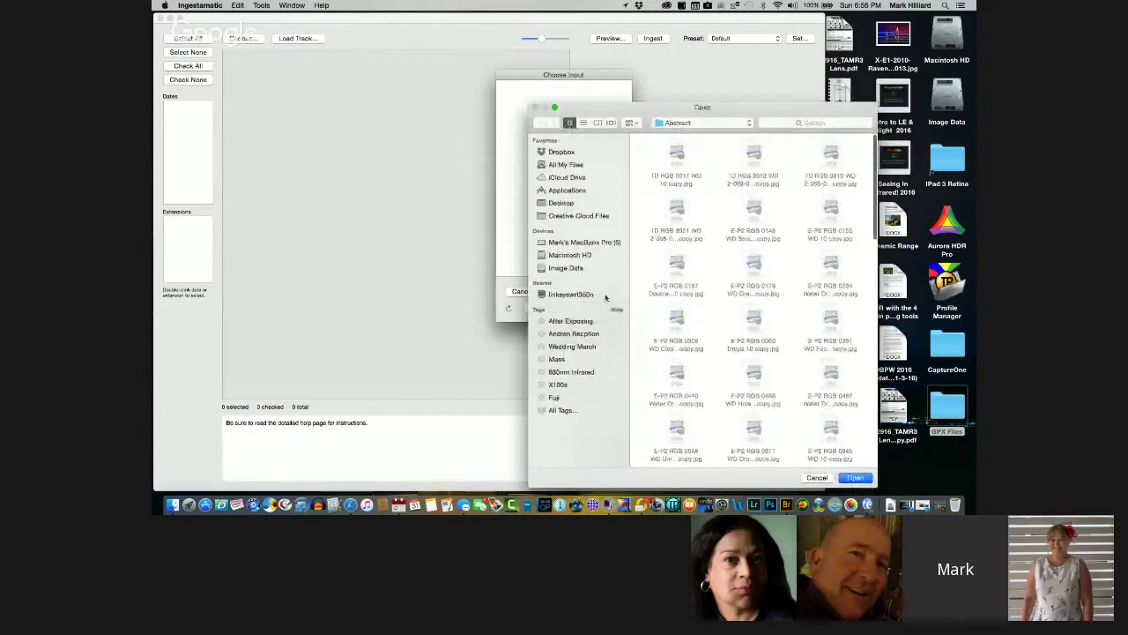
left_click(712, 123)
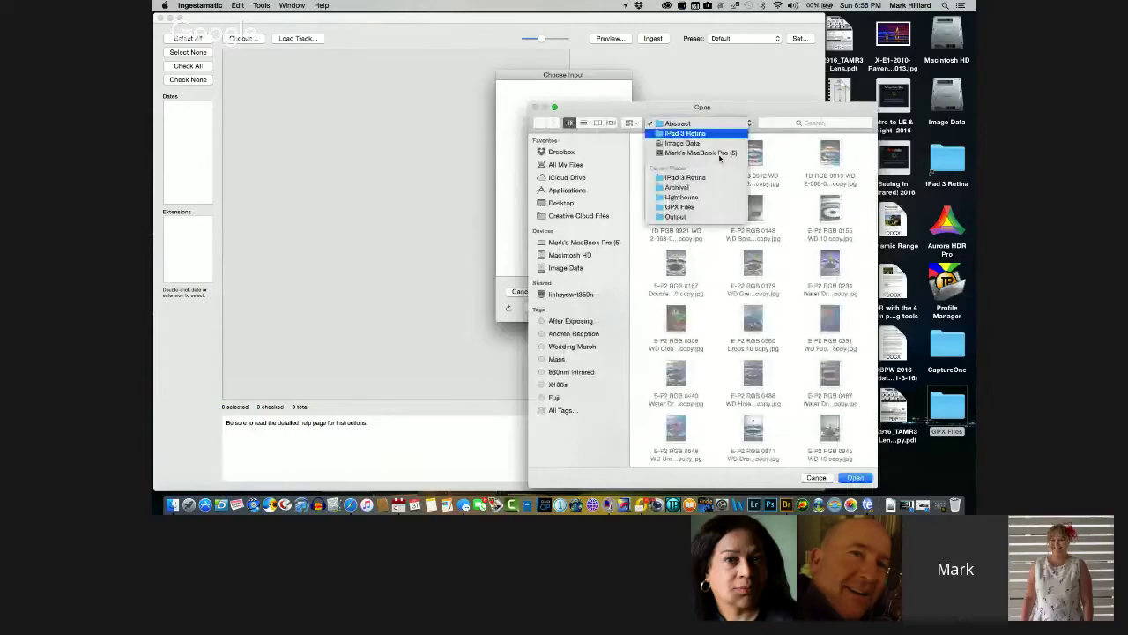
left_click(856, 481)
left_click(855, 478)
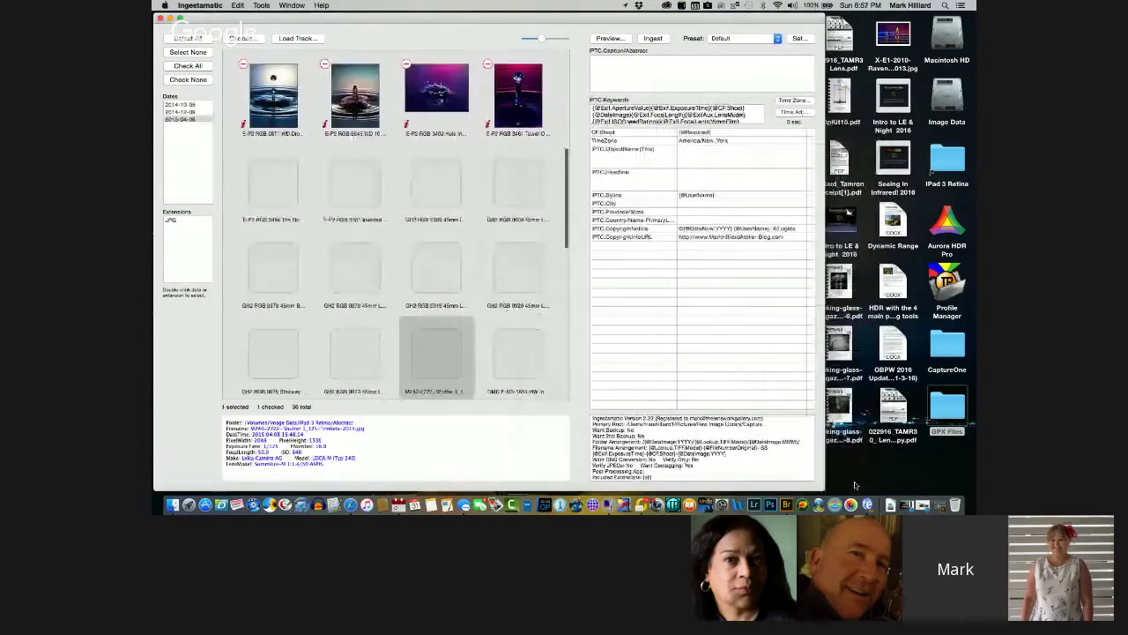
Review the loaded thumbnails and check the first water-drop photo in the grid for ingesting
scroll(397, 167, "down", 3)
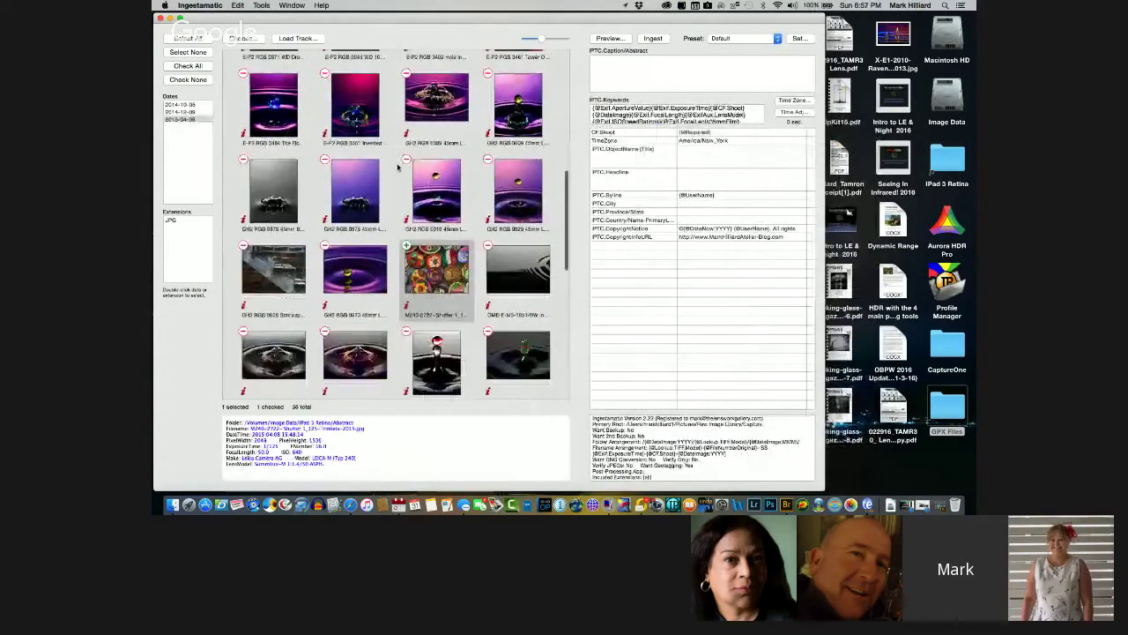
scroll(398, 168, "down", 2)
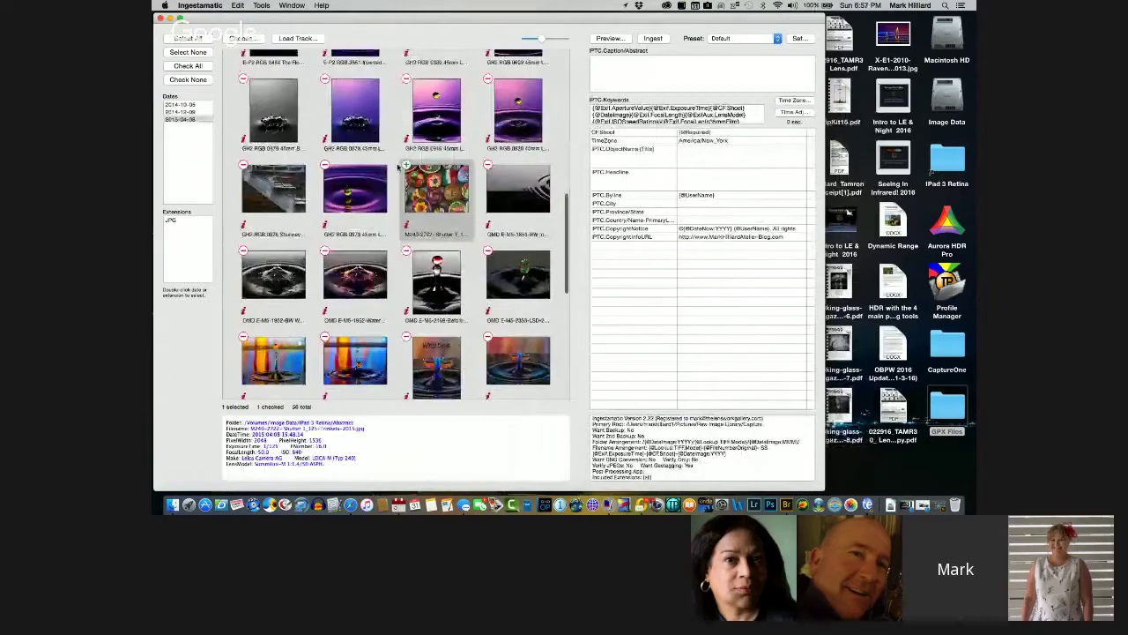
scroll(398, 168, "up", 1)
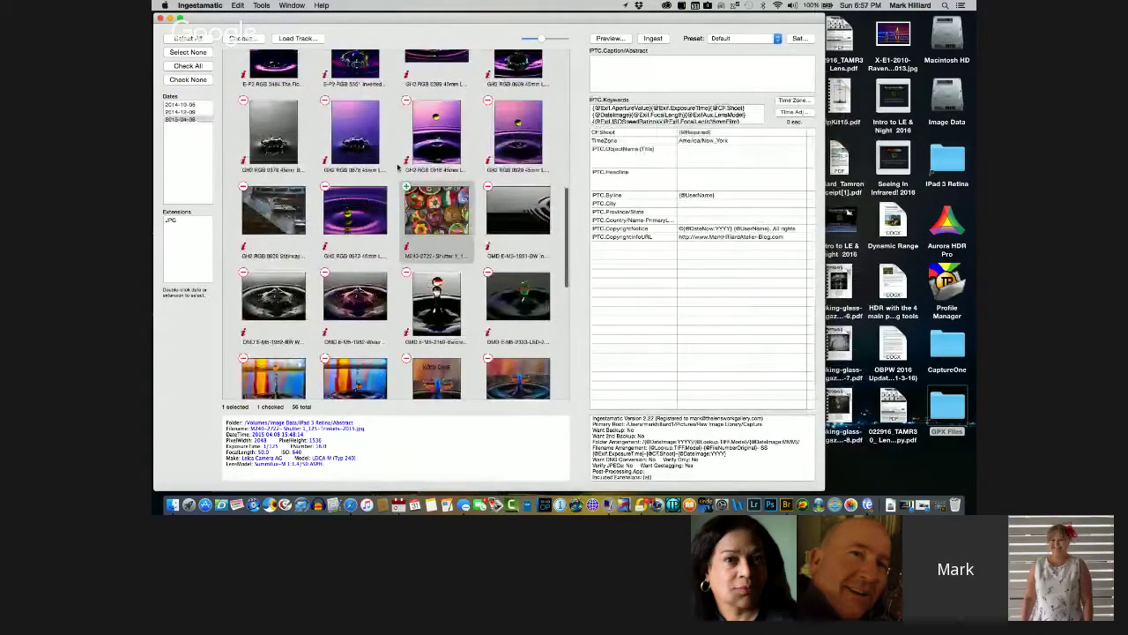
scroll(398, 167, "up", 5)
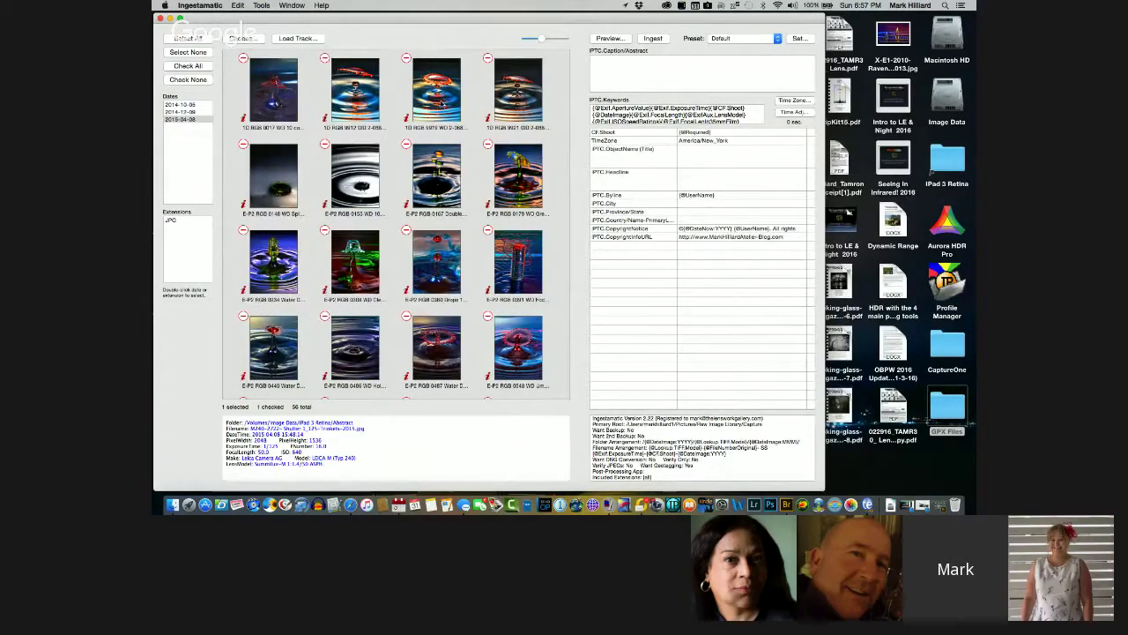
left_click(254, 79)
left_click(243, 59)
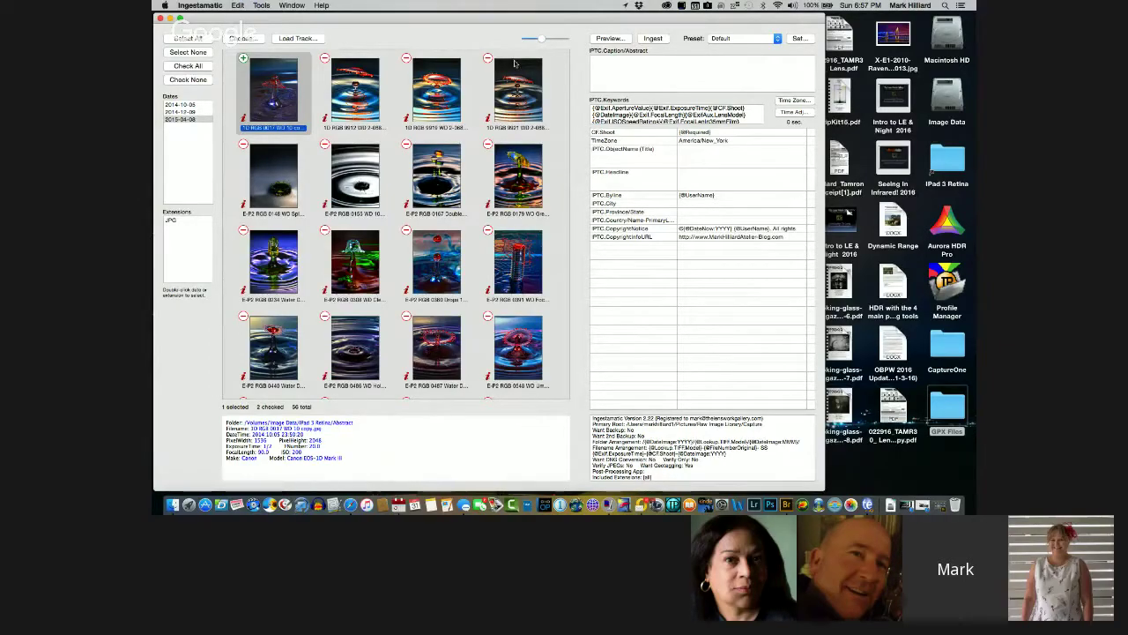
Select and check all loaded photos for ingesting, and look over the whole thumbnail grid
left_click(192, 41)
left_click(187, 65)
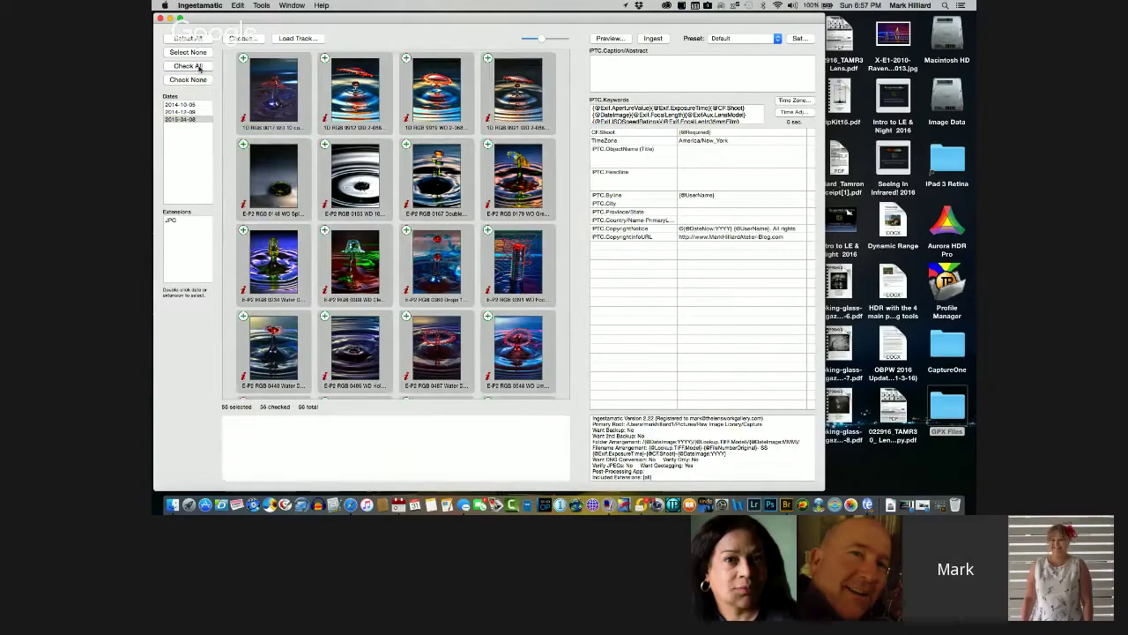
scroll(394, 84, "down", 1)
scroll(394, 85, "down", 6)
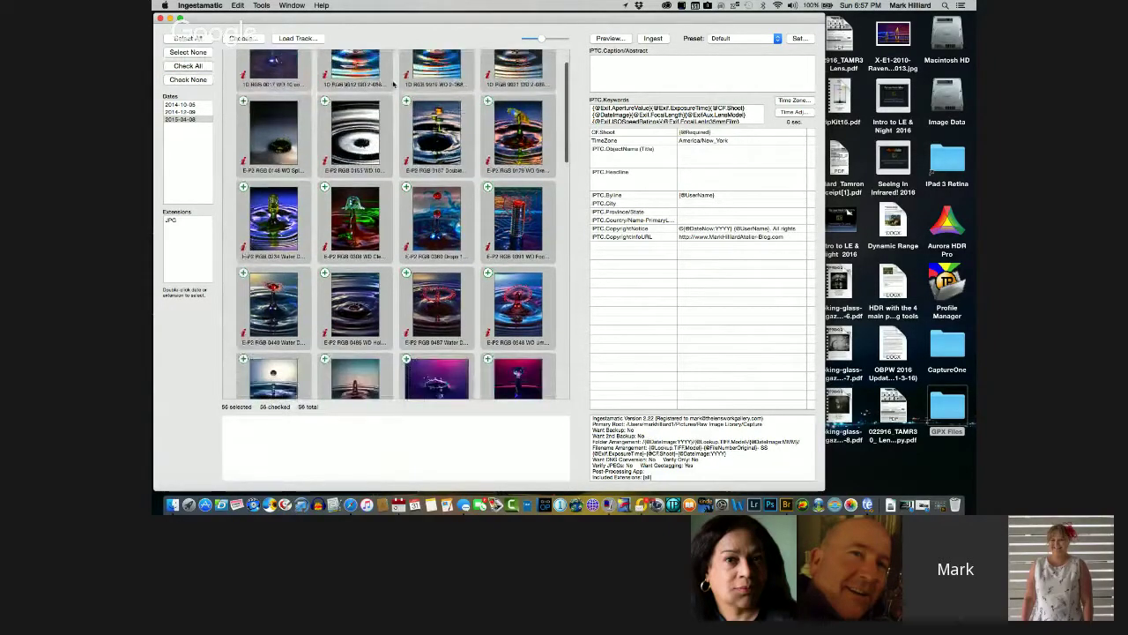
scroll(394, 85, "down", 4)
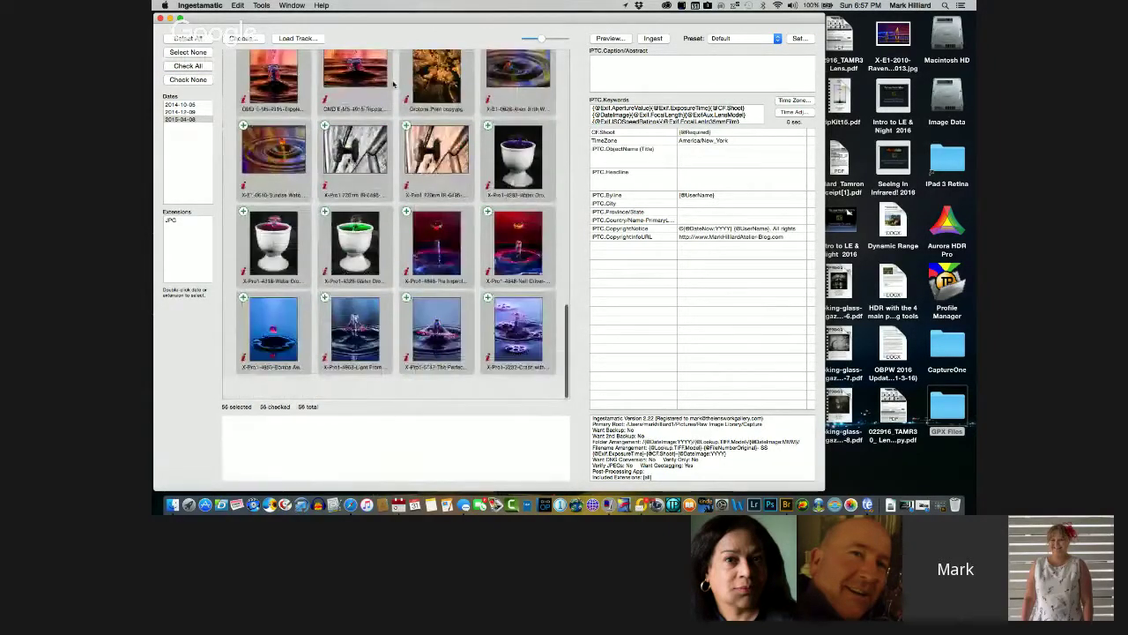
scroll(394, 85, "up", 10)
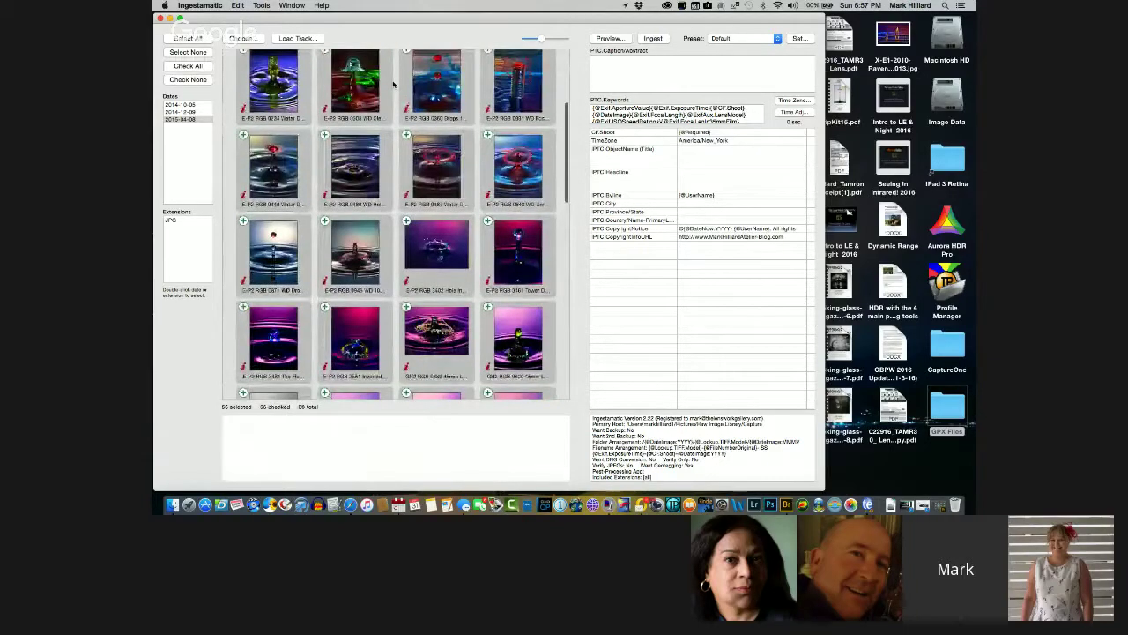
scroll(394, 84, "up", 3)
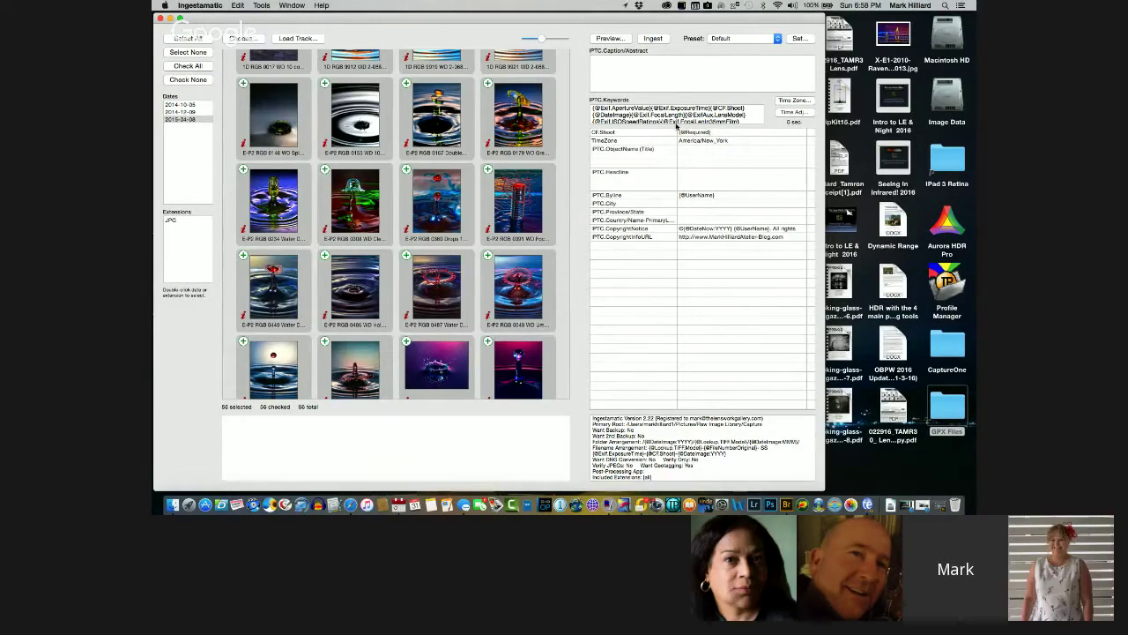
Set the CF.Shoot metadata value of the selected photos to Water Drops
left_click(693, 134)
left_click(695, 134)
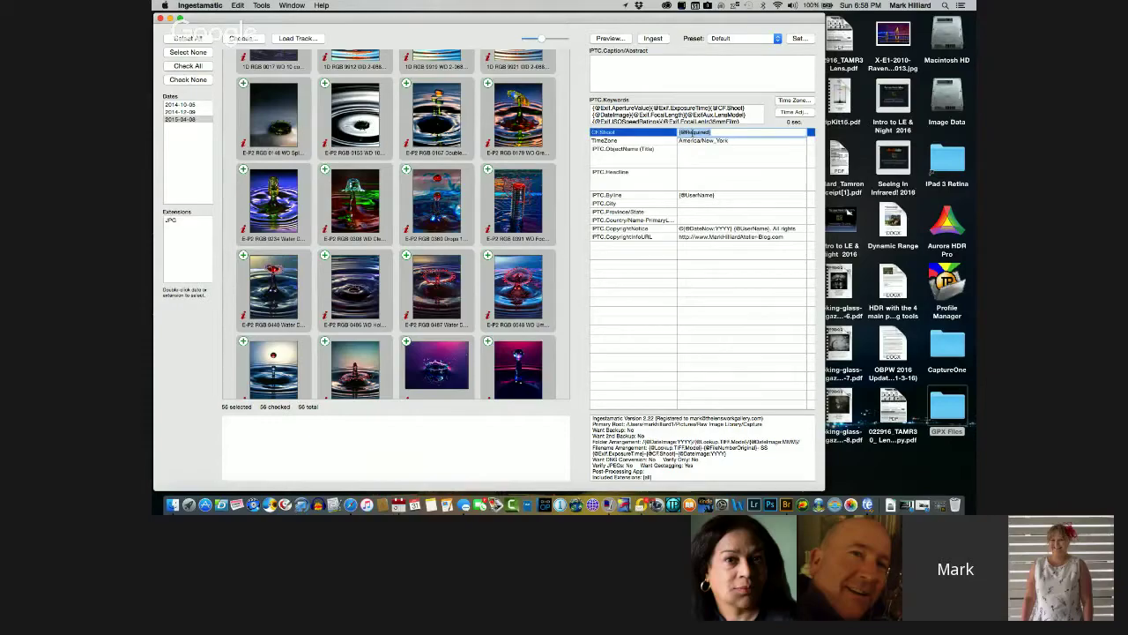
type("Water Drops")
key("Return")
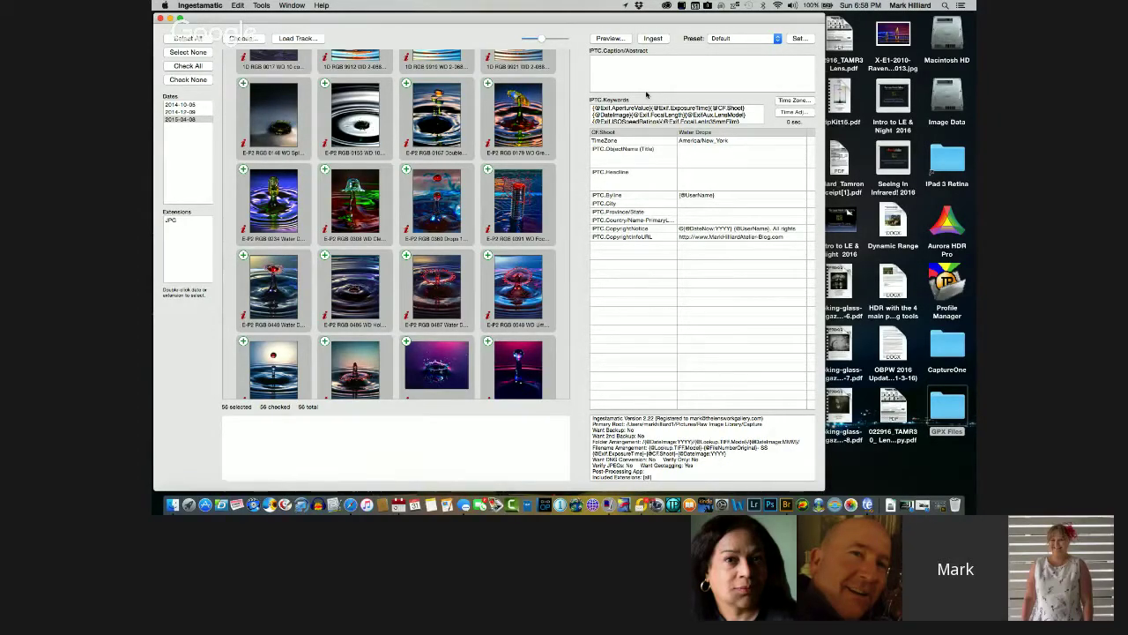
Open the ingest settings and examine the macro categories available for the Folder Arrangement, including the Date and GPS macros
left_click(802, 39)
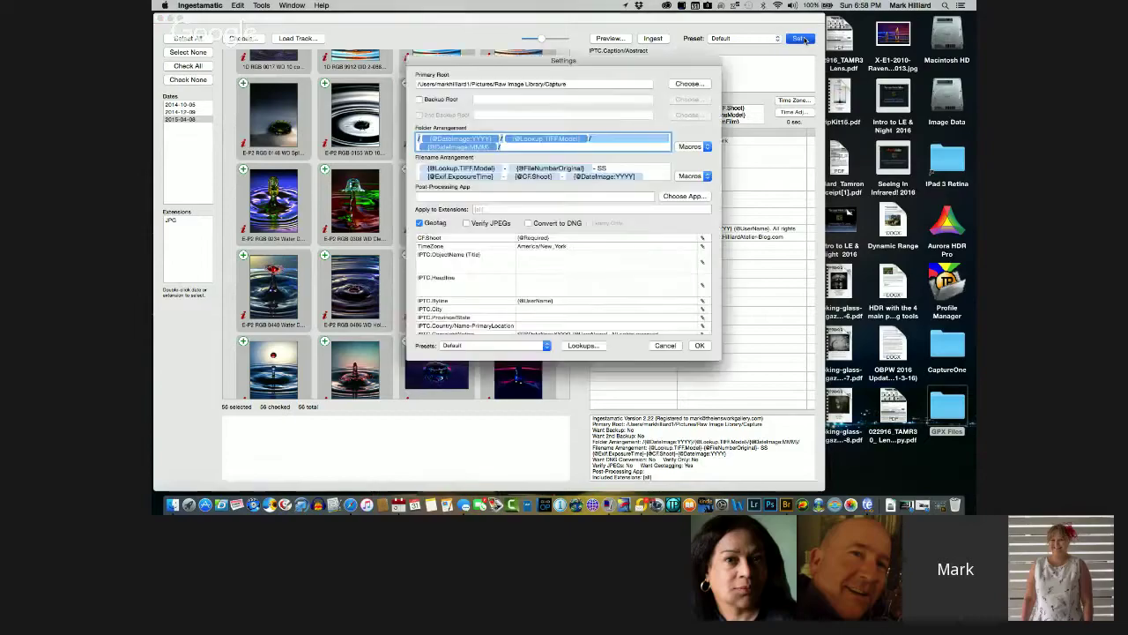
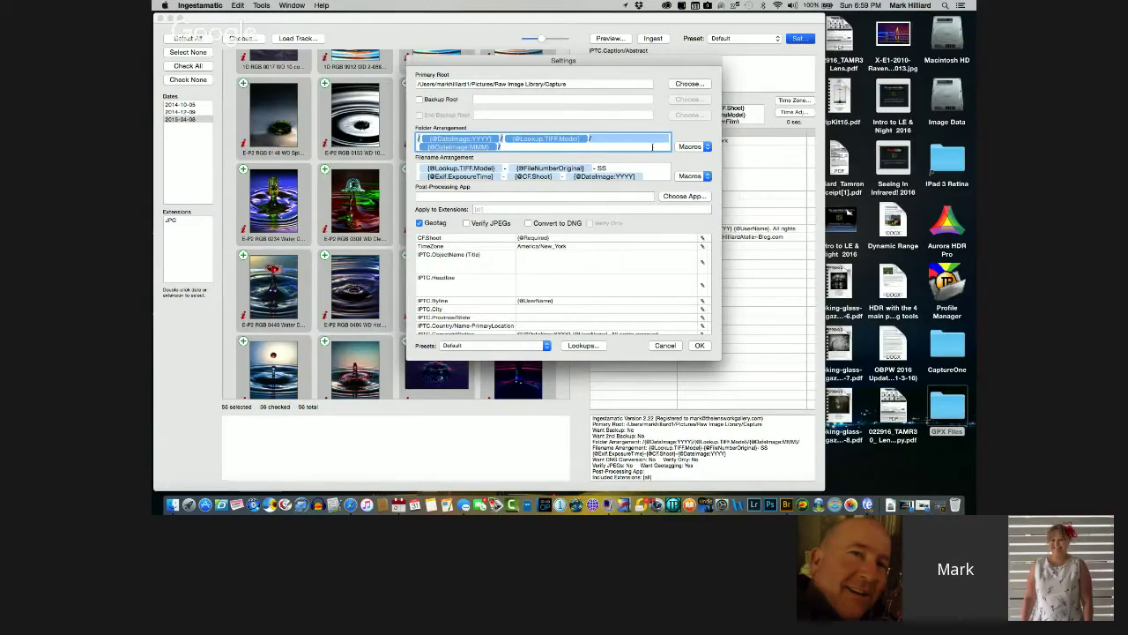
left_click(652, 148)
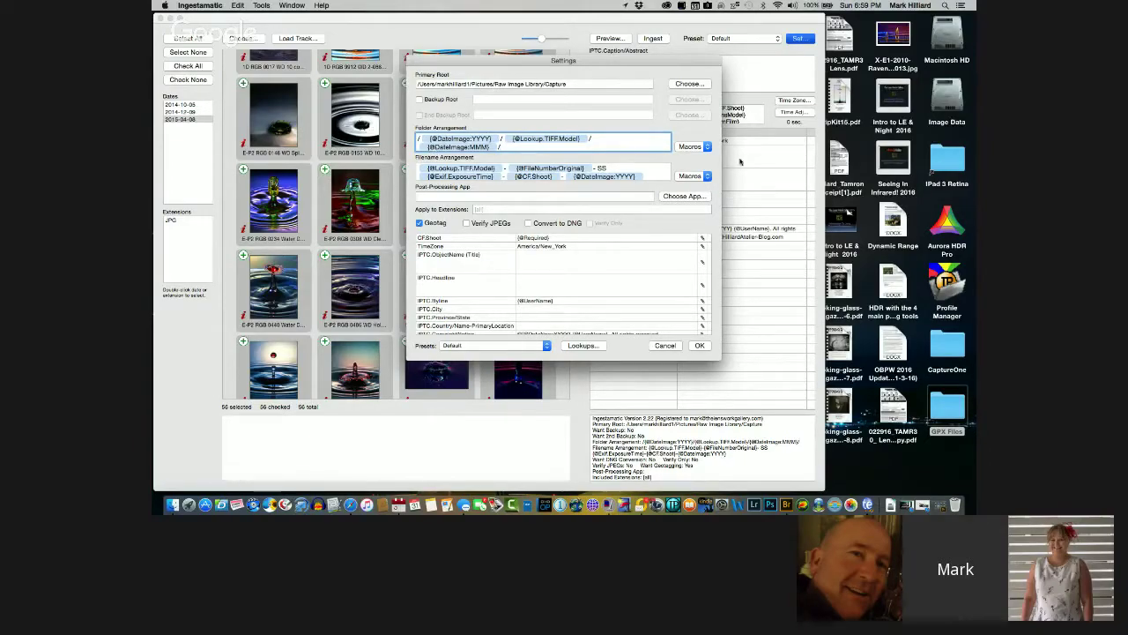
left_click(708, 147)
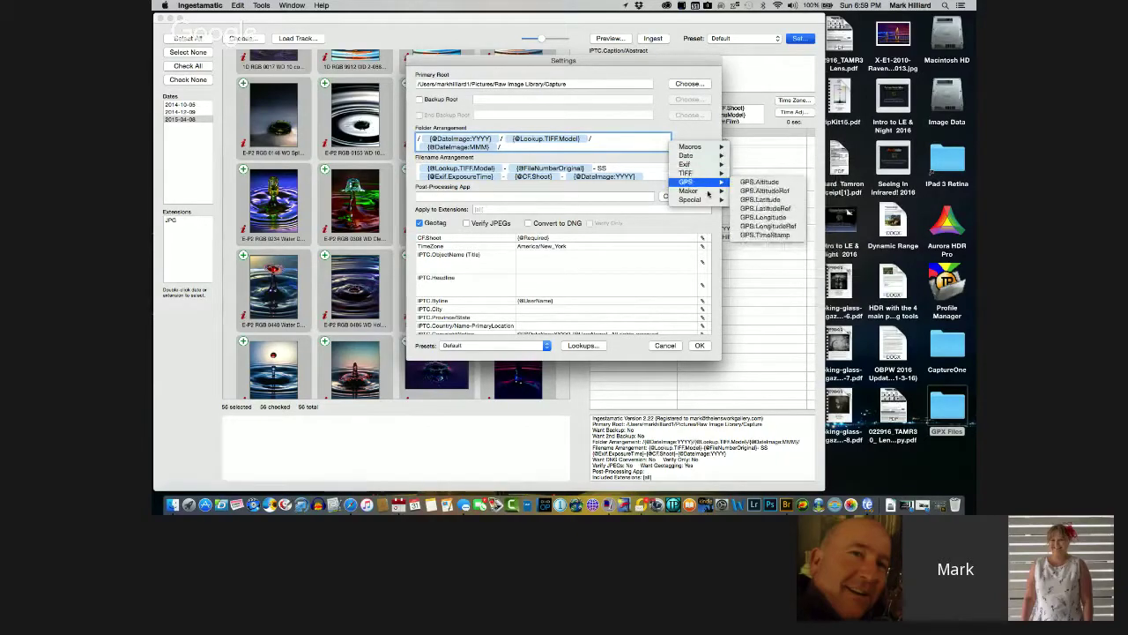
left_click(743, 82)
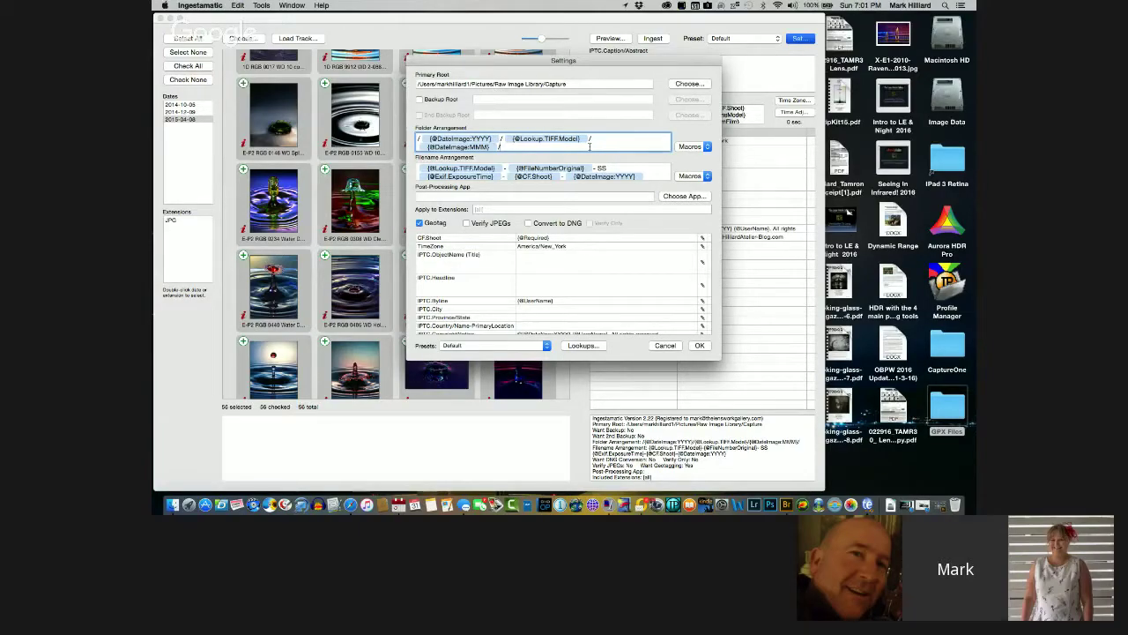
left_click(705, 147)
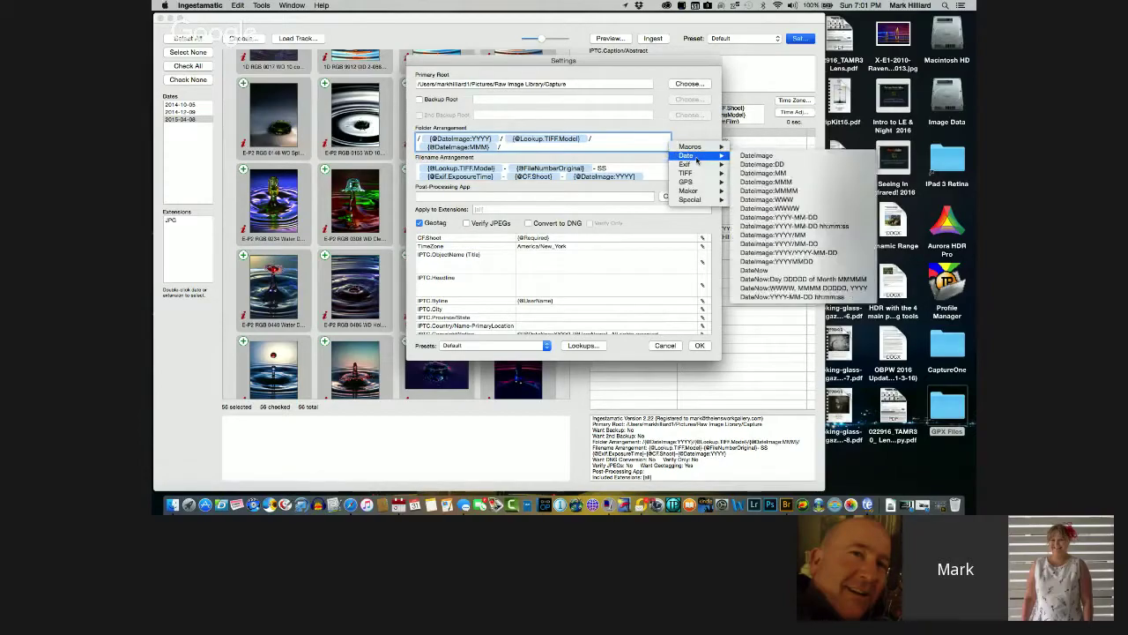
mouse_move(702, 160)
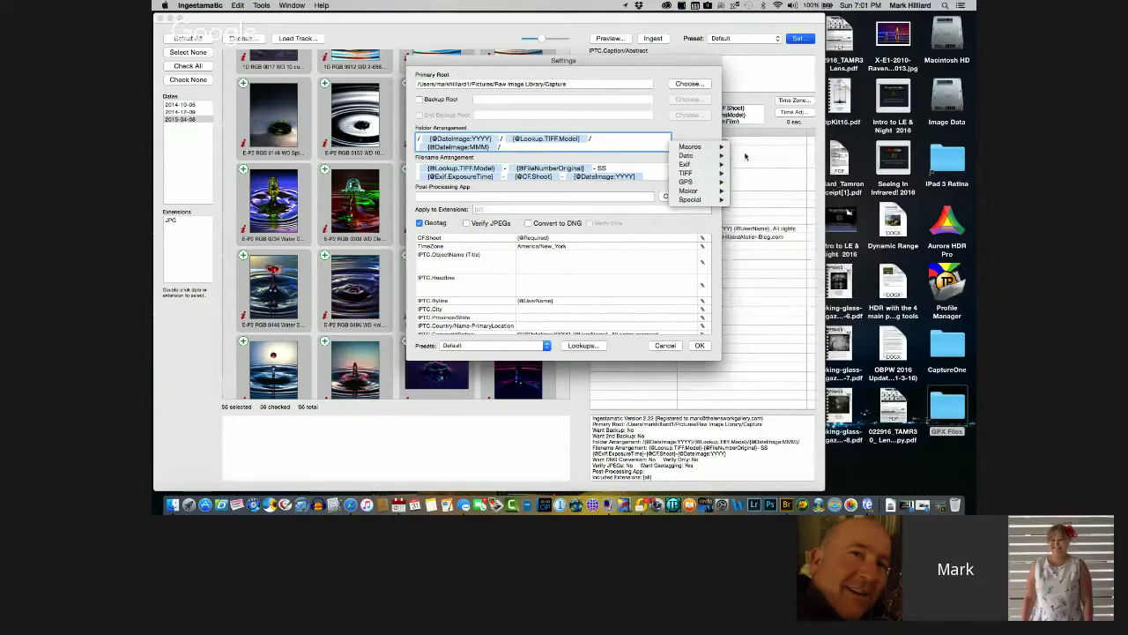
left_click(650, 128)
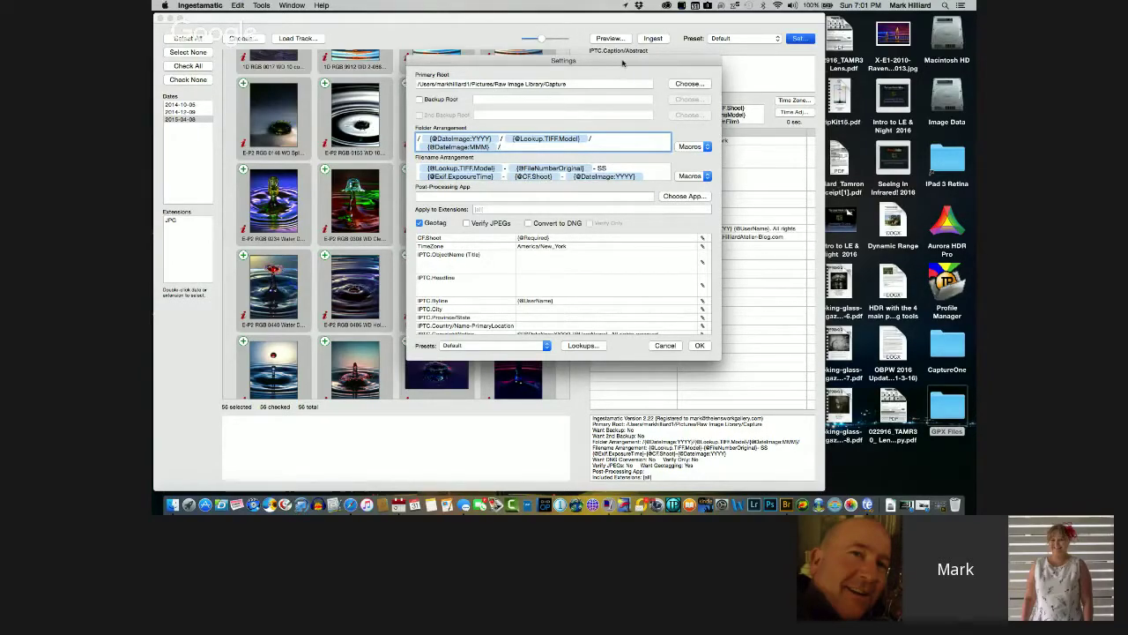
Move the Settings window clear of the metadata table and examine the macro categories available for the Filename Arrangement
left_click_drag(622, 62, 429, 23)
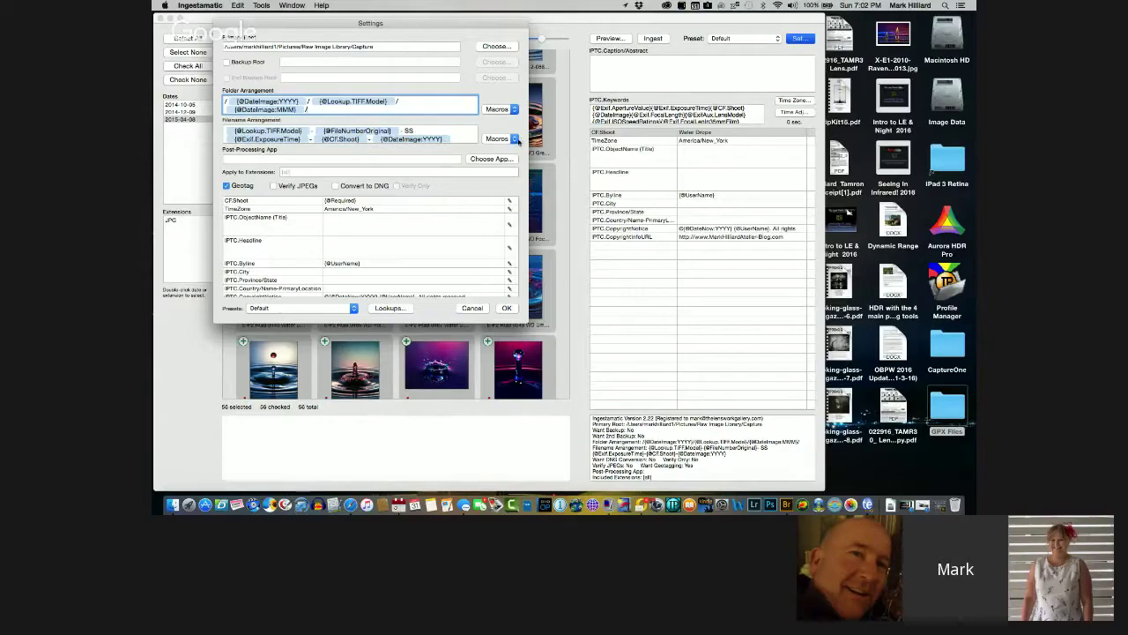
left_click(514, 139)
mouse_move(515, 170)
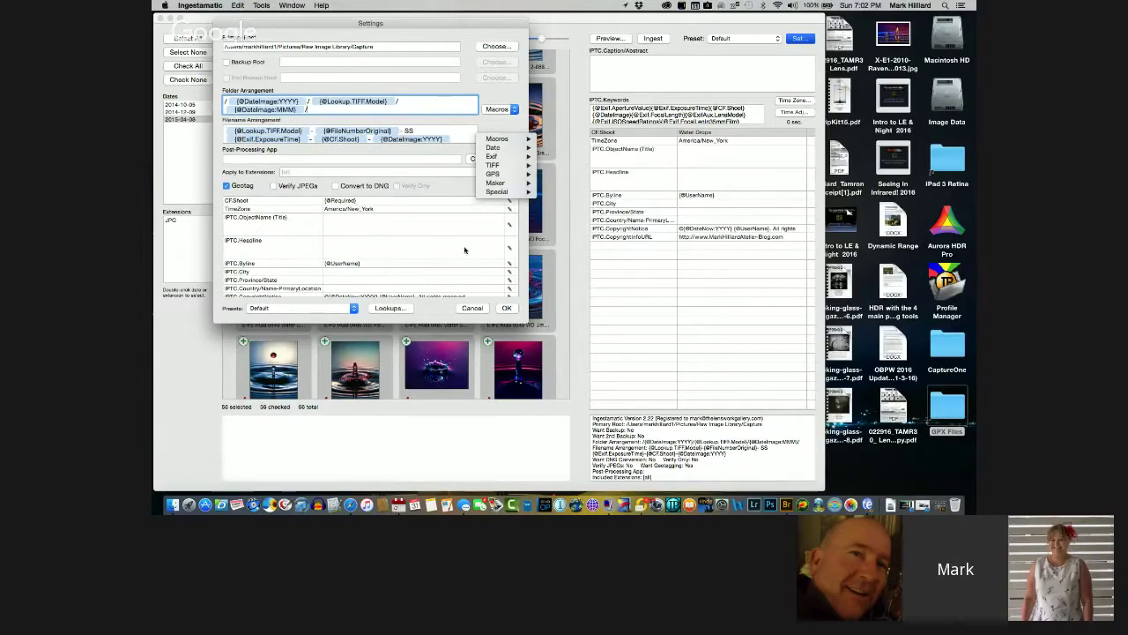
left_click(525, 95)
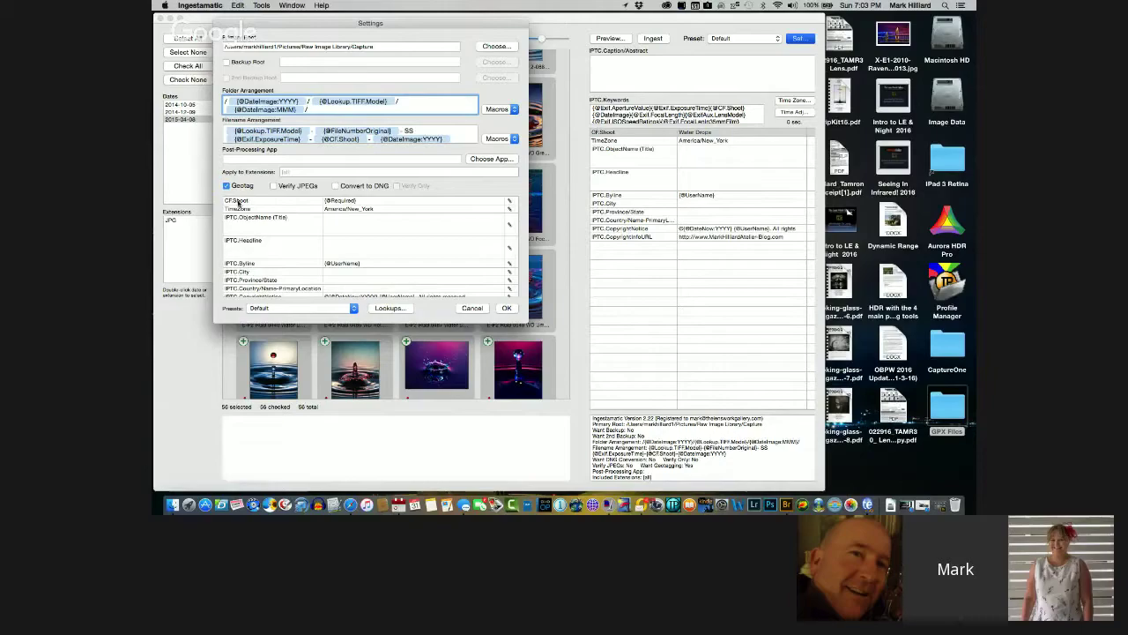
Examine the default metadata fields in the settings, from CF.Shoot through the byline and copyright entries to IPTC.Keywords
scroll(275, 277, "down", 10)
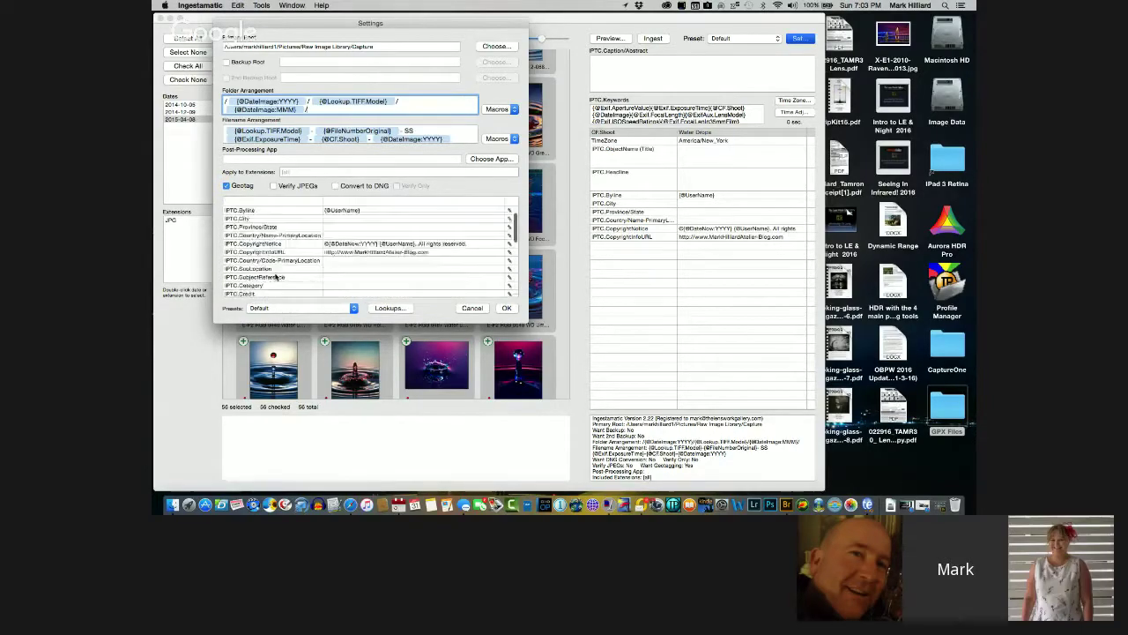
scroll(275, 277, "up", 8)
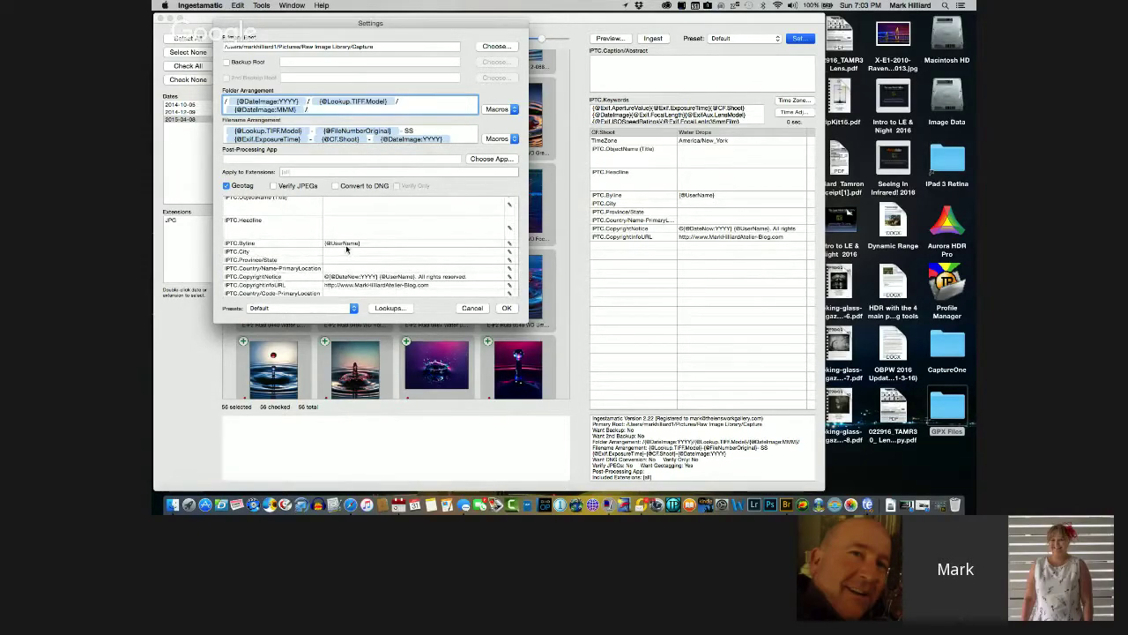
scroll(339, 251, "down", 3)
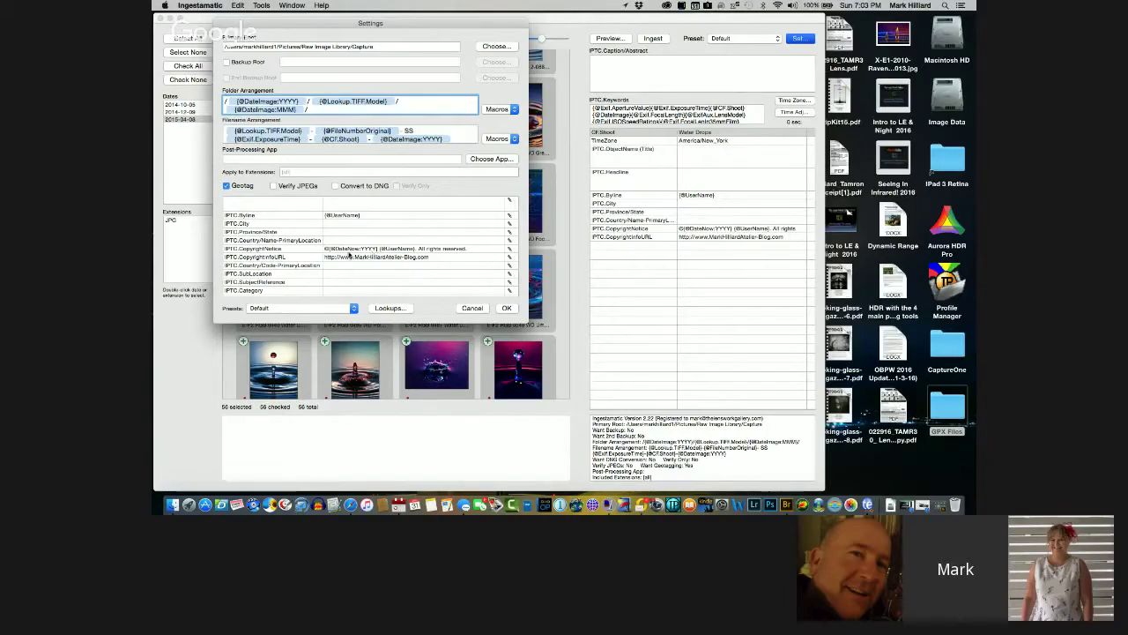
scroll(339, 264, "down", 3)
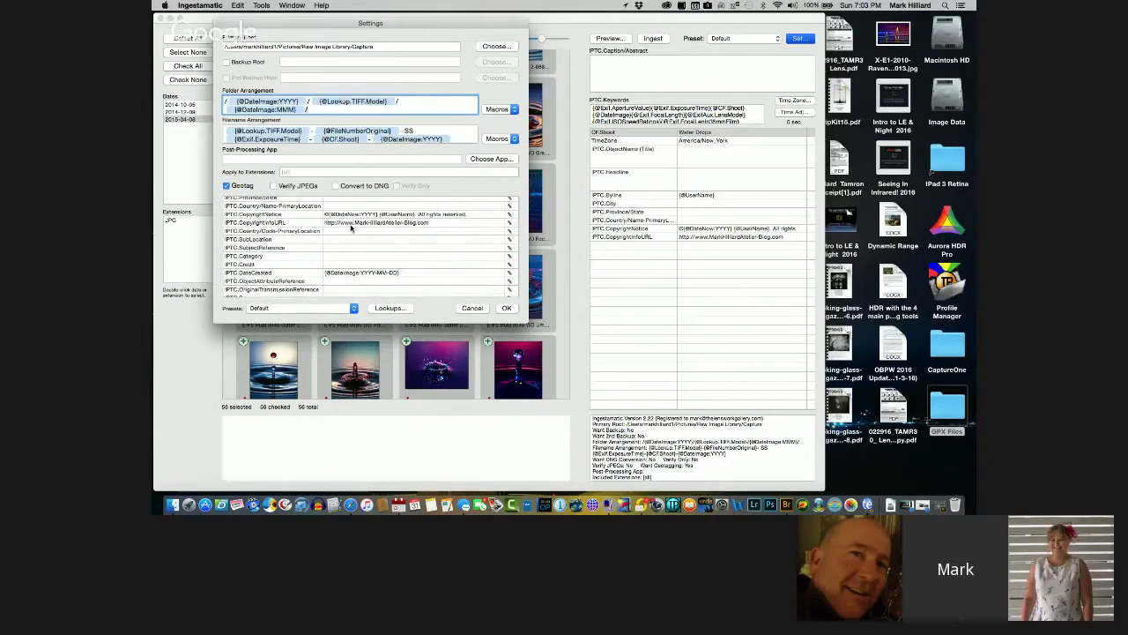
scroll(411, 268, "down", 2)
scroll(411, 229, "down", 3)
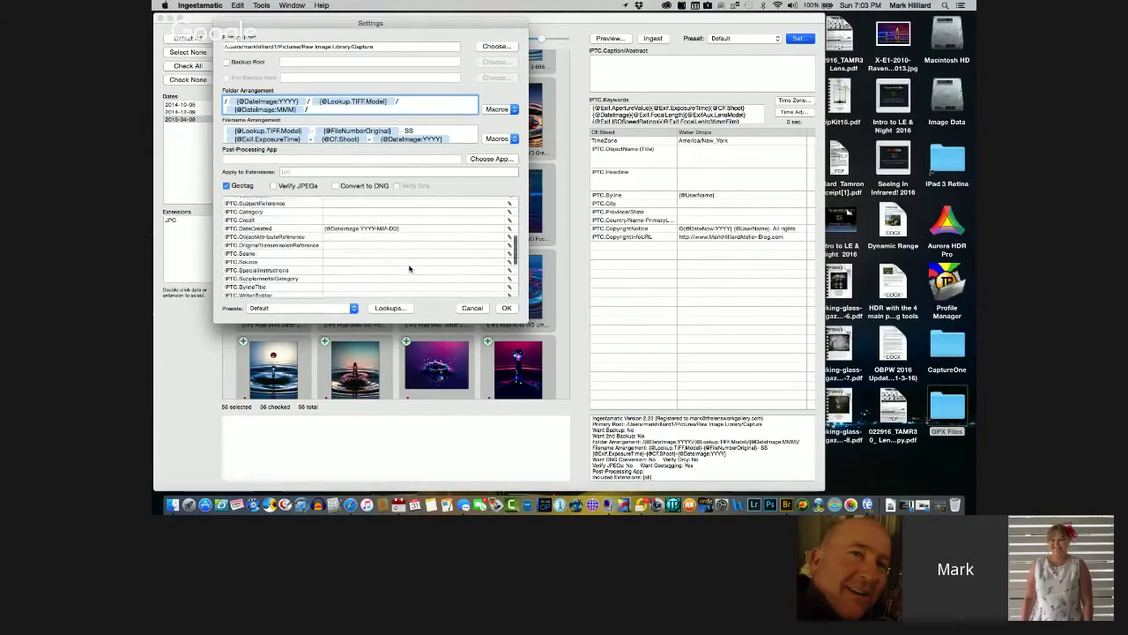
scroll(410, 231, "down", 2)
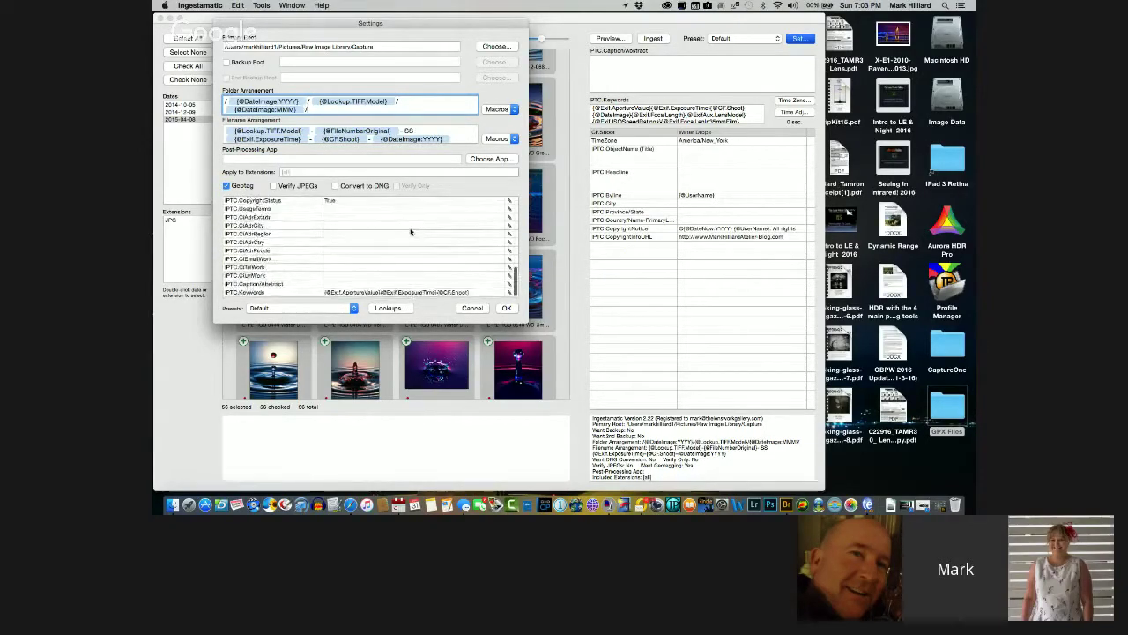
scroll(410, 231, "up", 10)
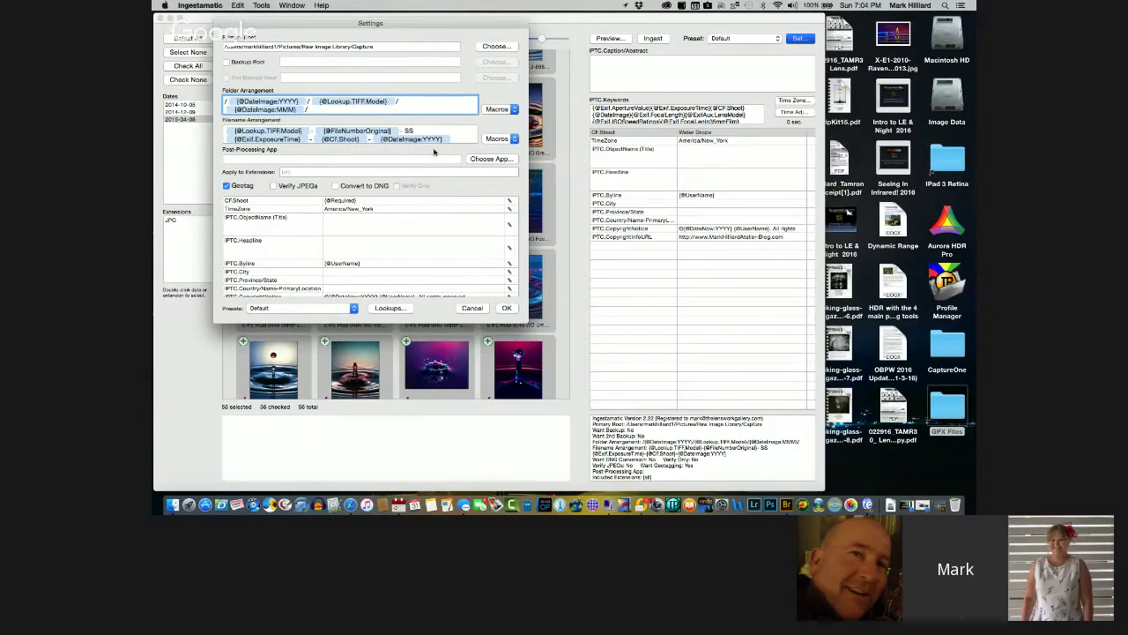
Open the Lookups, examine the TIFF.Model table that maps camera models to short names, and close it
left_click(388, 308)
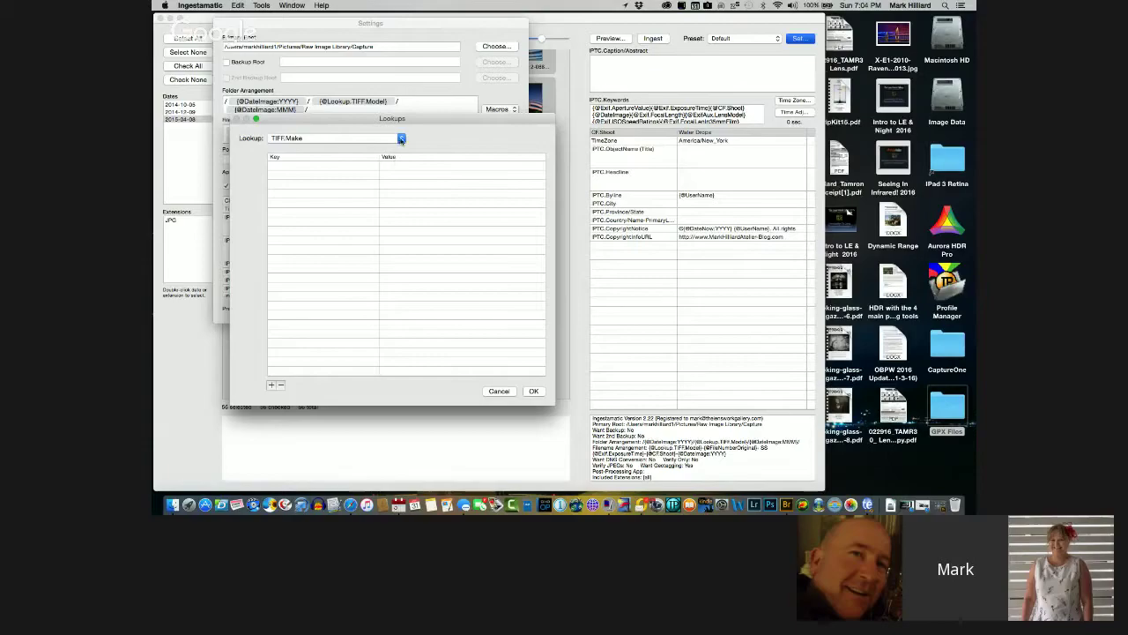
left_click(401, 139)
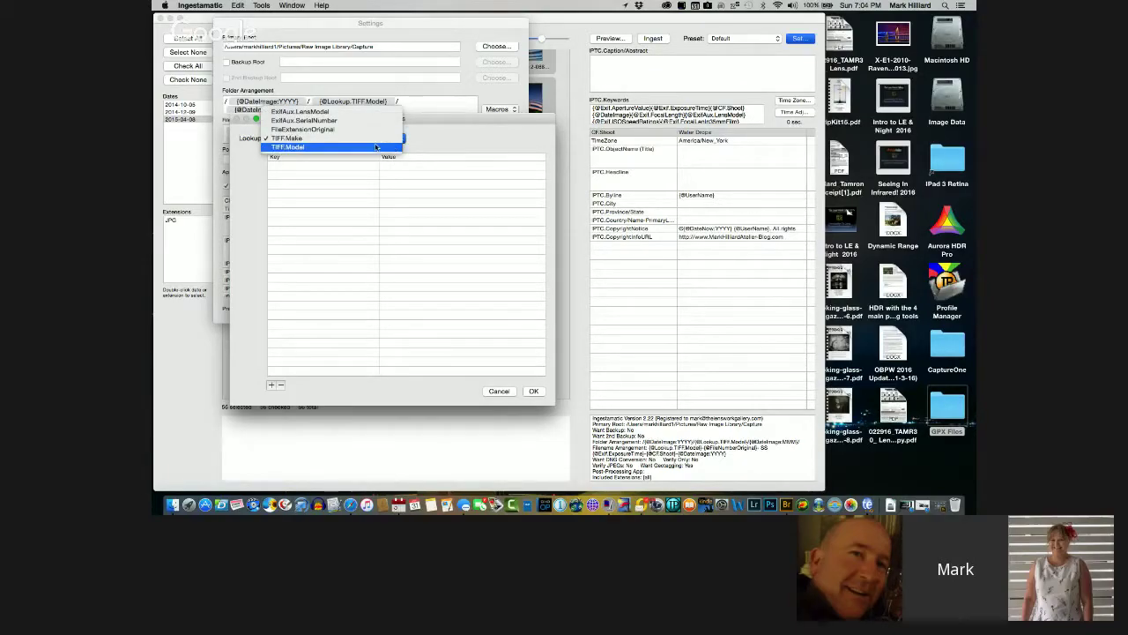
left_click(370, 148)
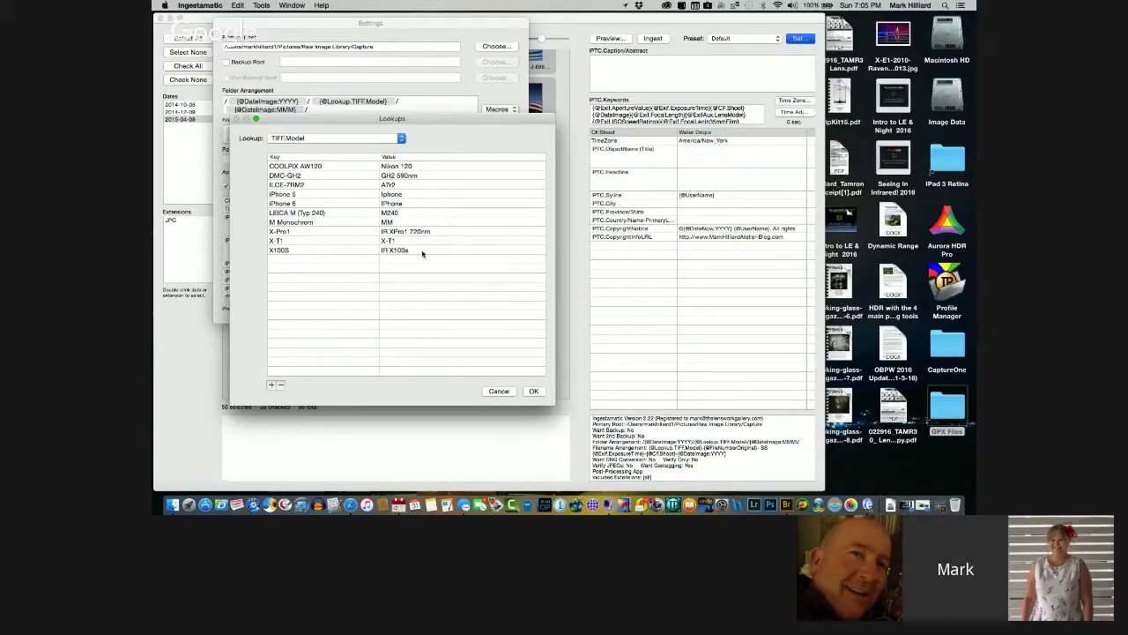
left_click(533, 391)
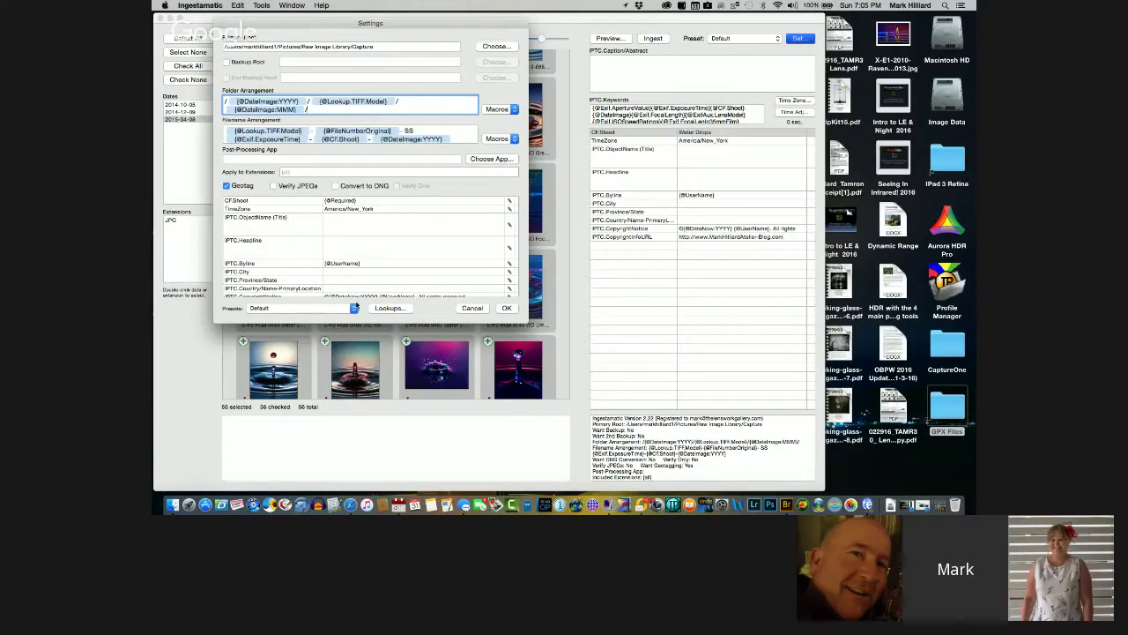
View the prompt for saving the settings as a new preset, then dismiss it and cancel the settings
left_click(353, 308)
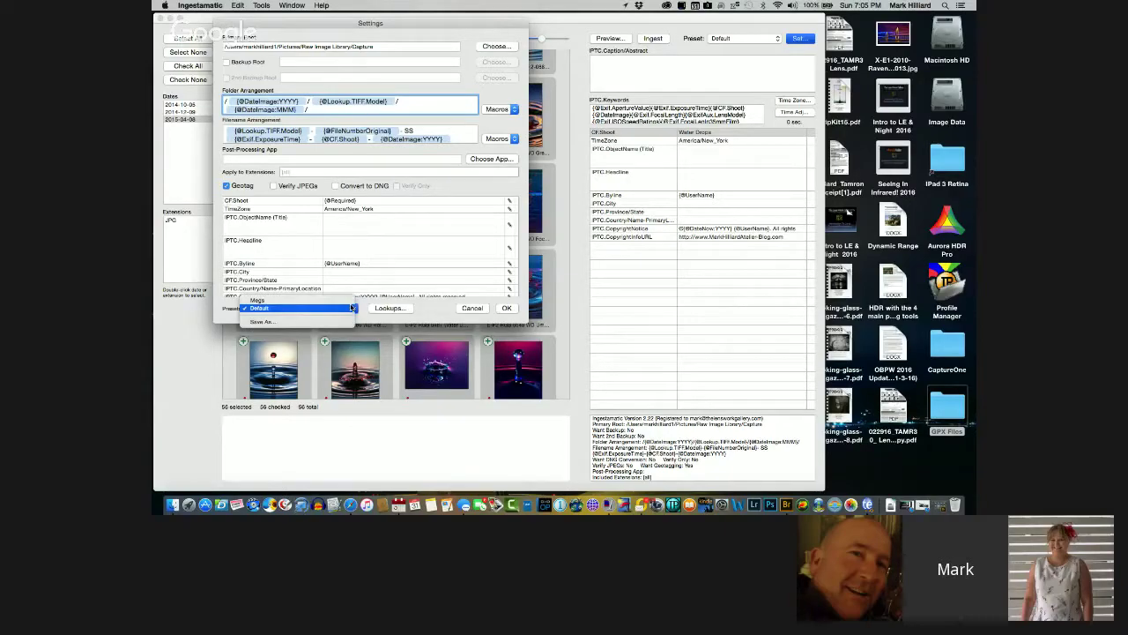
left_click(328, 322)
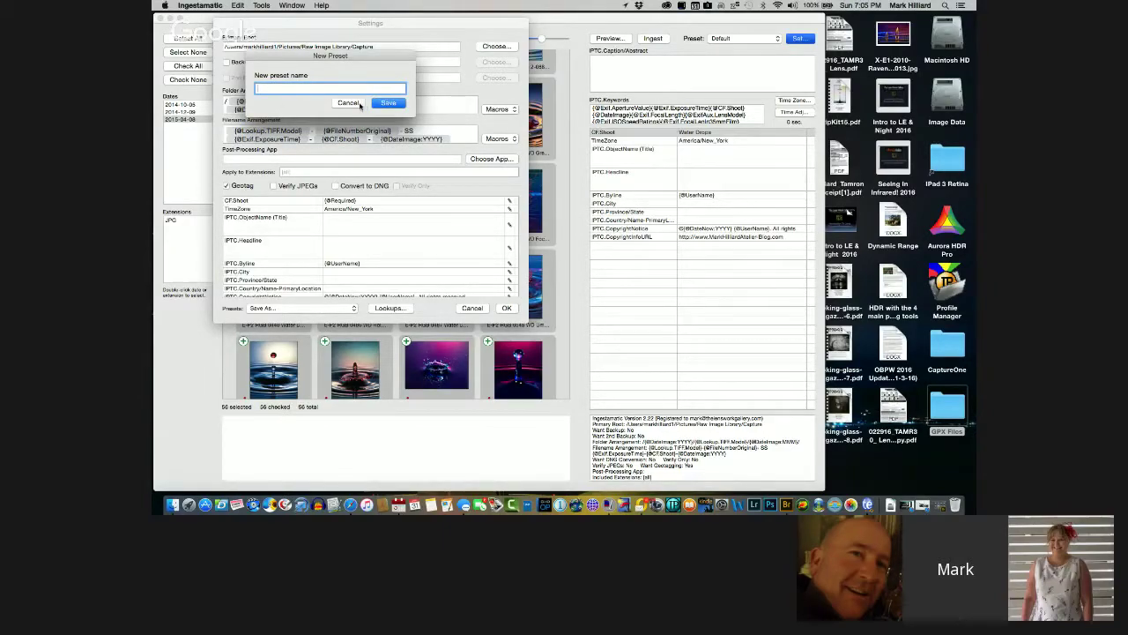
left_click(358, 103)
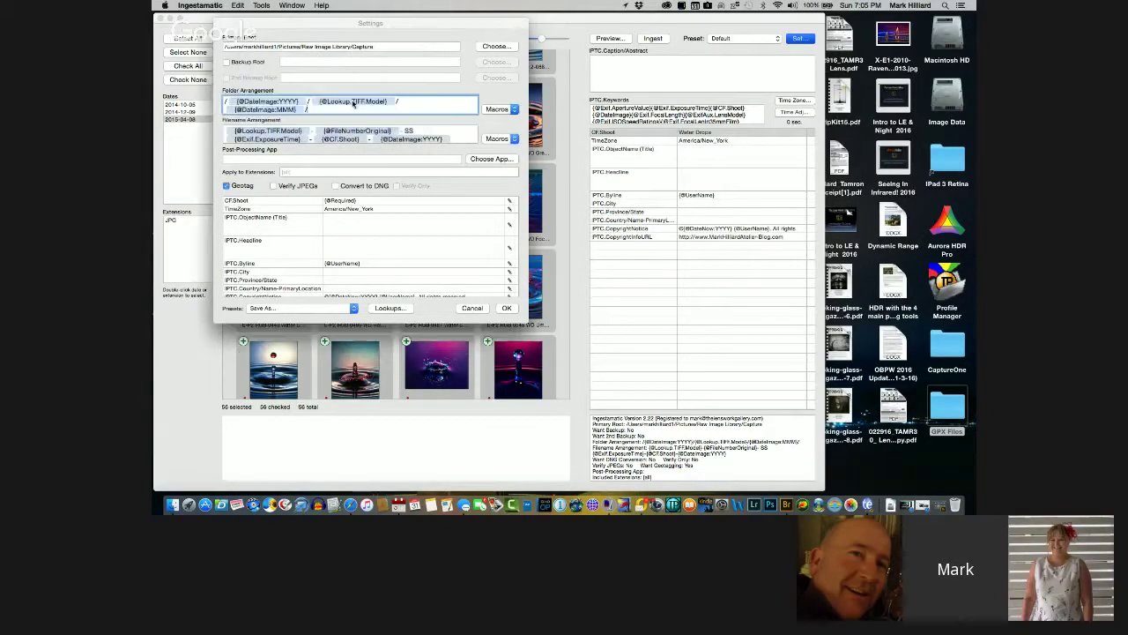
left_click(472, 308)
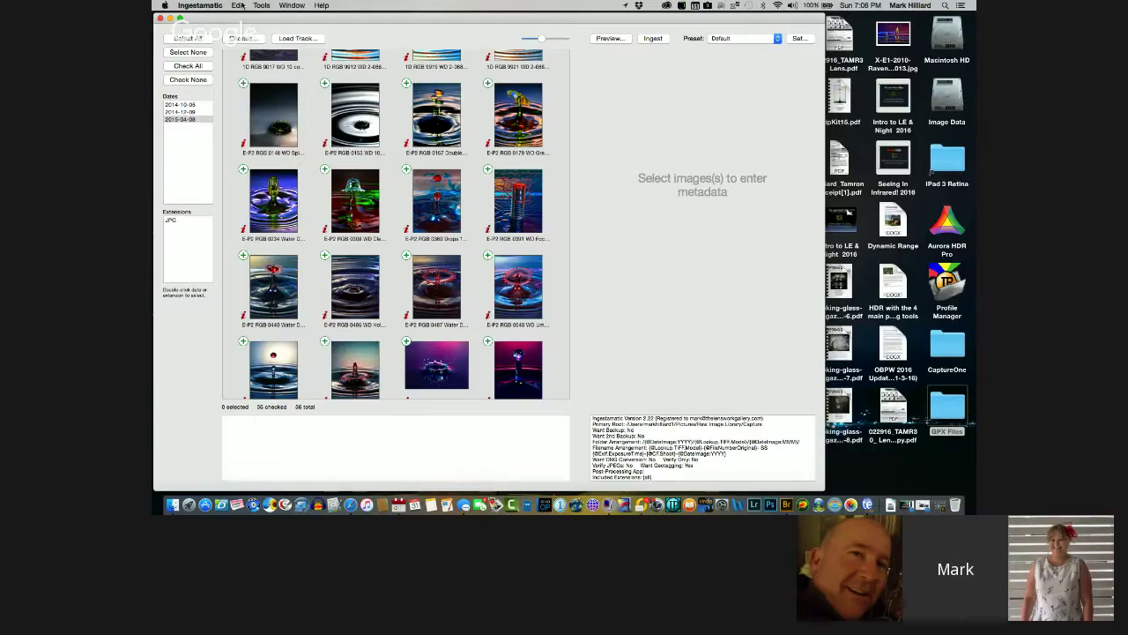
Minimize Ingestamatic and switch to the minimized Safari window with the live broadcast and group chat
left_click(171, 19)
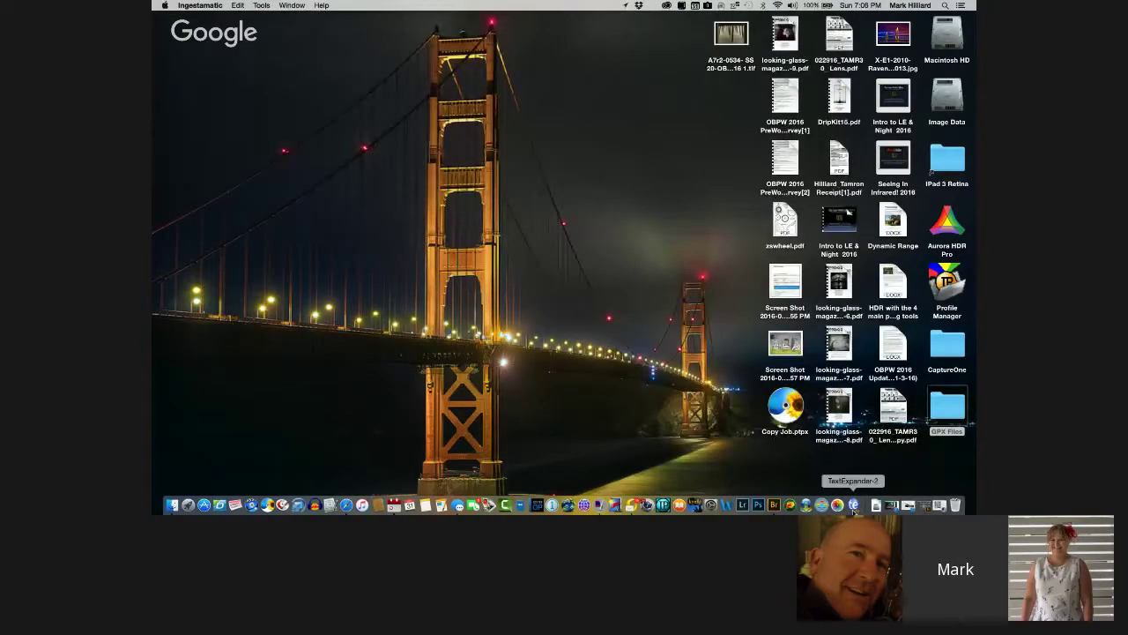
left_click(891, 504)
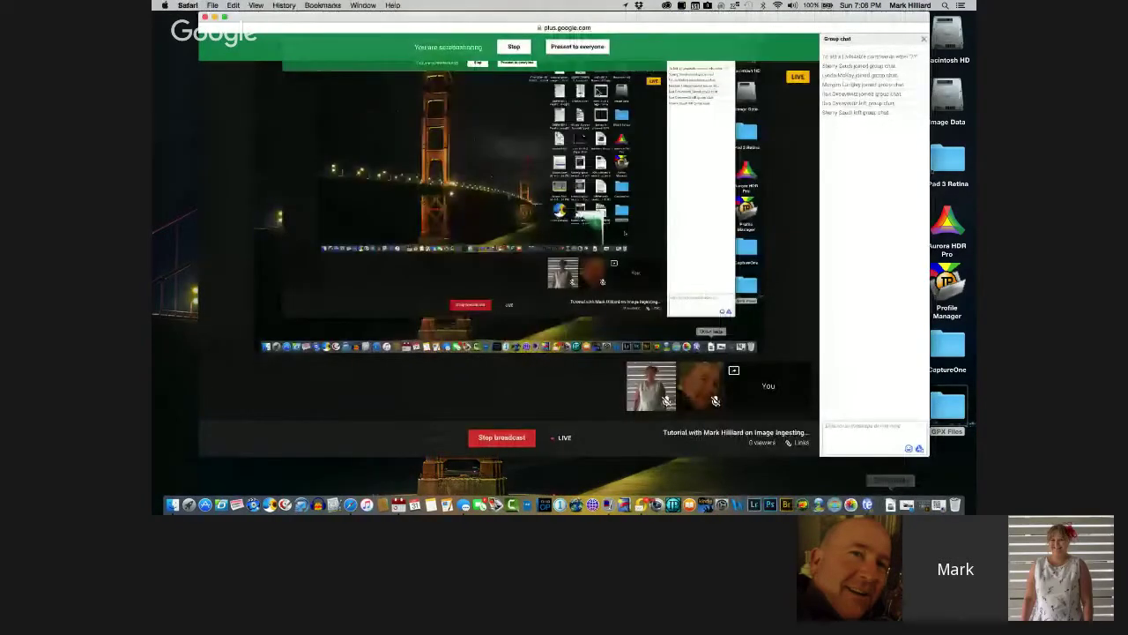
Stop the screen sharing in the live broadcast window
left_click(518, 51)
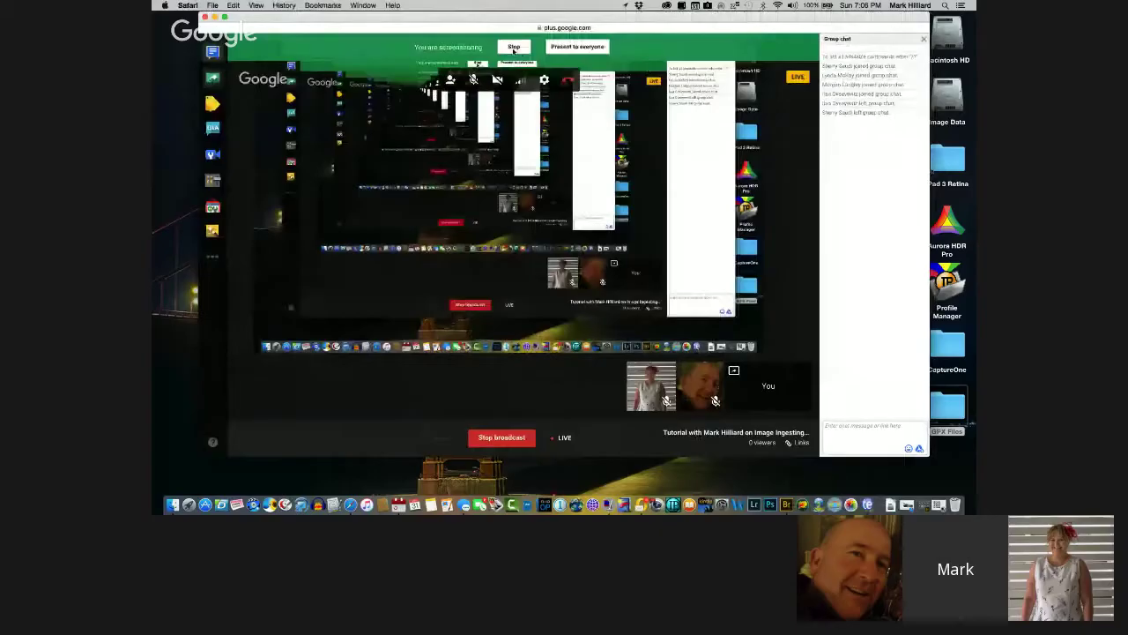
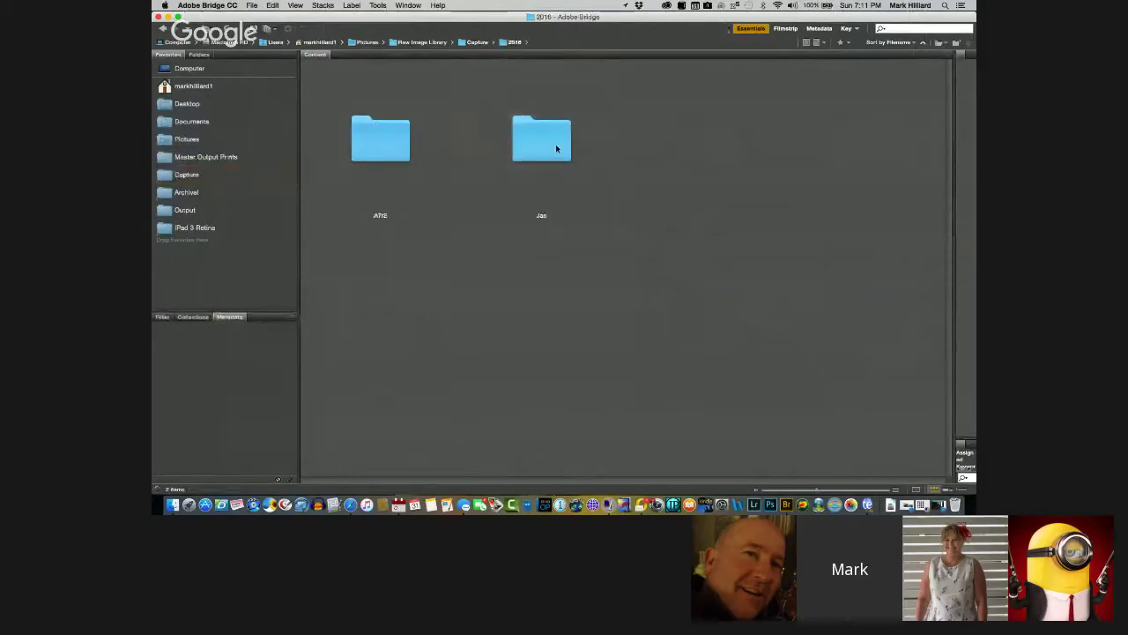
In Adobe Bridge, open the A7r2 folder under 2016 and its Jan subfolder, and select the raw image A7r2-0148
double_click(368, 157)
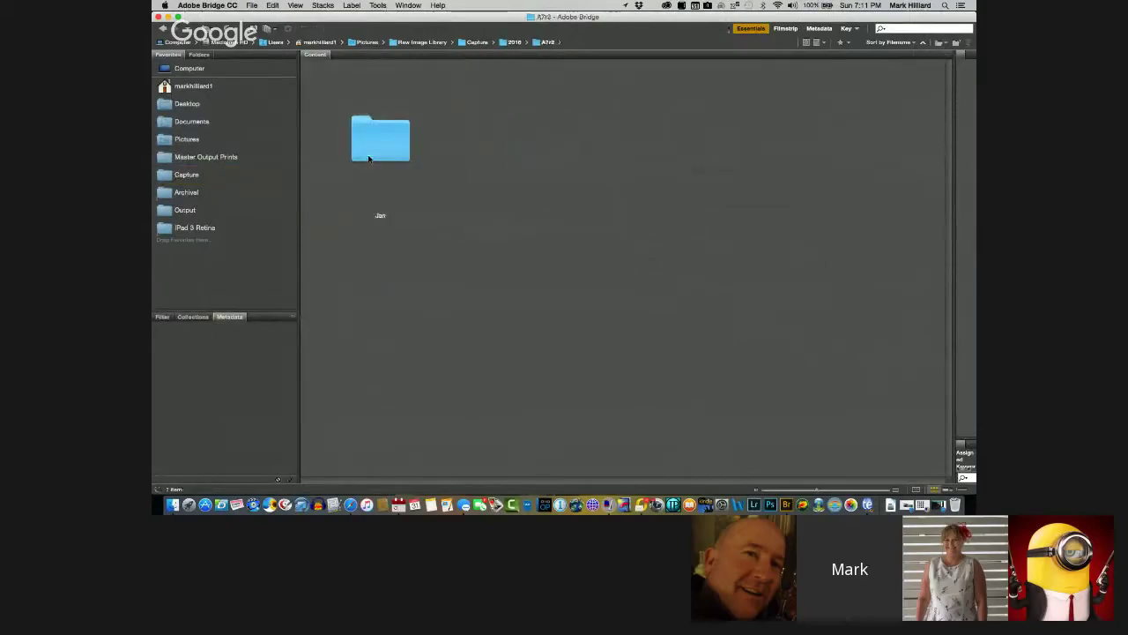
double_click(369, 157)
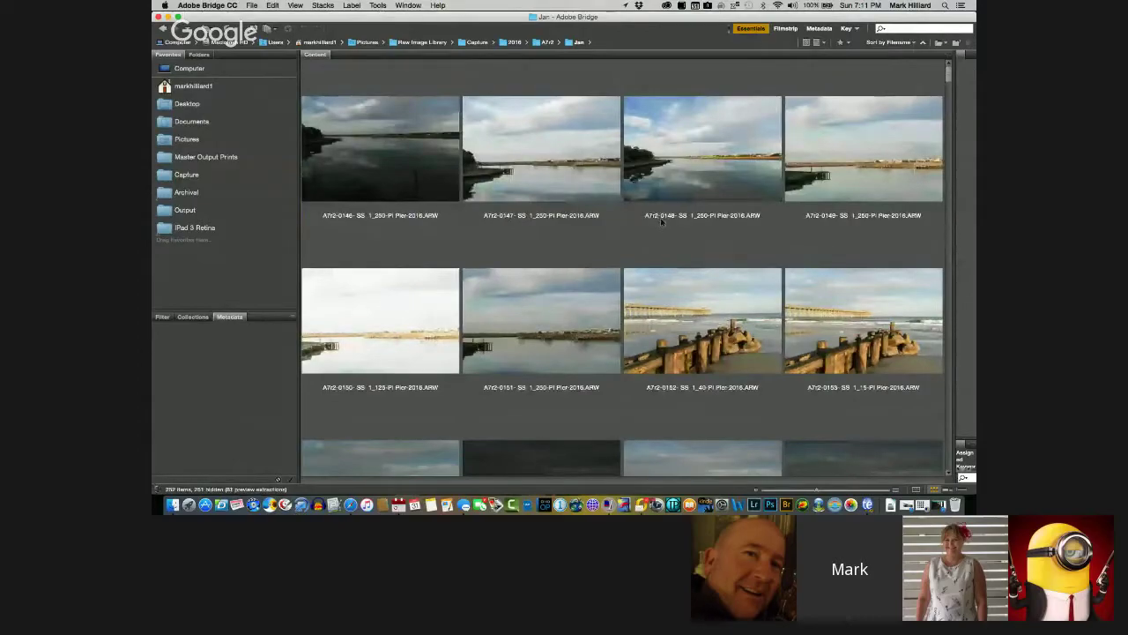
left_click(719, 218)
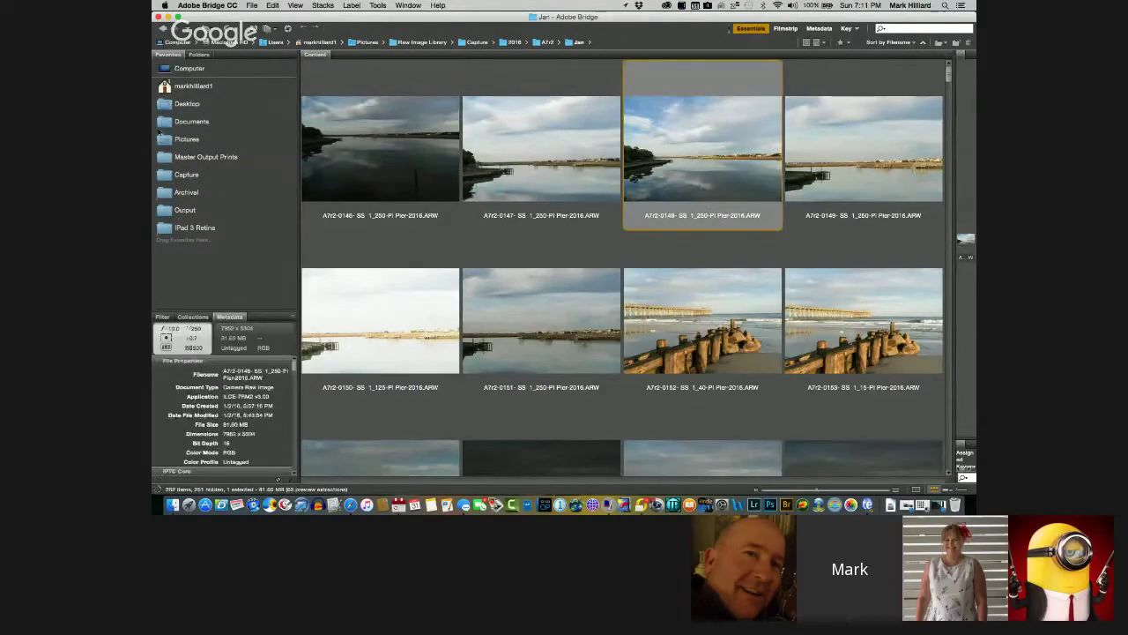
Open the 8.5 x 12.5 folder under Master Sizes in Master Output Prints and look through its subject category folders
left_click(230, 142)
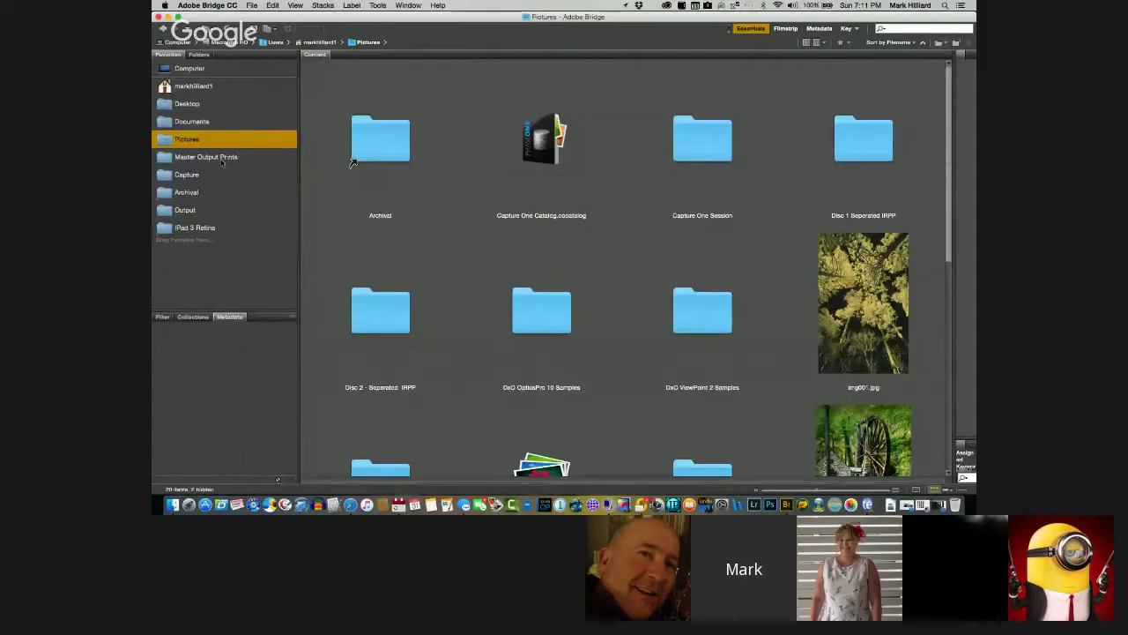
left_click(222, 160)
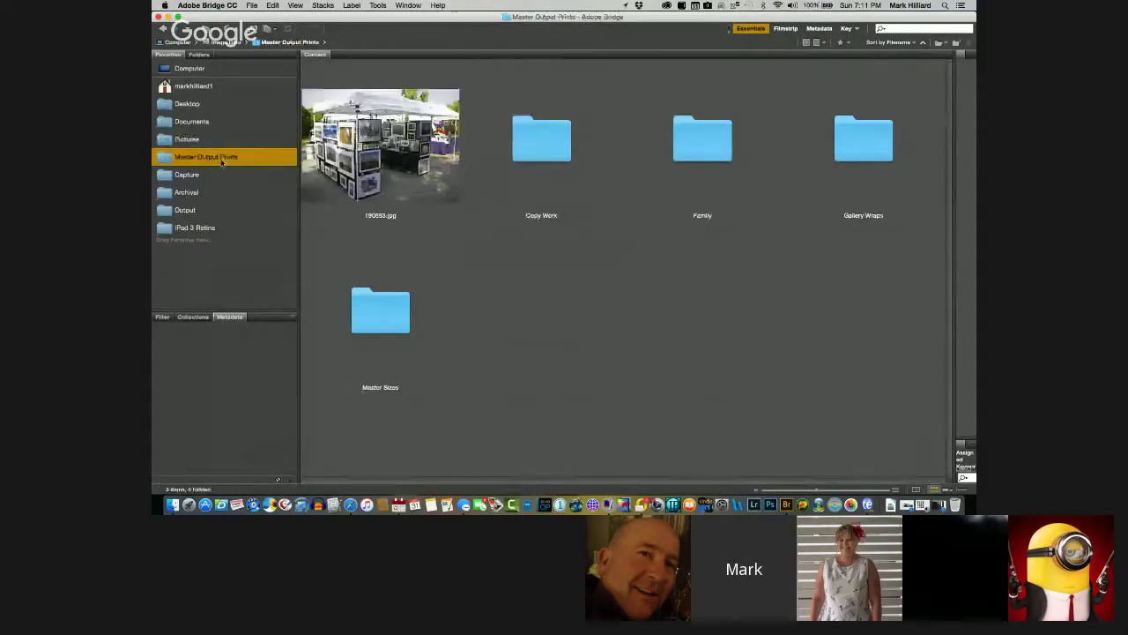
double_click(368, 304)
double_click(377, 131)
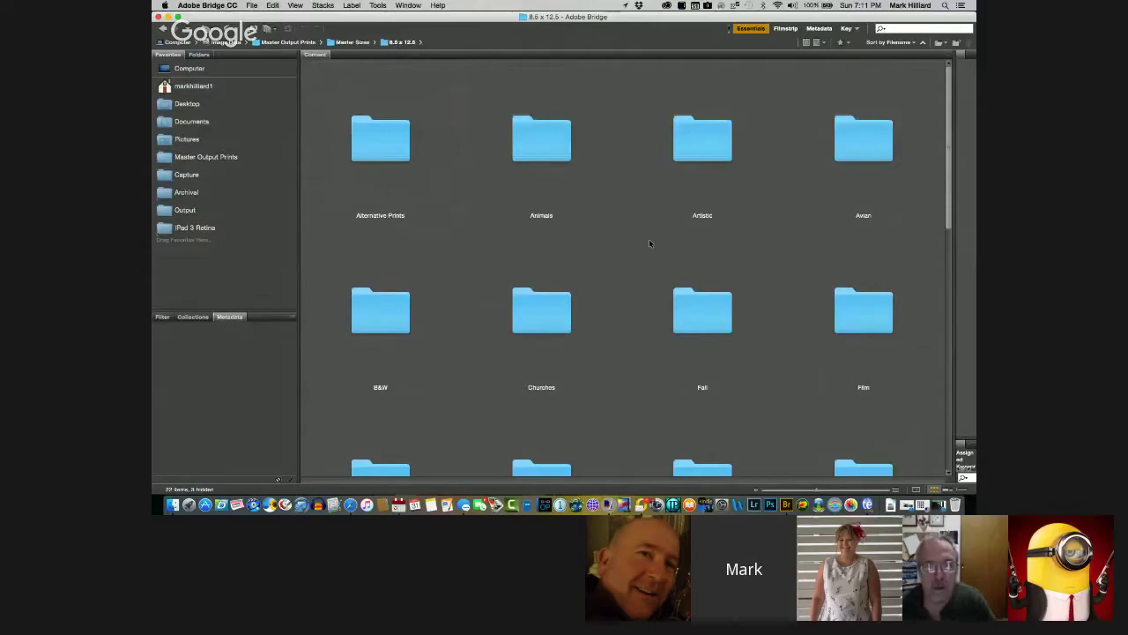
scroll(649, 239, "down", 10)
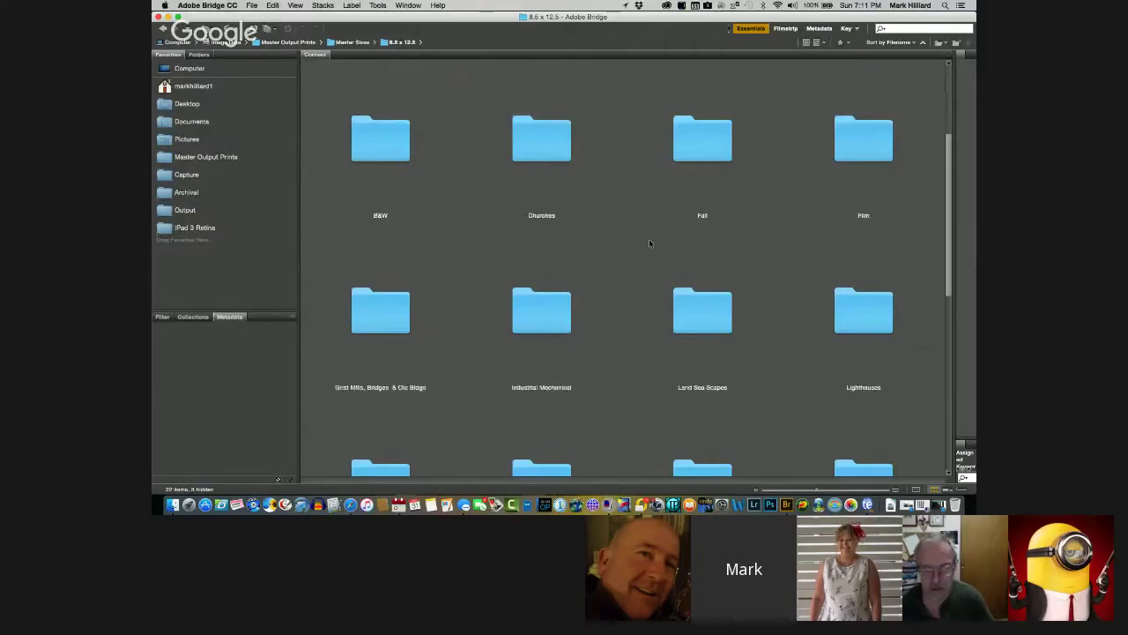
scroll(649, 240, "up", 10)
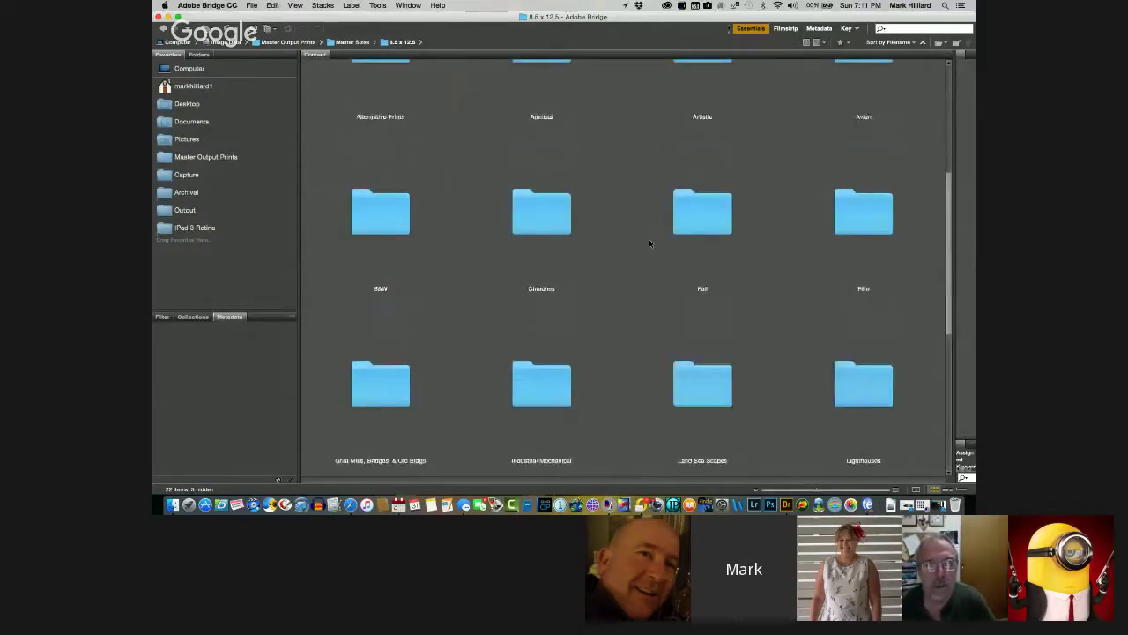
scroll(650, 242, "down", 10)
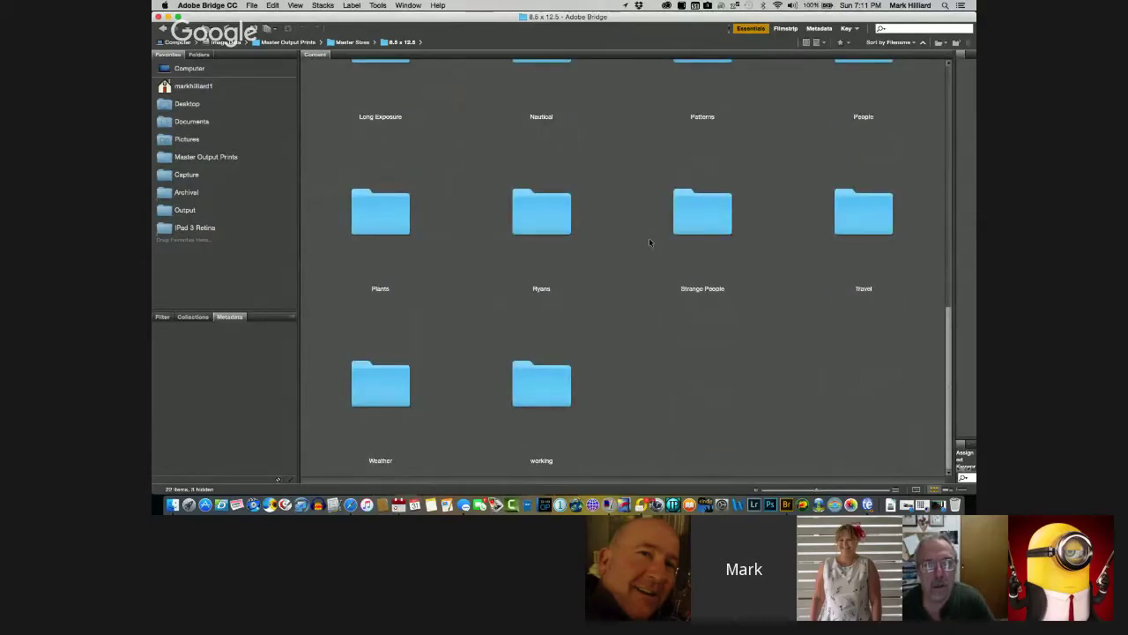
Open the Strange People folder, return to the 8.5 x 12.5 folder and look over the categories again
double_click(681, 236)
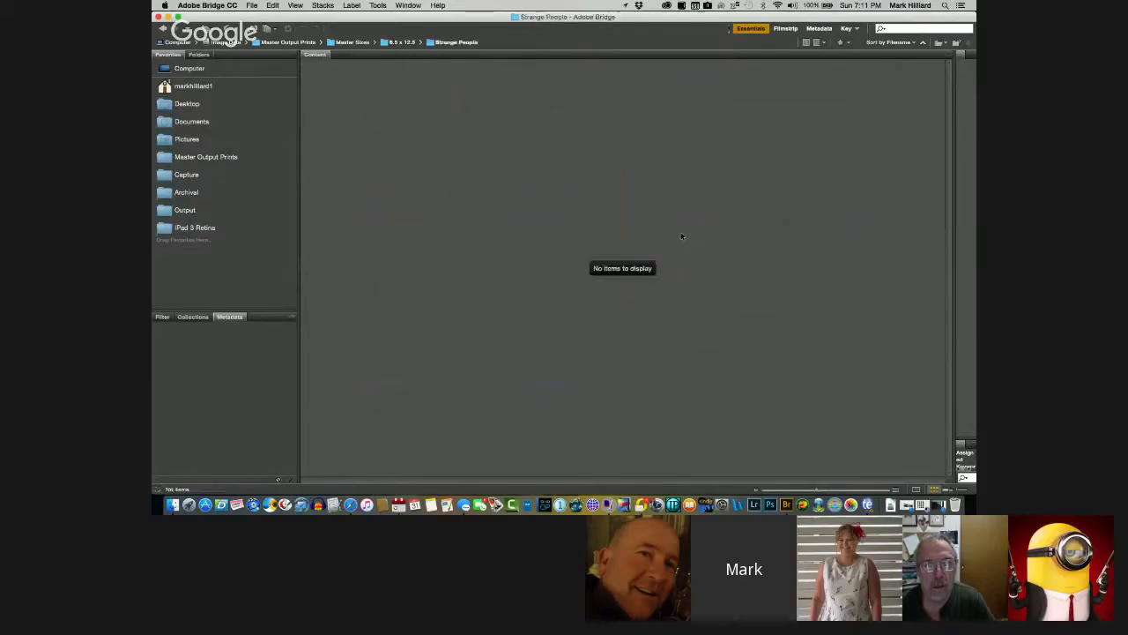
left_click(162, 30)
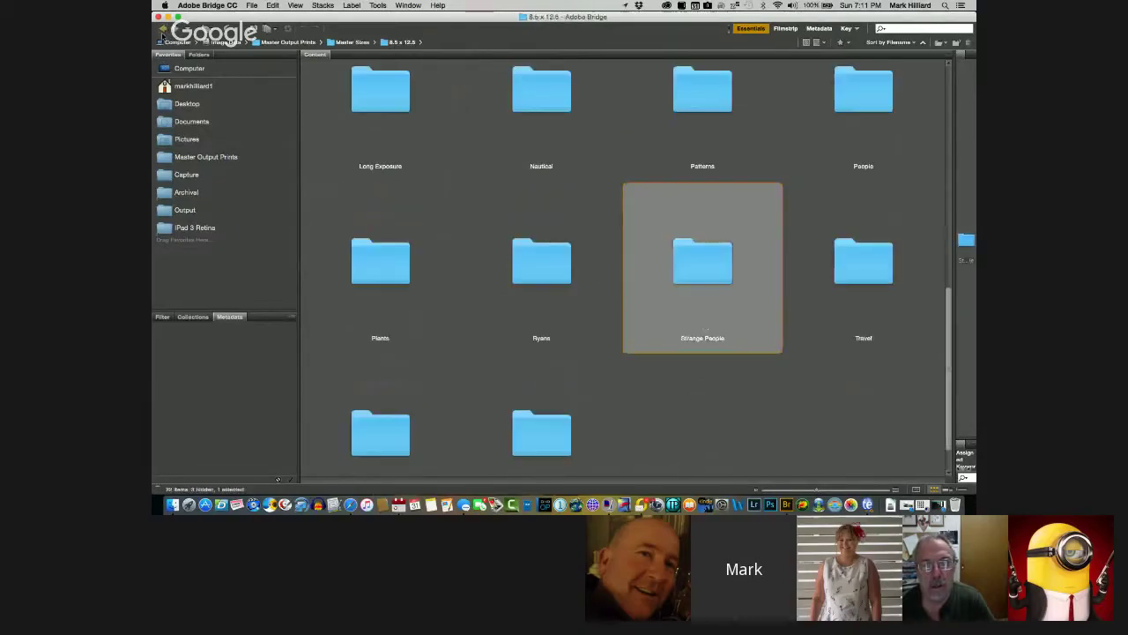
scroll(567, 243, "up", 5)
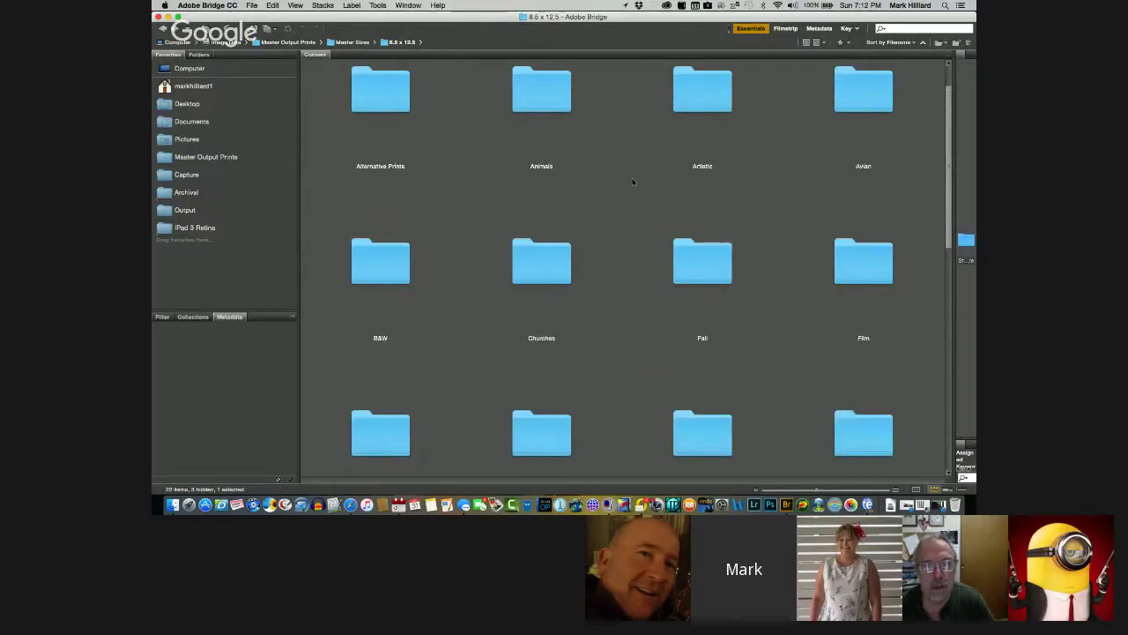
scroll(664, 264, "down", 5)
scroll(663, 264, "down", 3)
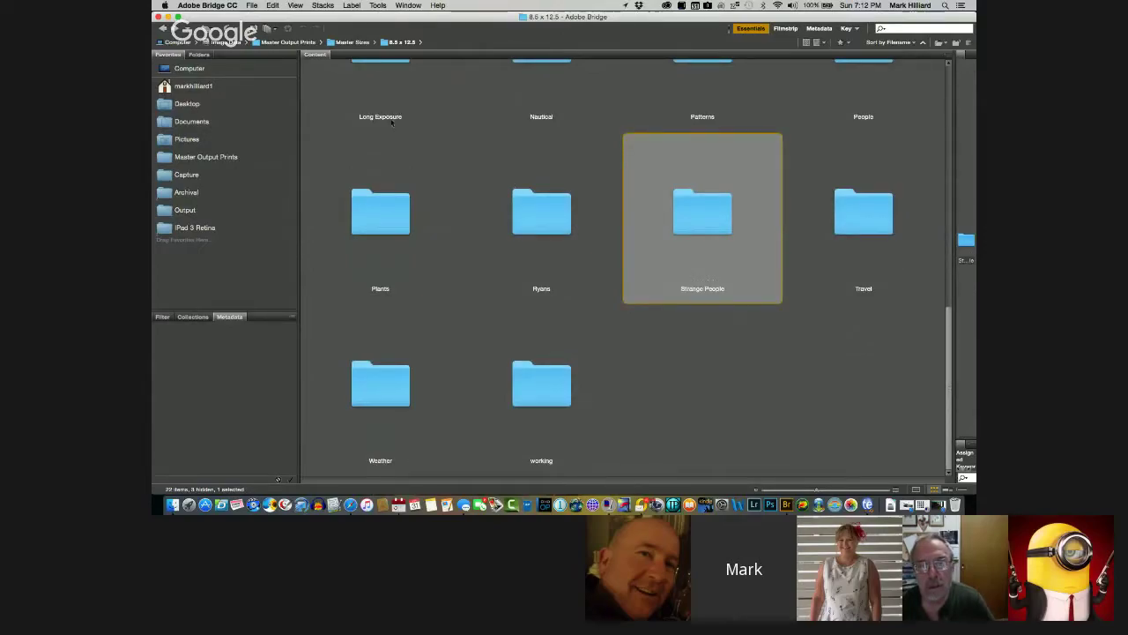
Open the Long Exposure folder, browse its finished images and select the MM-1593 Ravenel Bridge photo
double_click(374, 63)
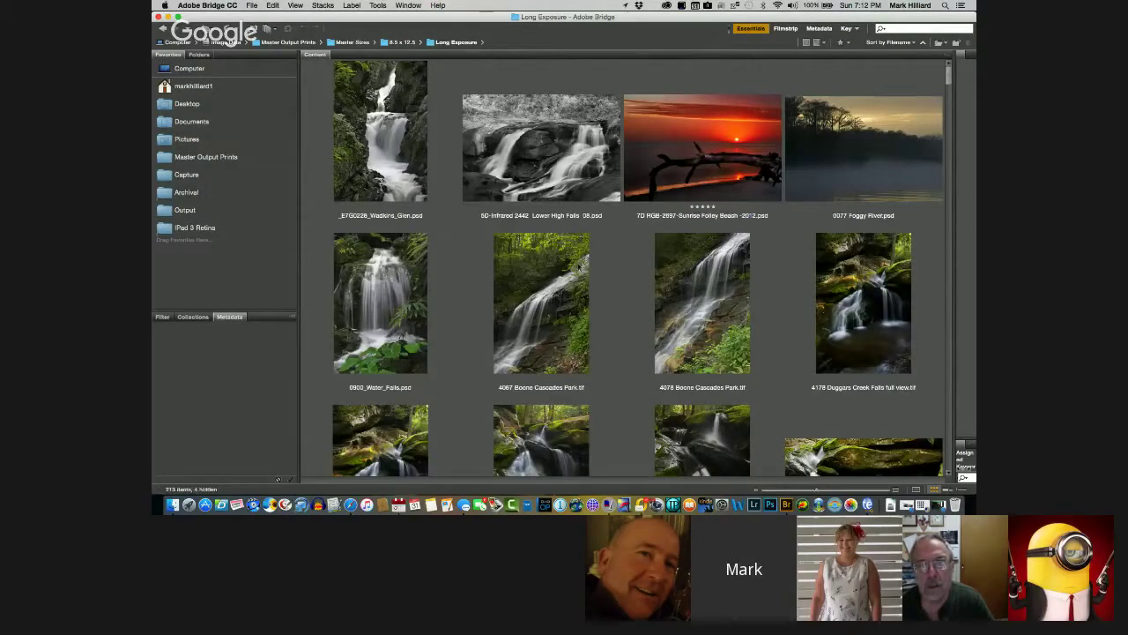
scroll(571, 283, "down", 10)
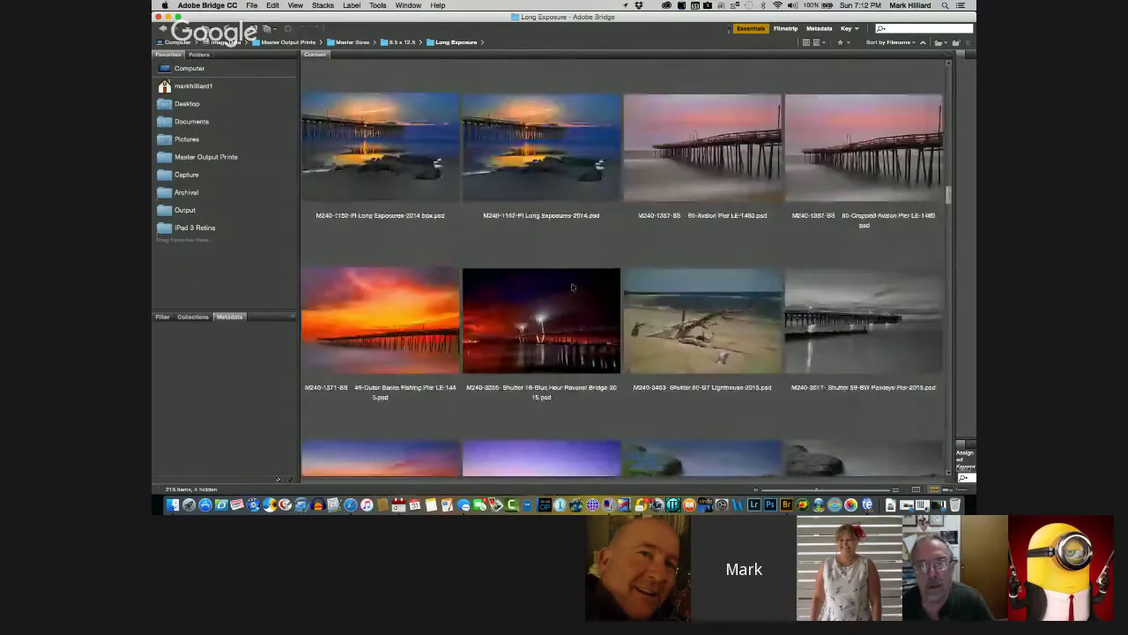
scroll(571, 286, "up", 5)
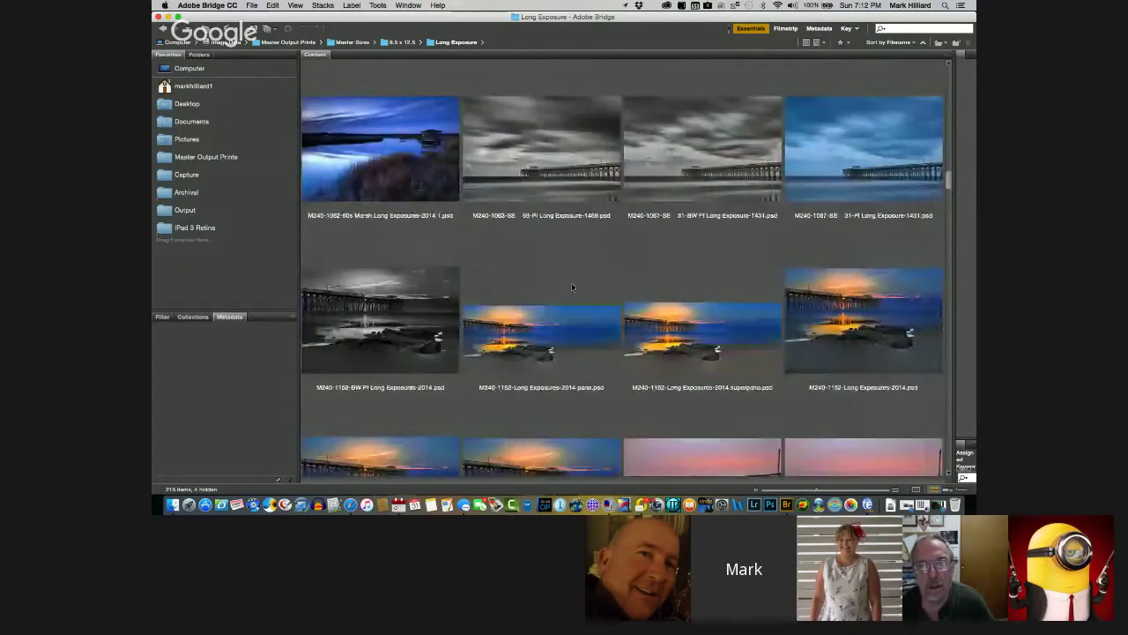
scroll(571, 286, "down", 2)
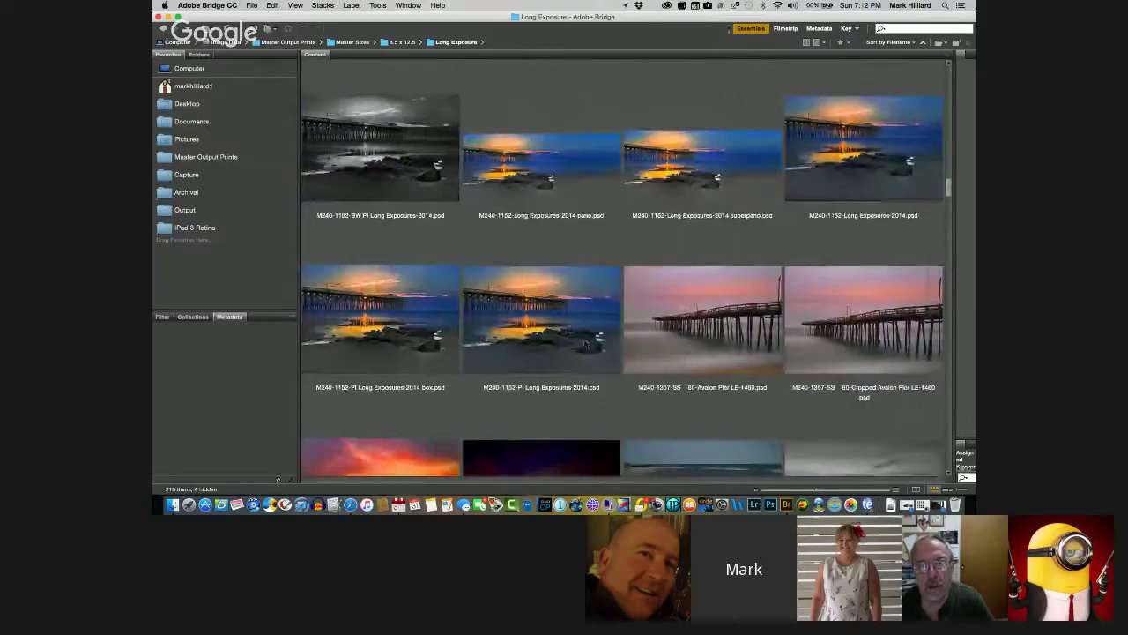
scroll(559, 353, "down", 10)
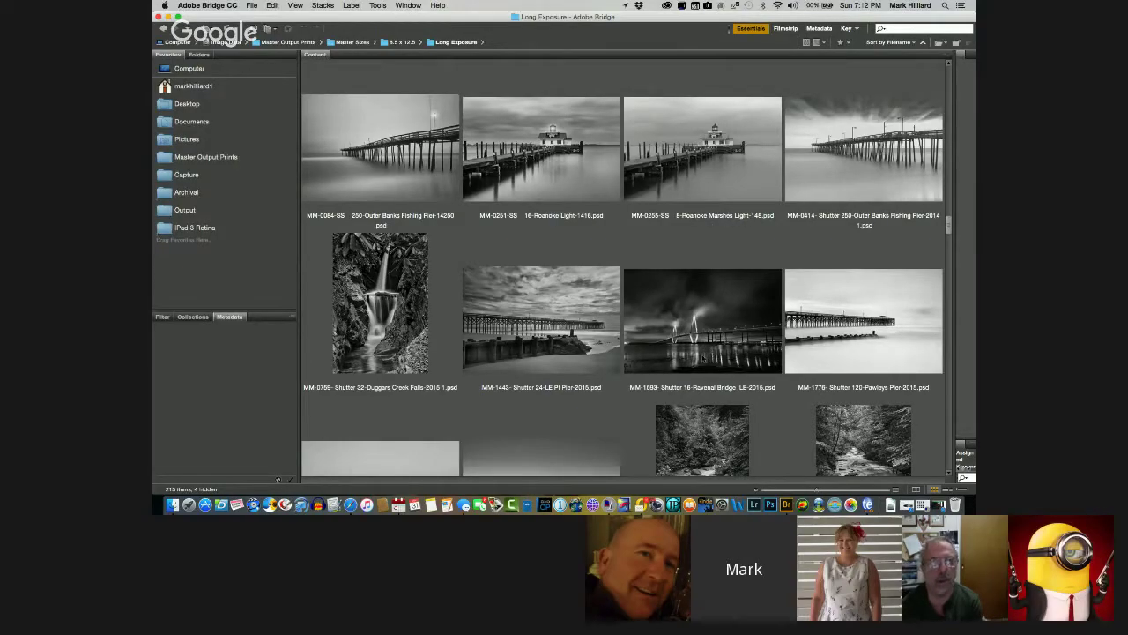
left_click(703, 357)
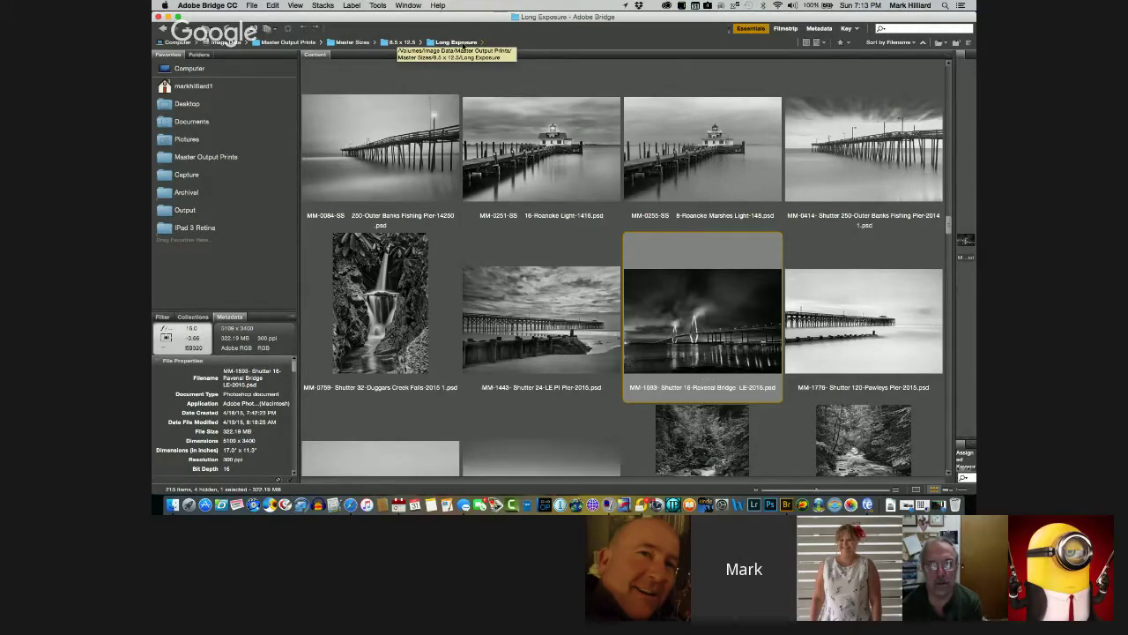
Return to the 8.5 x 12.5 folder, open Animals and view the images in its Whales subfolder
left_click(405, 42)
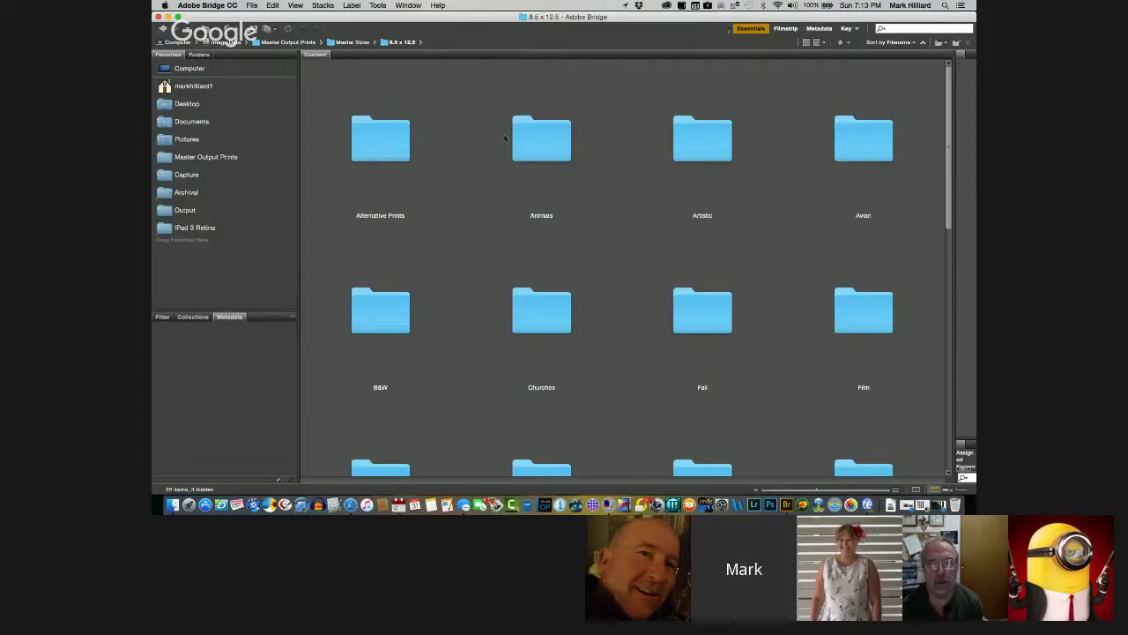
double_click(564, 157)
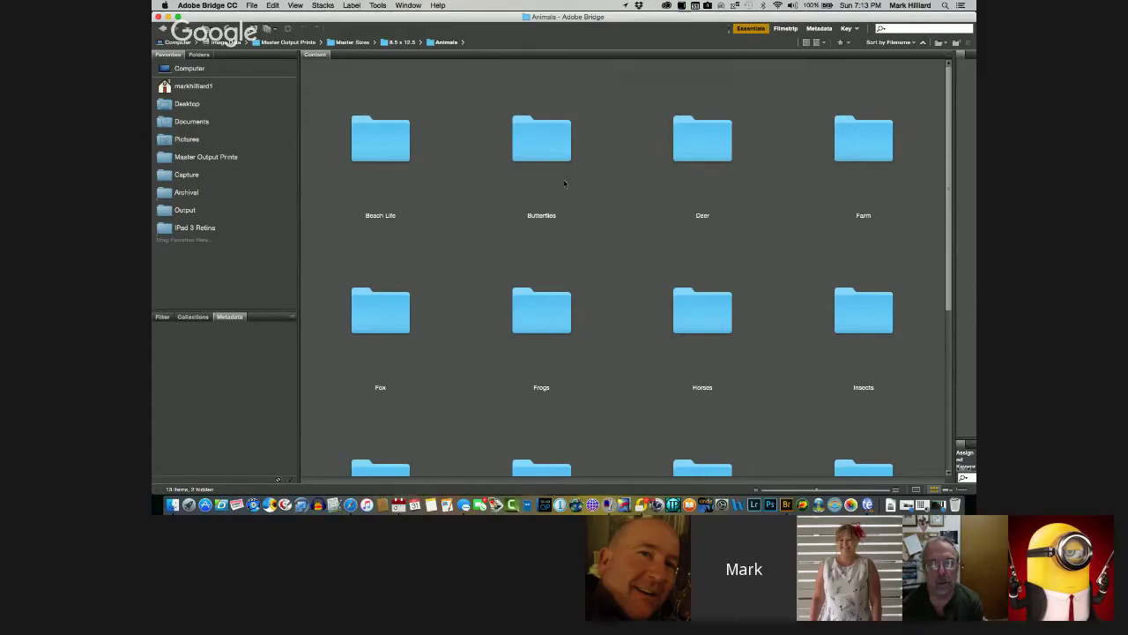
scroll(683, 216, "down", 3)
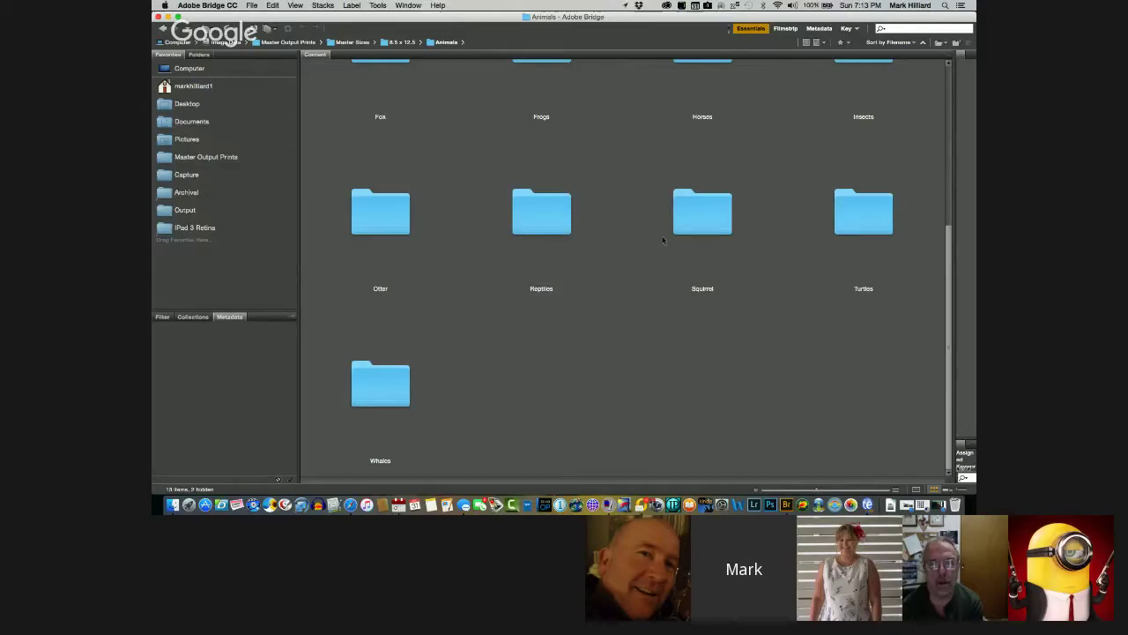
double_click(380, 387)
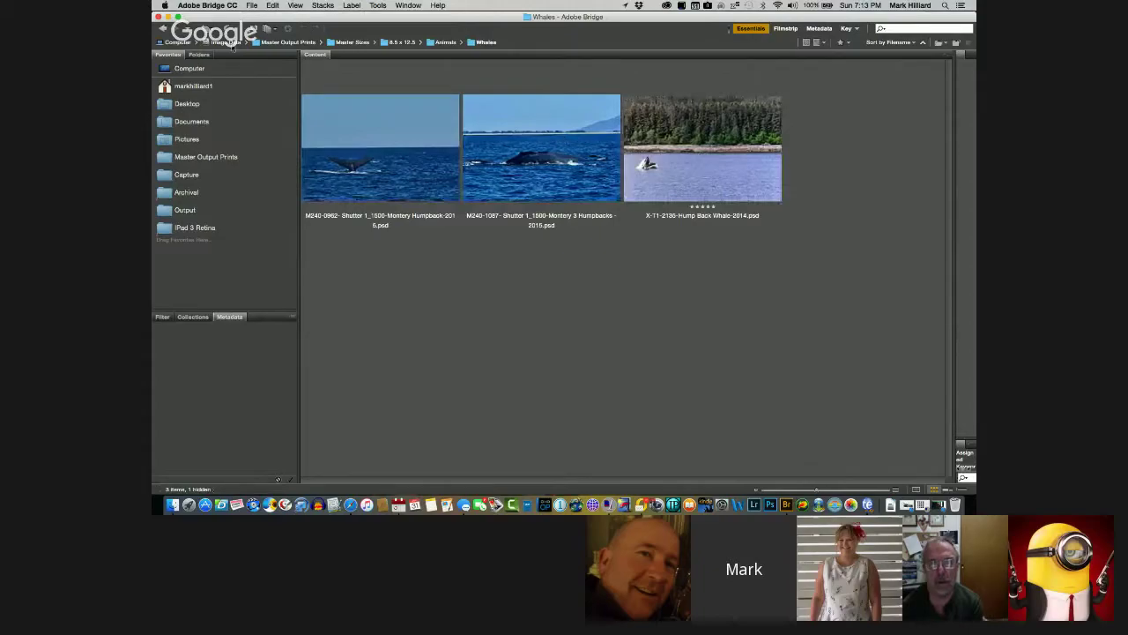
Go back to the Animals folder, look over its subfolders and browse the images in Frogs
left_click(163, 29)
scroll(486, 184, "up", 3)
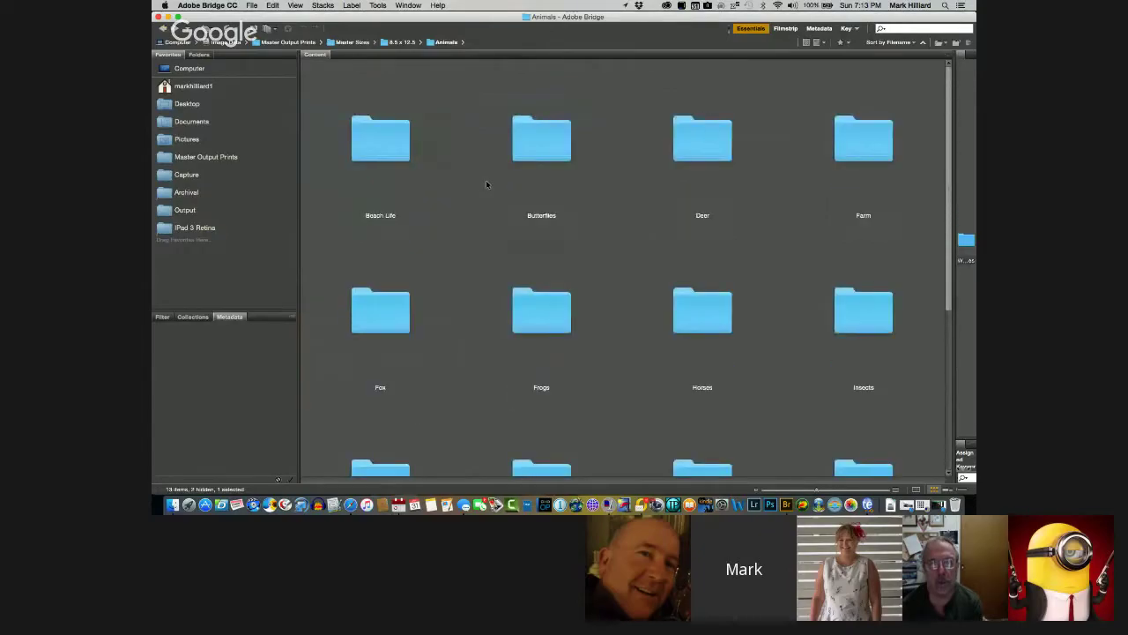
scroll(561, 221, "down", 4)
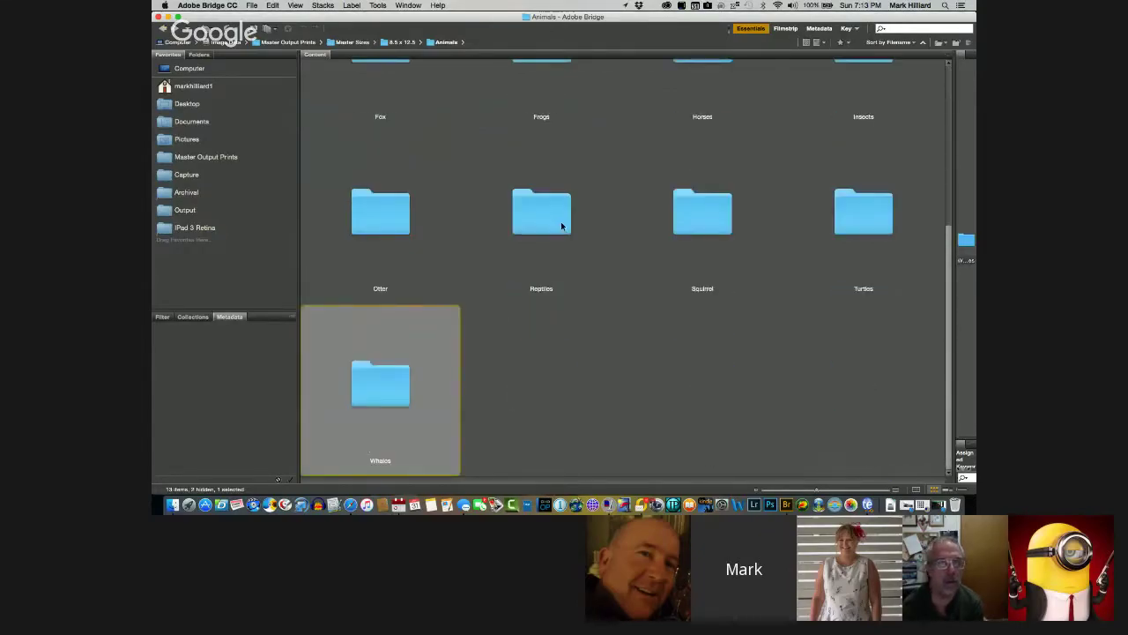
scroll(561, 221, "up", 4)
double_click(546, 292)
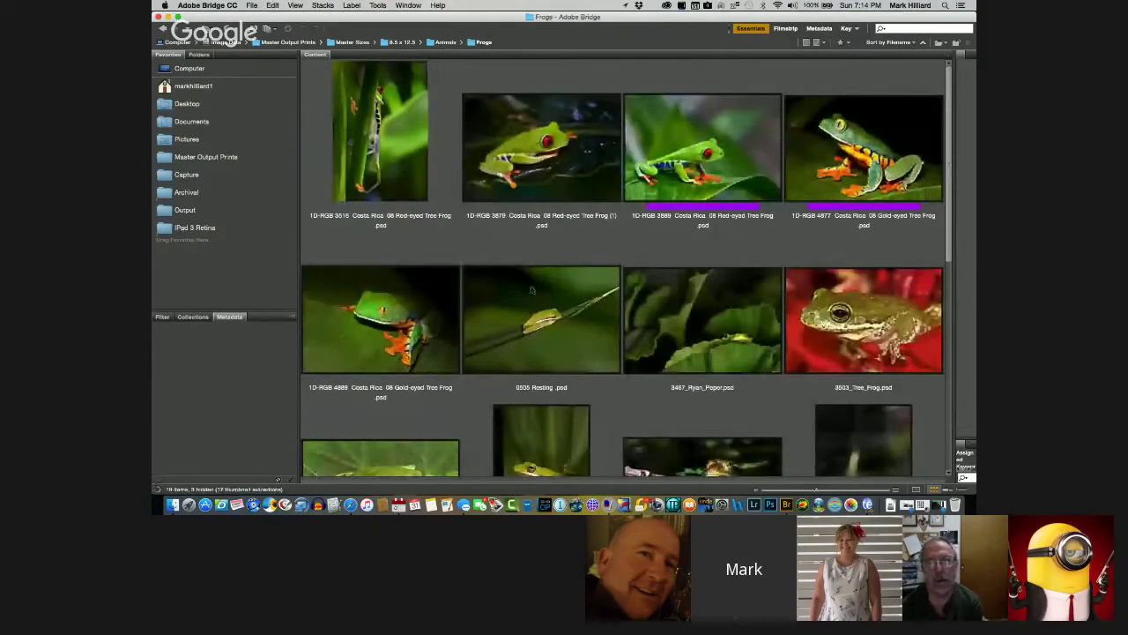
scroll(538, 294, "down", 5)
scroll(532, 289, "up", 5)
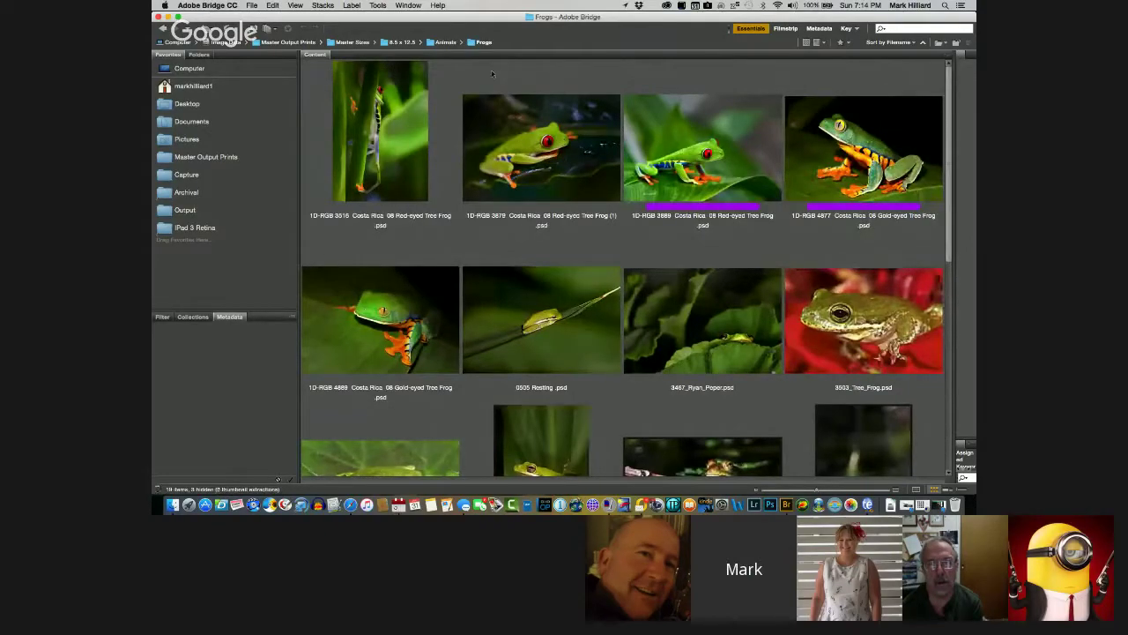
Shift the Bridge window slightly, then hide the Keywords panel and show it again
mouse_move(740, 16)
left_mouse_down()
mouse_move(643, 16)
mouse_move(734, 10)
left_mouse_up()
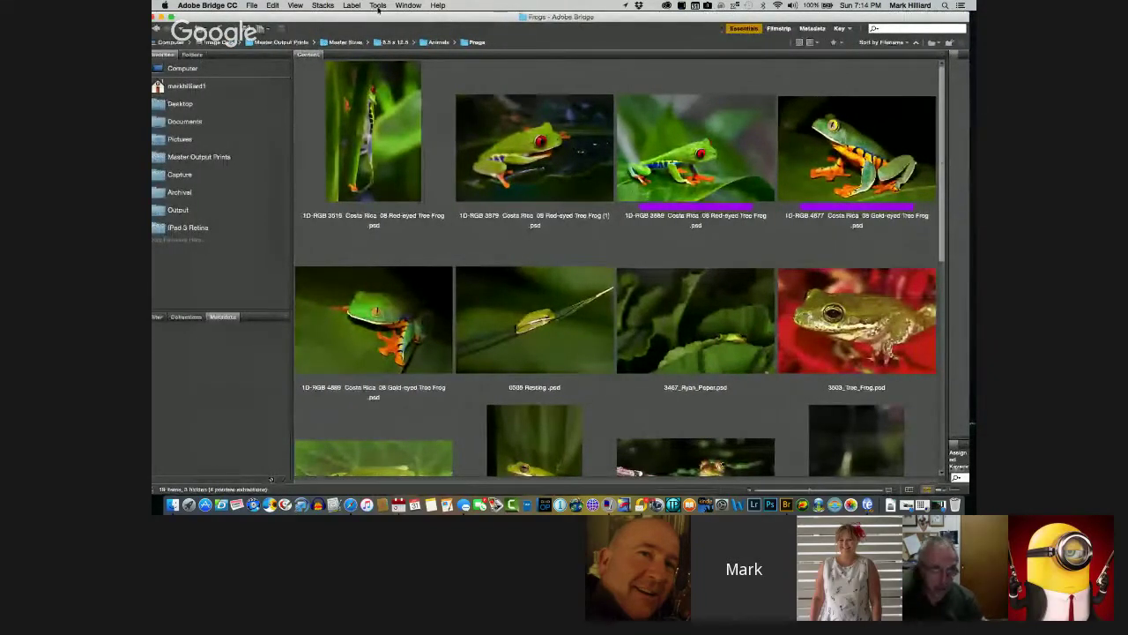
left_click(380, 7)
mouse_move(353, 7)
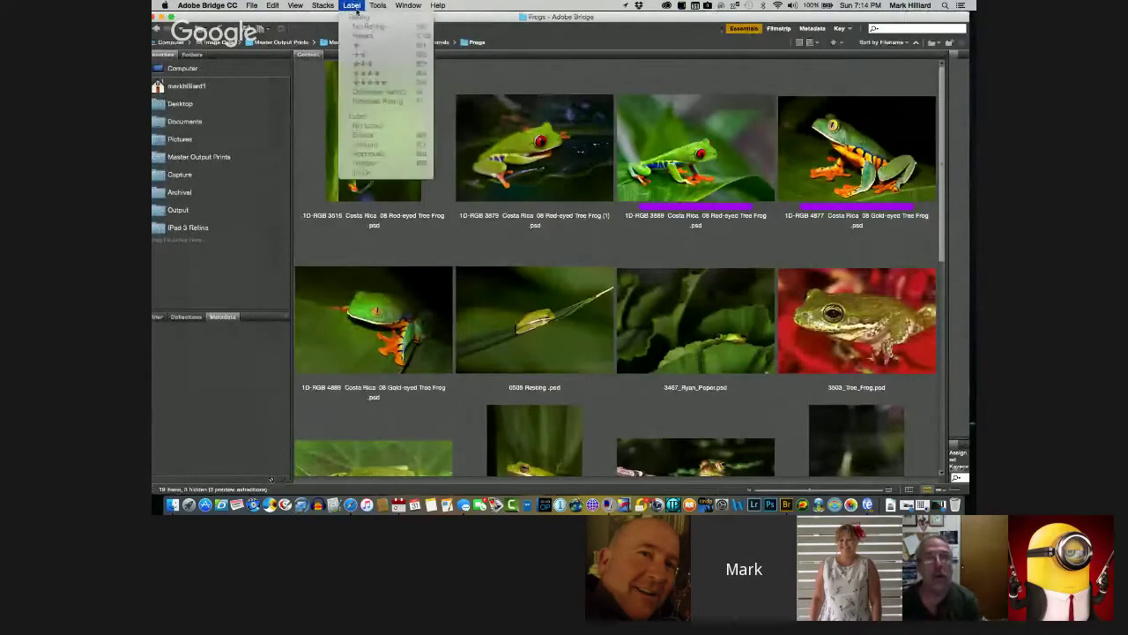
mouse_move(410, 5)
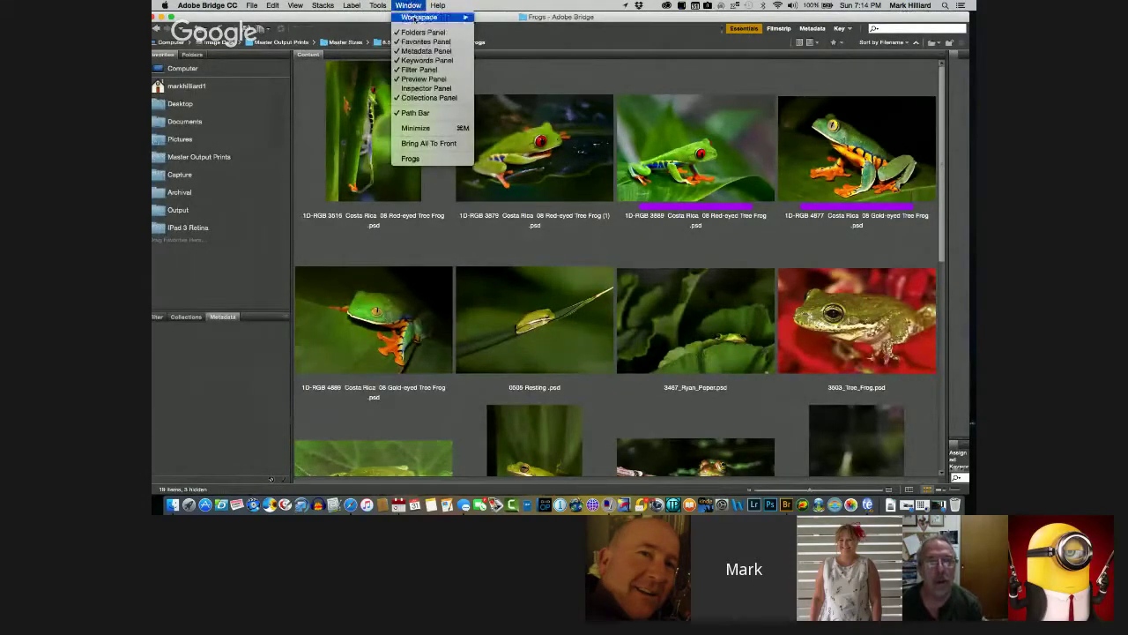
left_click(436, 62)
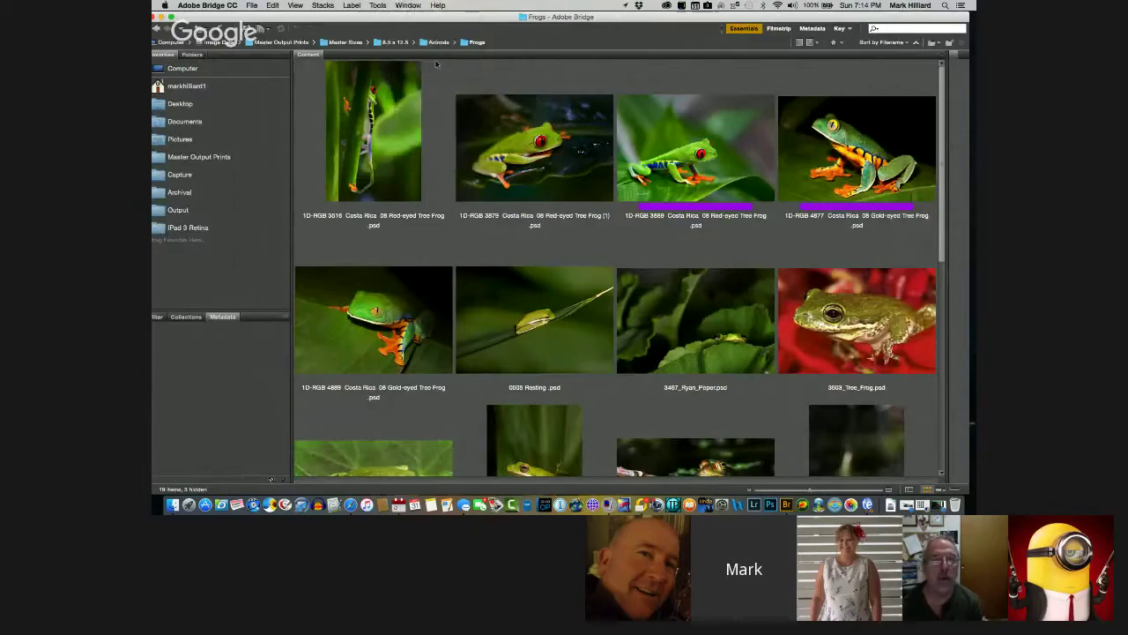
left_click(407, 5)
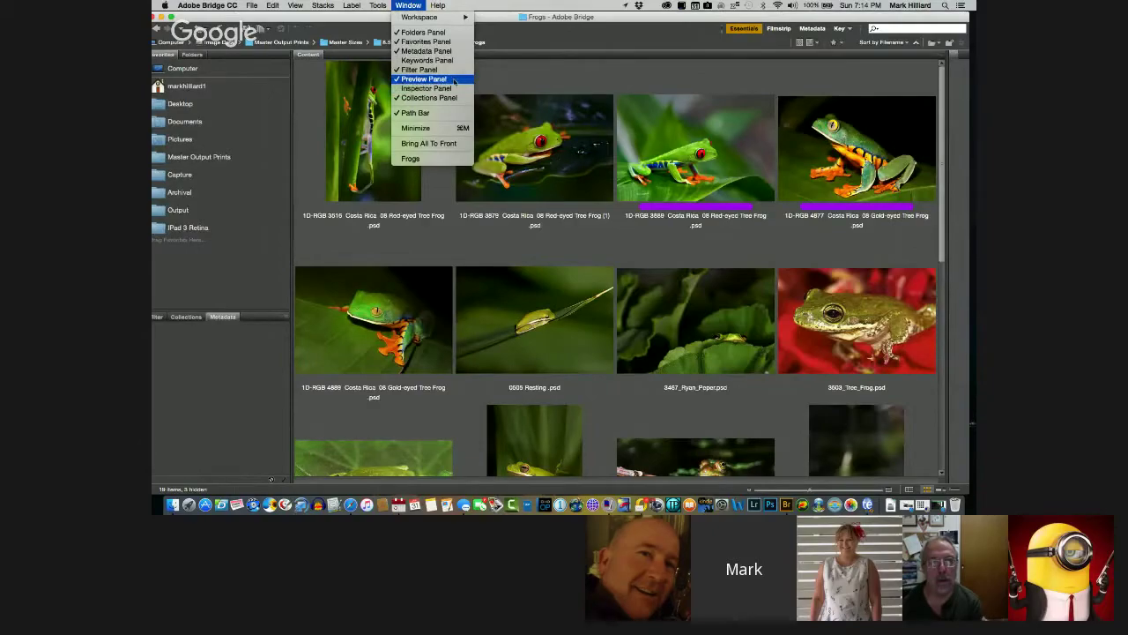
left_click(427, 60)
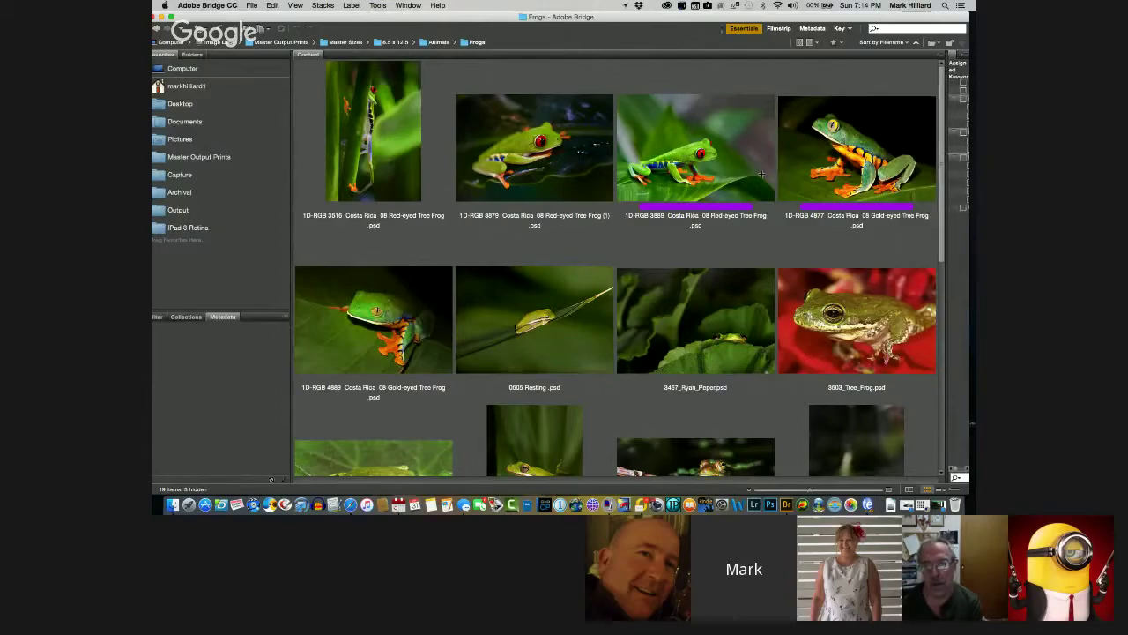
Widen the Keywords panel, select the 1D-RGB 3889 Red-eyed Tree Frog image and assign it the keywords Birthday and New York
left_click_drag(761, 174, 760, 173)
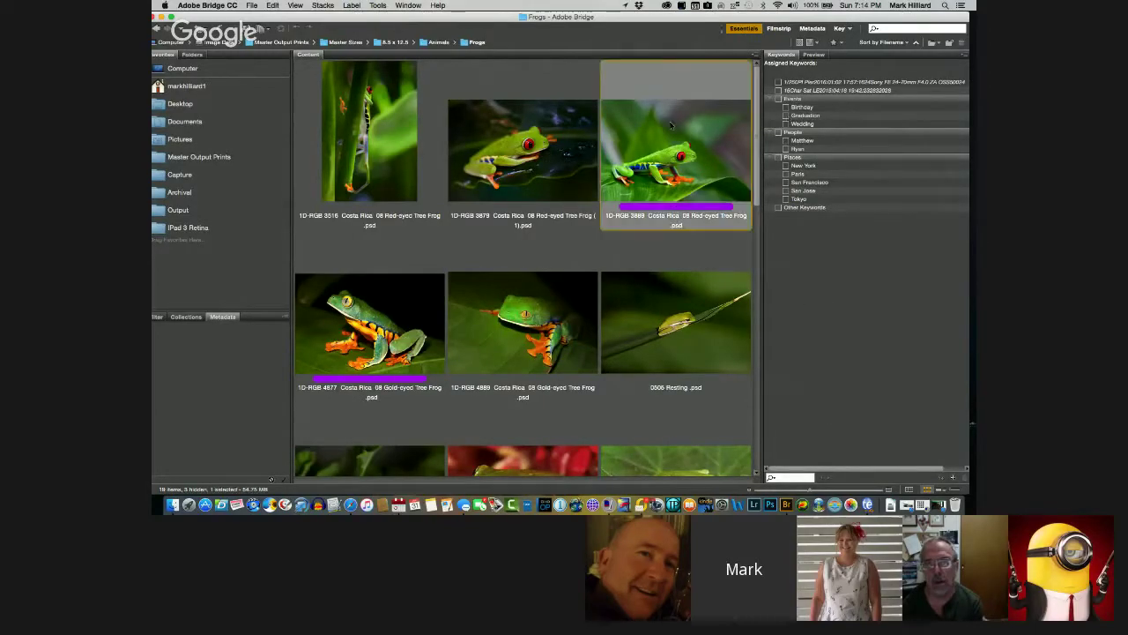
left_click(786, 107)
left_click(786, 165)
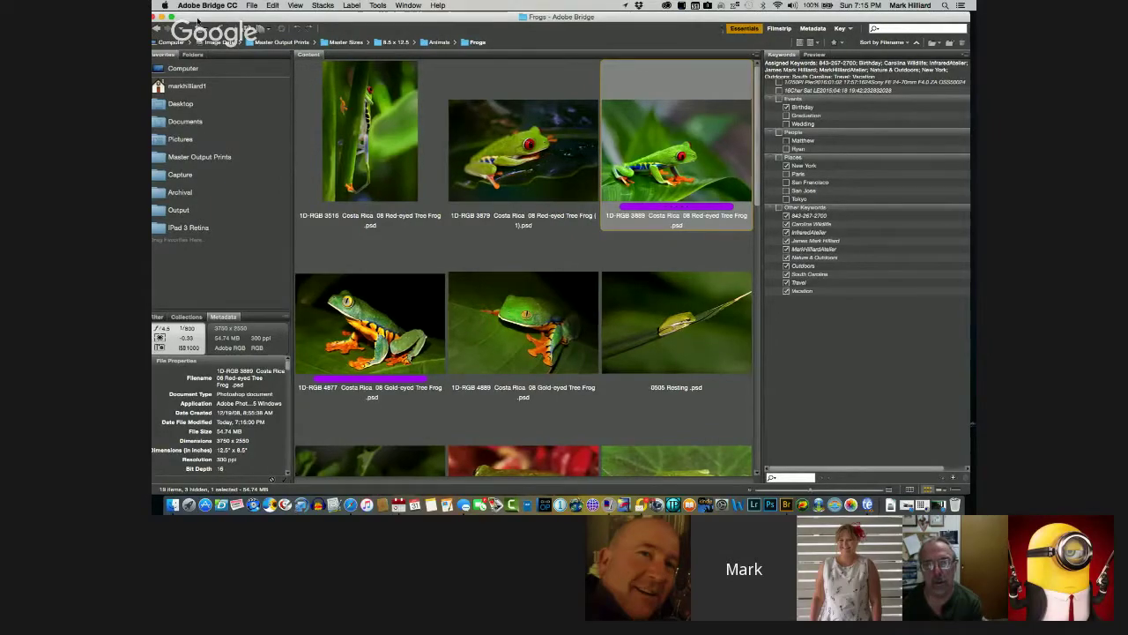
left_click_drag(187, 15, 192, 18)
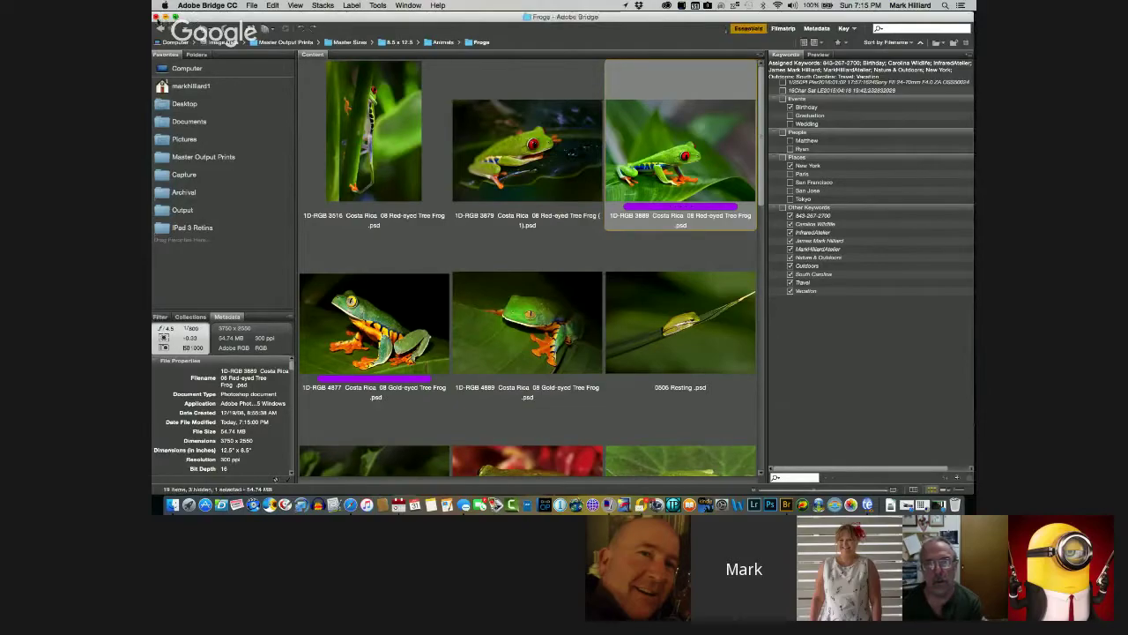
Go back up from Frogs to Master Output Prints, open the Family folder and browse its photos
left_click(401, 41)
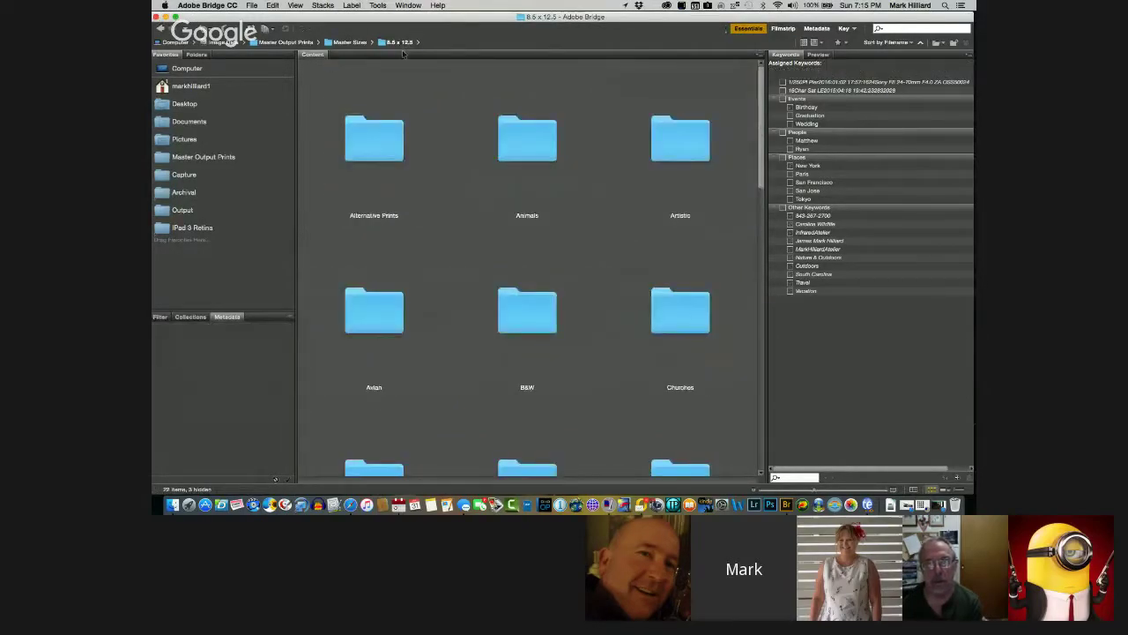
left_click(354, 45)
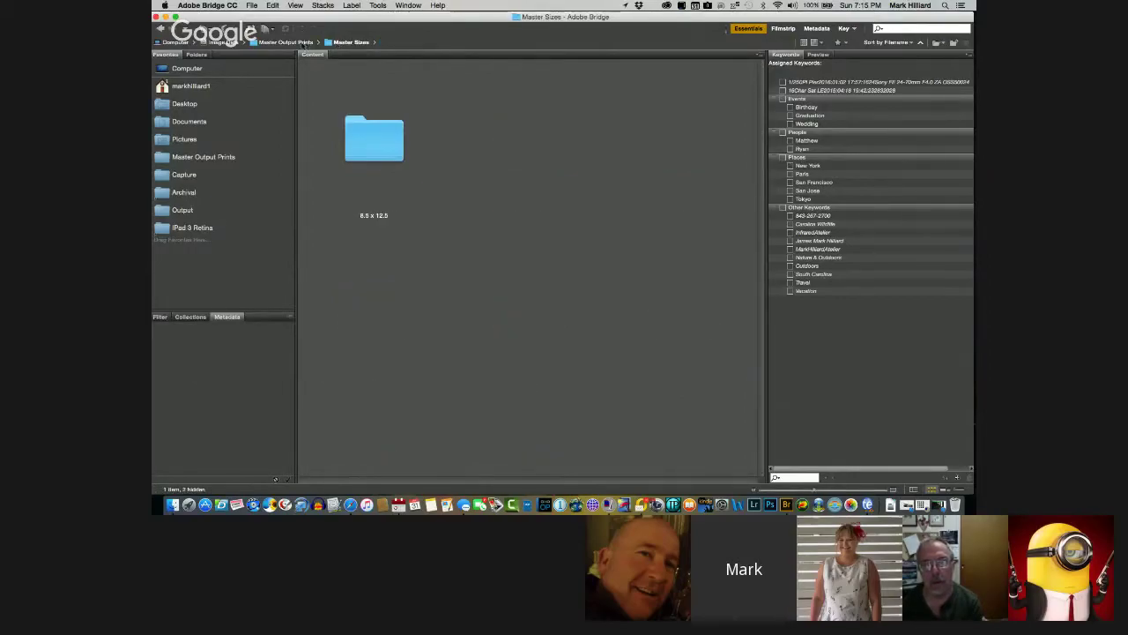
left_click(301, 45)
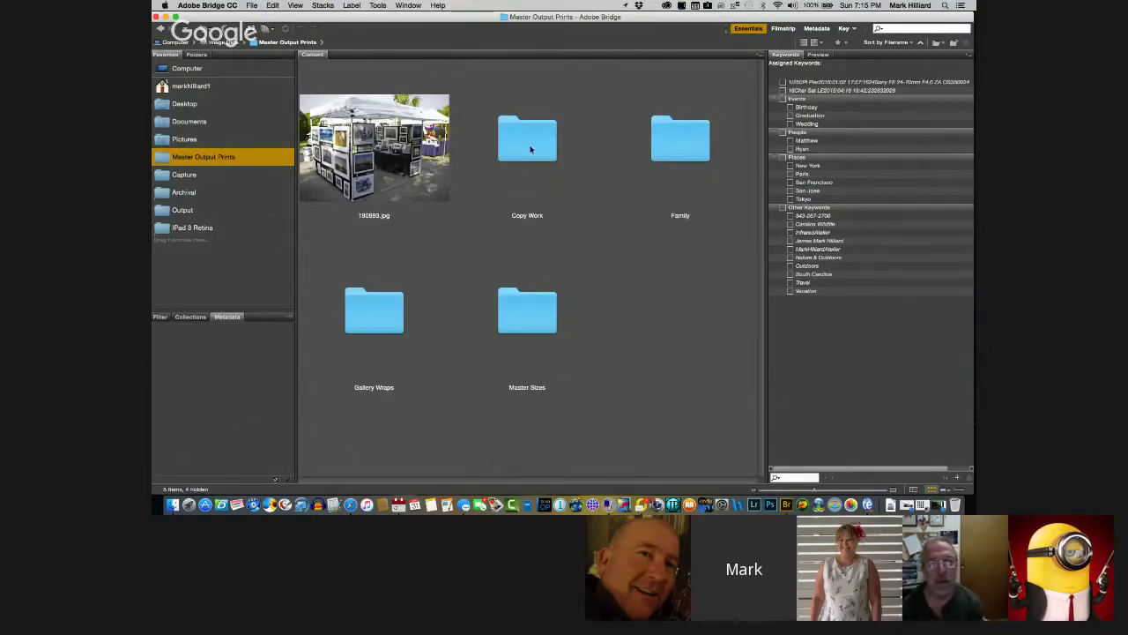
left_click(683, 152)
double_click(684, 152)
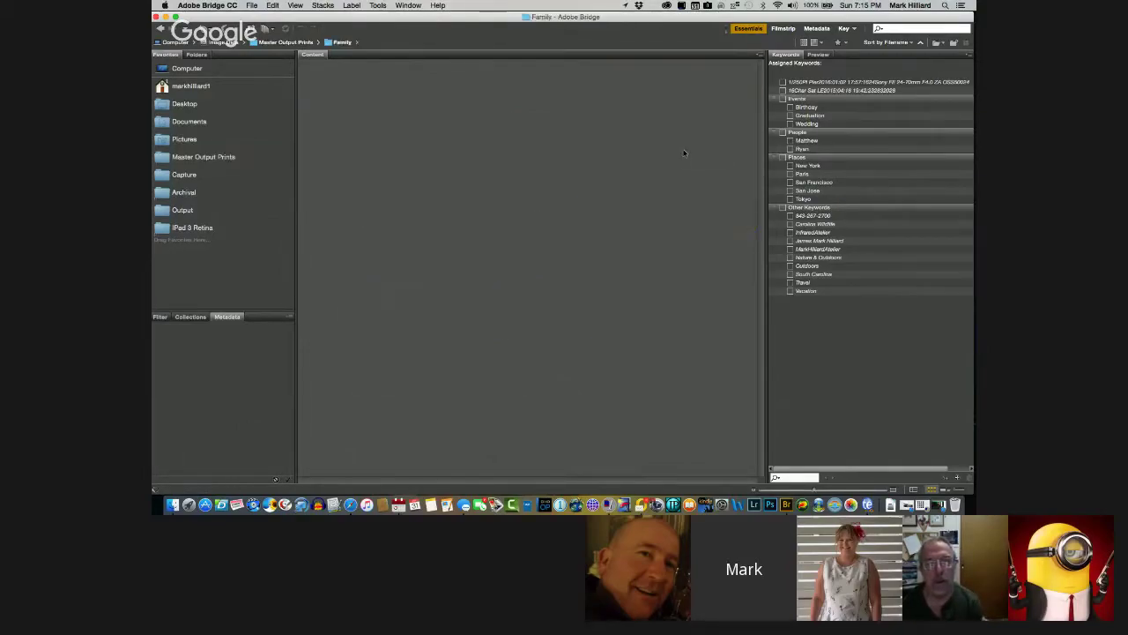
scroll(589, 261, "down", 5)
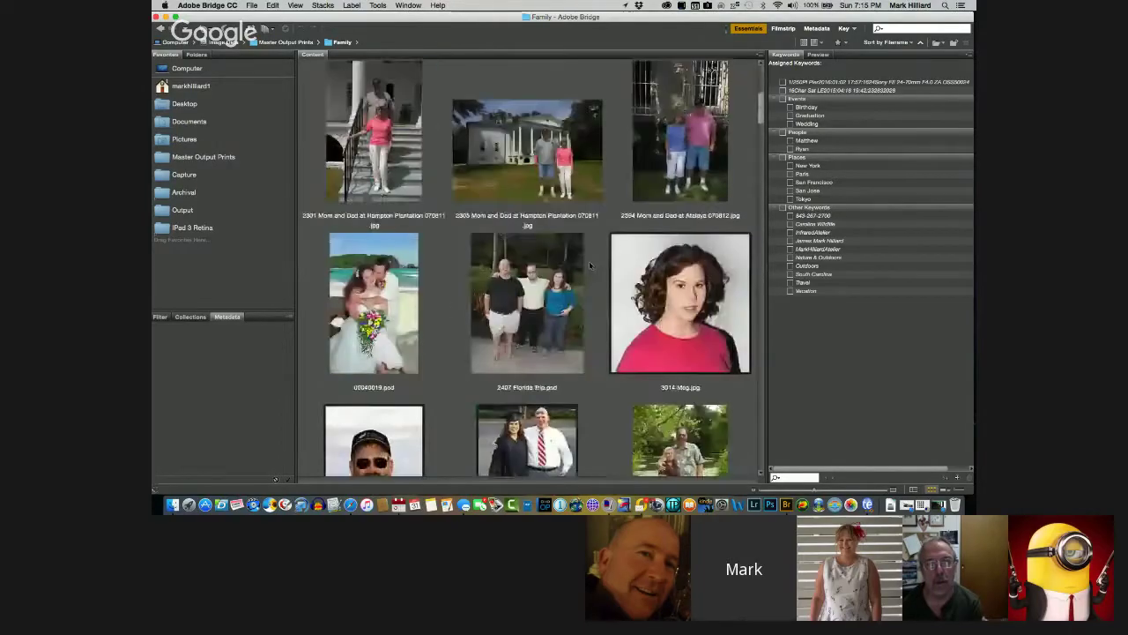
scroll(588, 260, "down", 10)
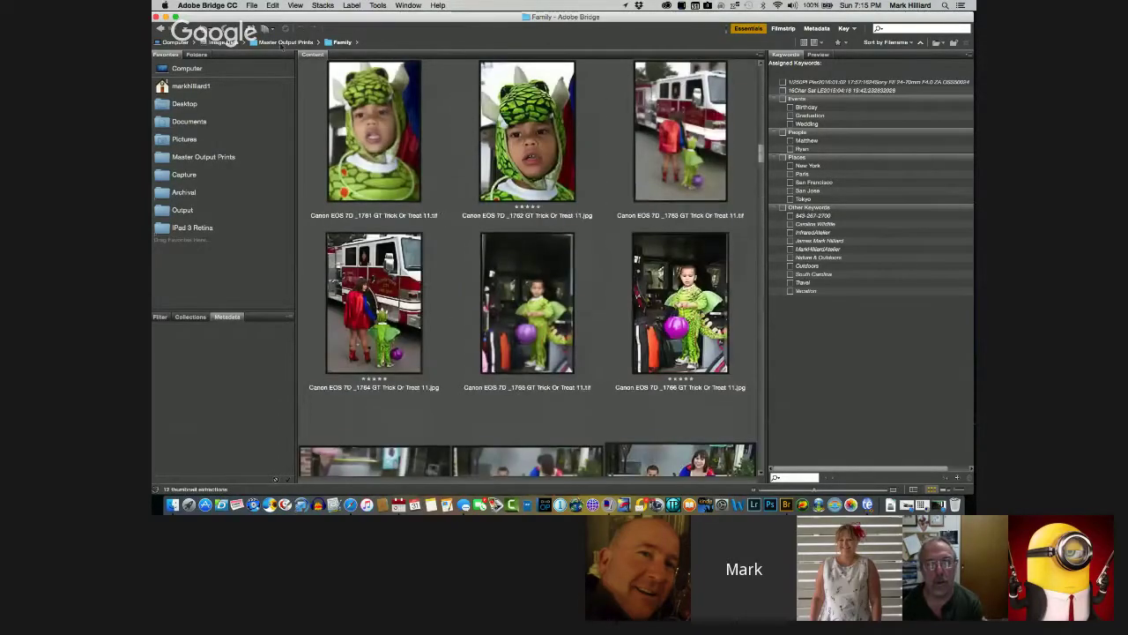
Return to Master Output Prints, open Gallery Wraps and look over its size-based subfolders
left_click(282, 43)
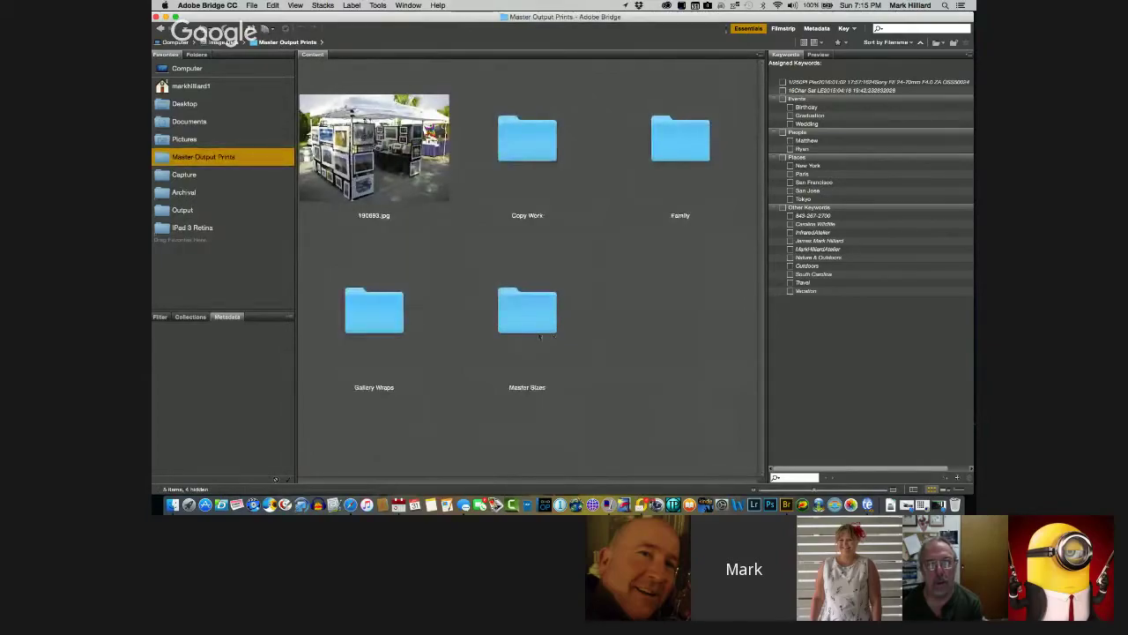
double_click(371, 315)
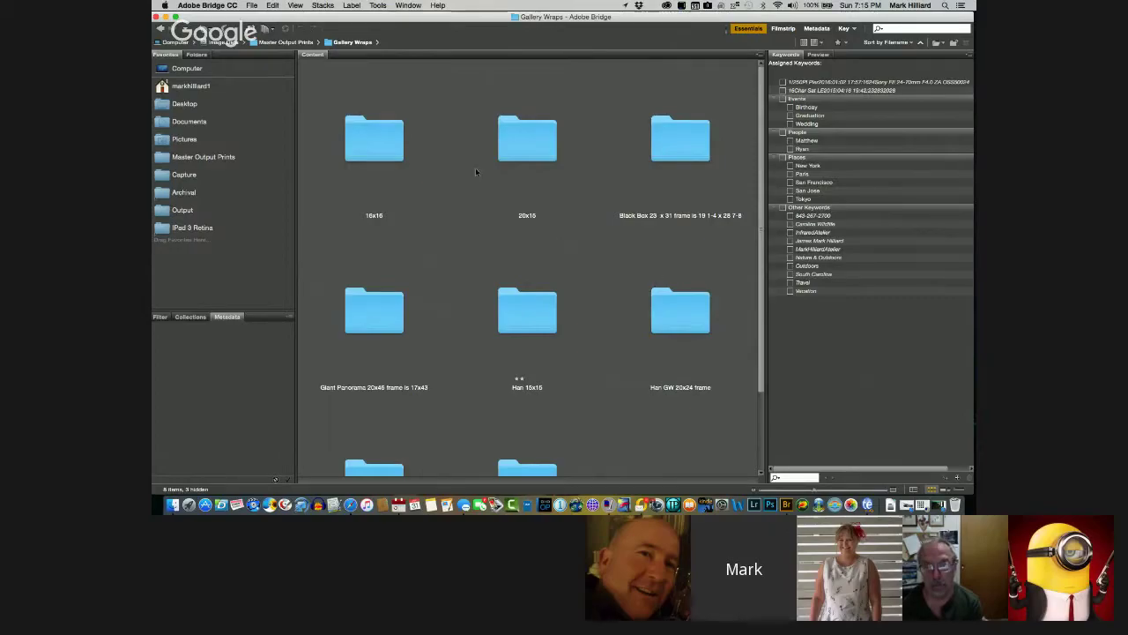
scroll(493, 212, "down", 3)
scroll(512, 254, "up", 3)
scroll(512, 254, "down", 3)
scroll(512, 254, "up", 2)
Open the Black Box 23 x 31 folder in Gallery Wraps and browse its finished images
double_click(684, 149)
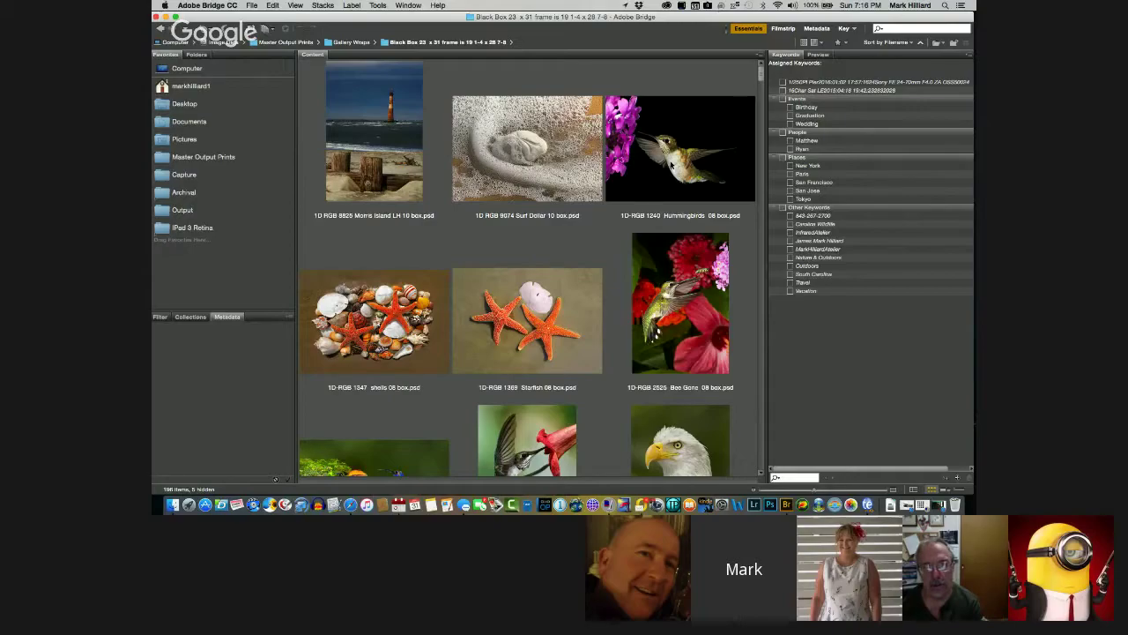
scroll(671, 164, "down", 5)
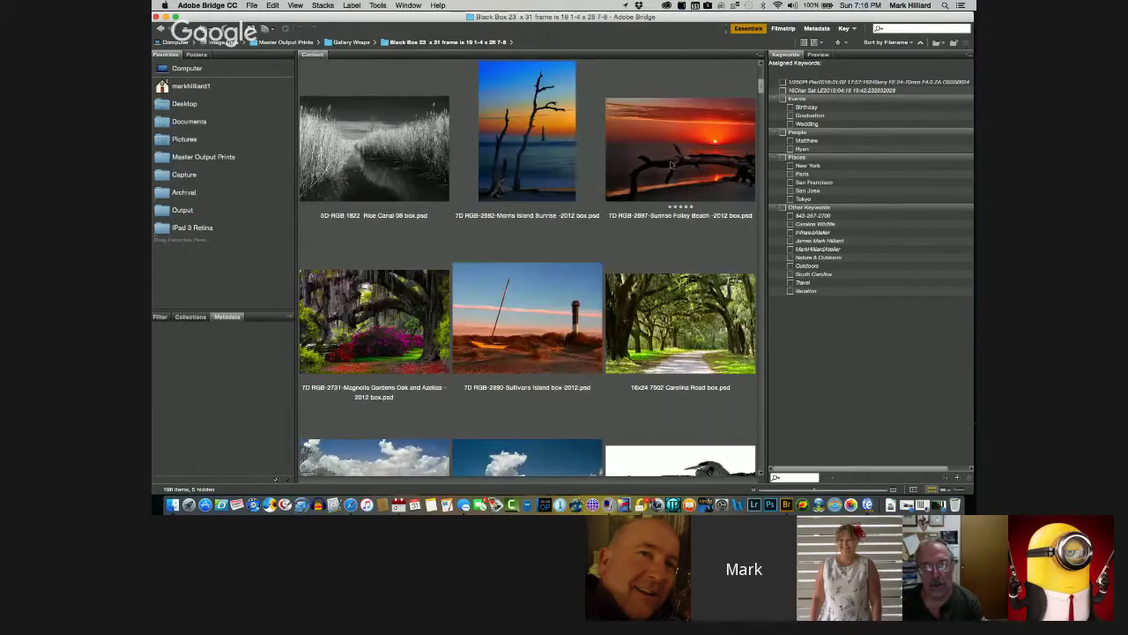
scroll(671, 164, "down", 5)
scroll(671, 164, "down", 5)
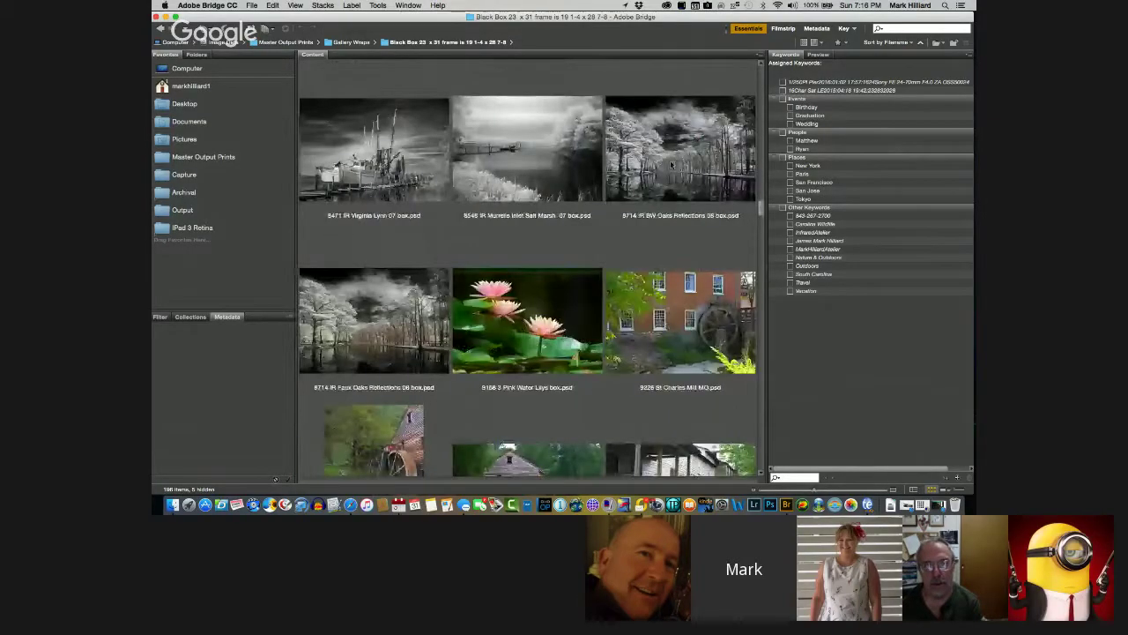
scroll(671, 164, "down", 5)
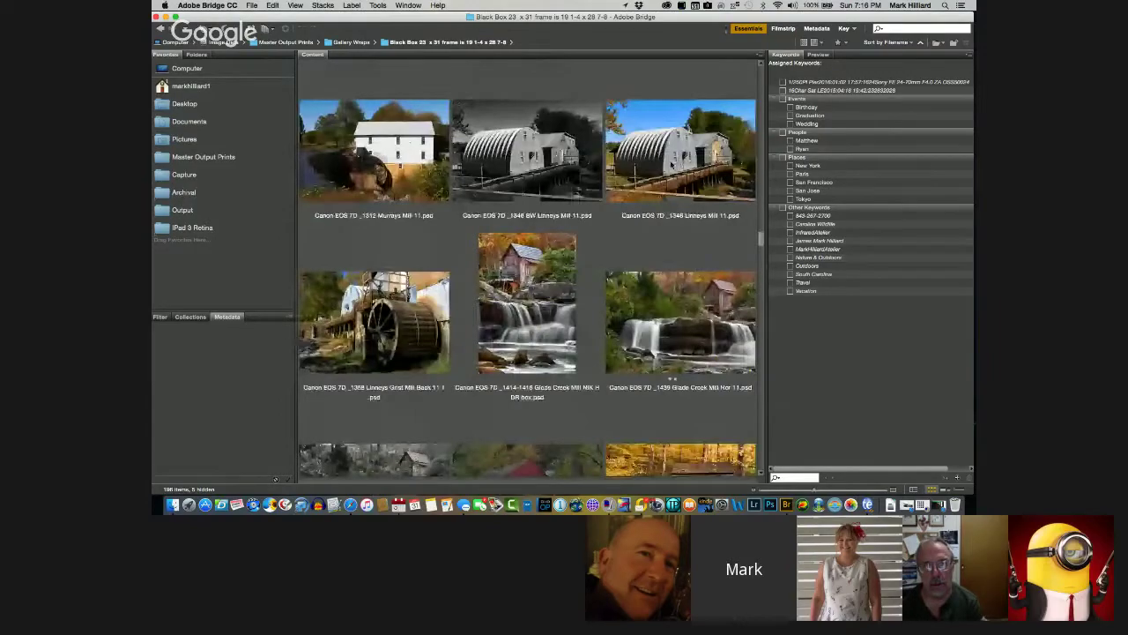
scroll(673, 164, "up", 10)
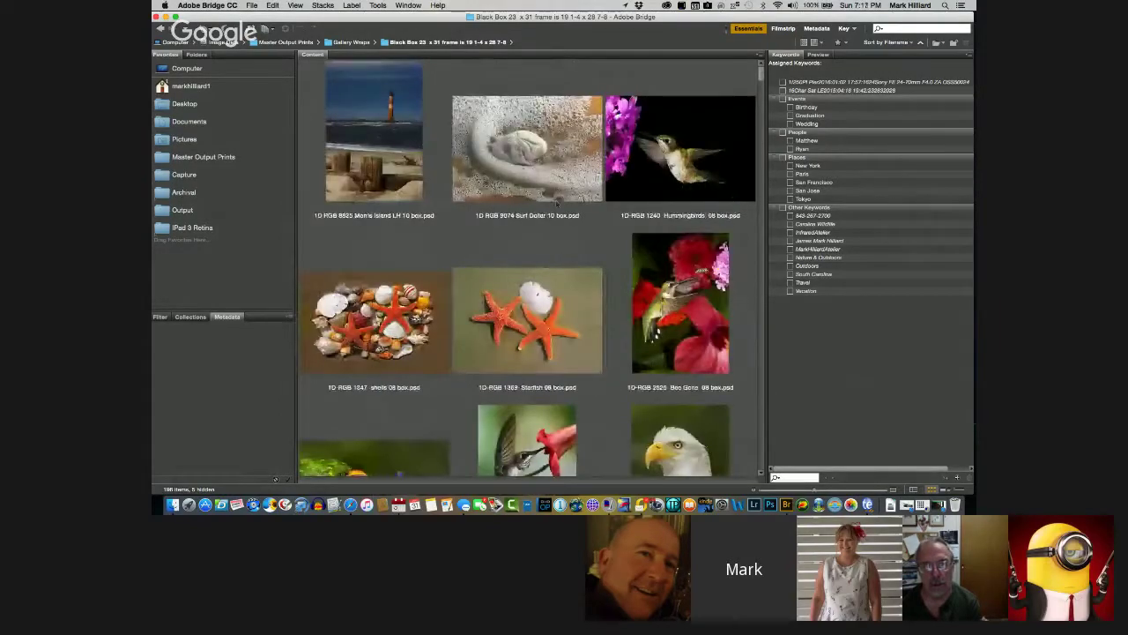
scroll(567, 220, "down", 5)
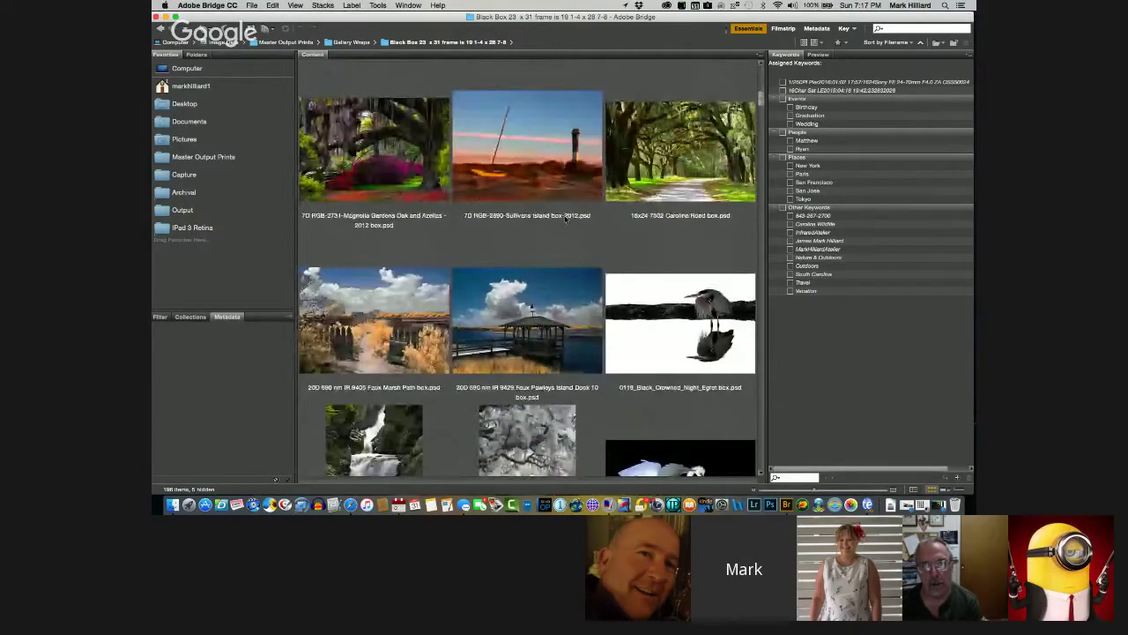
scroll(565, 220, "down", 4)
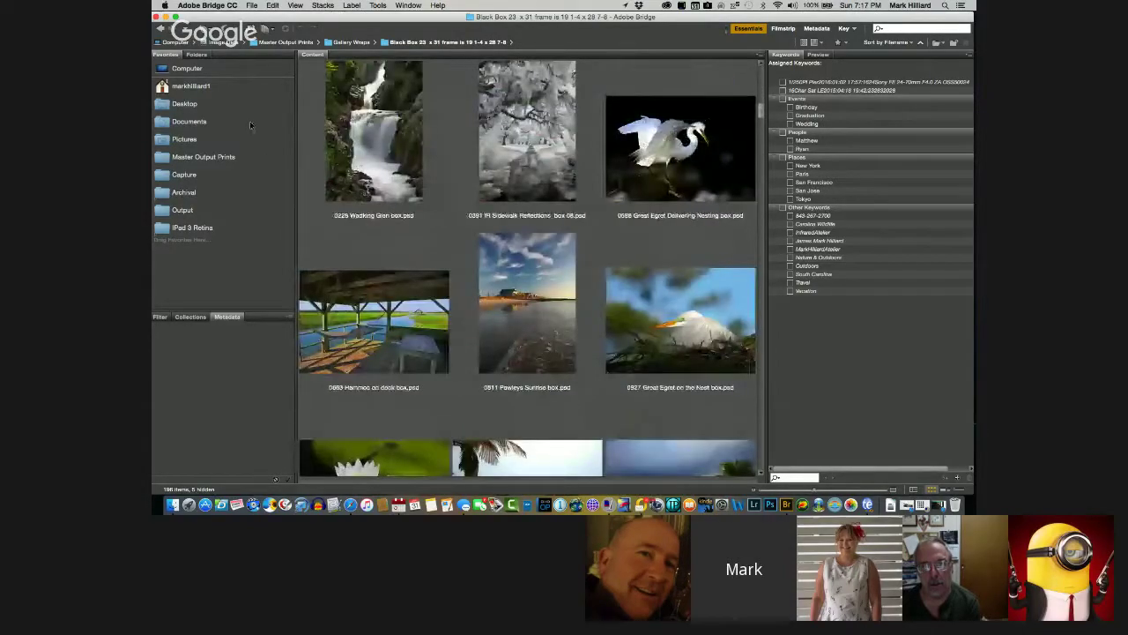
Return to Master Output Prints and open Master Sizes, 8.5 x 12.5, Animals and its Butterflies subfolder to view the images
left_click(349, 43)
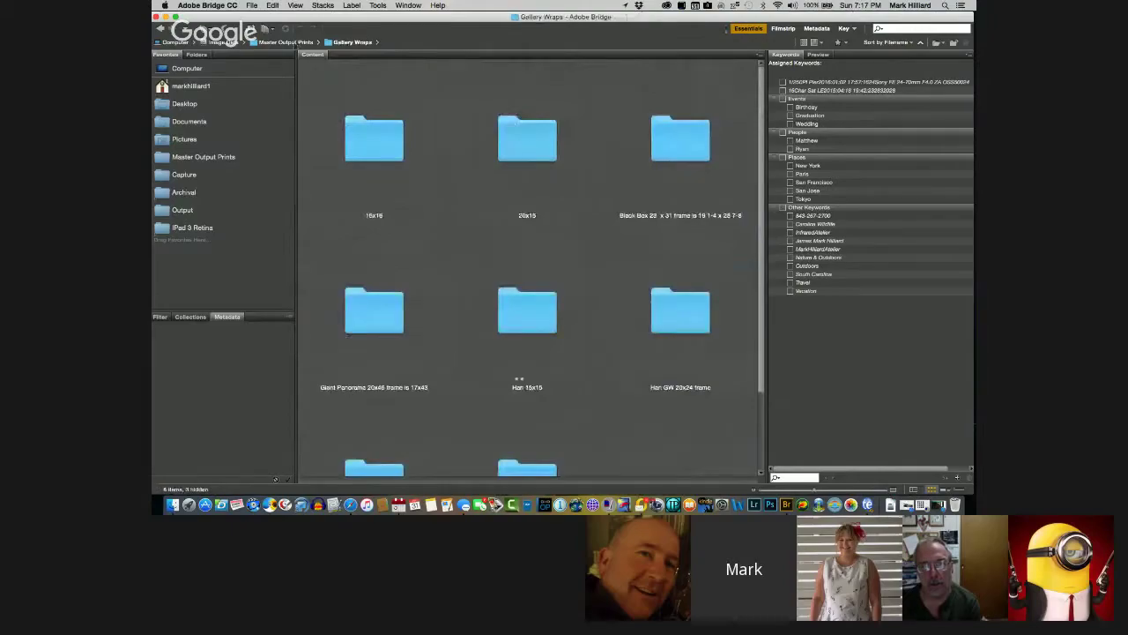
left_click(295, 43)
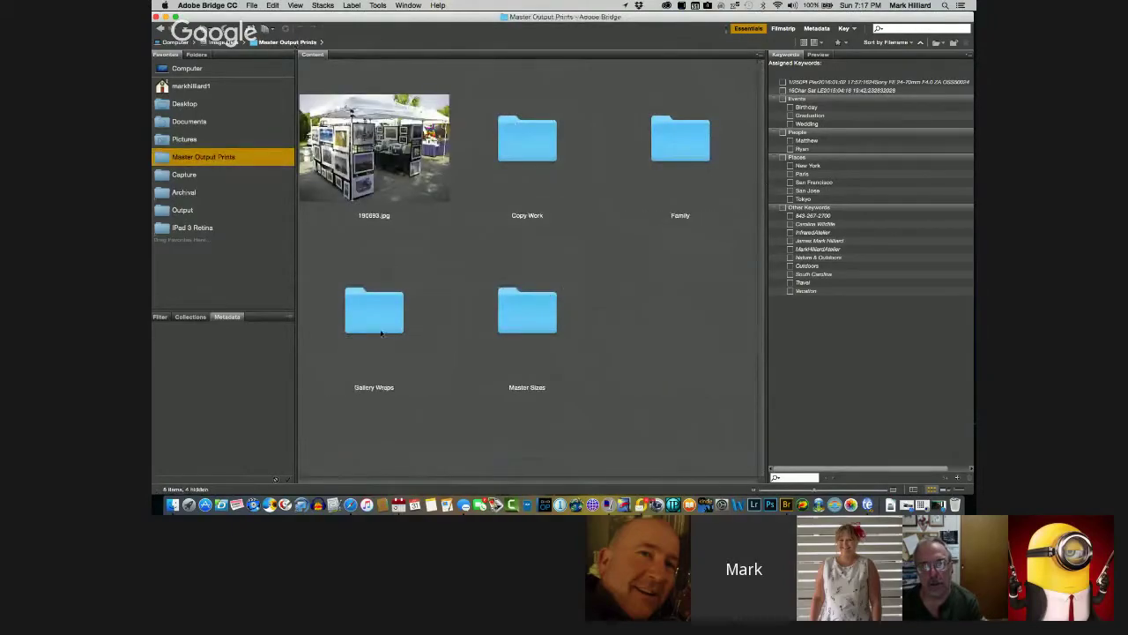
double_click(542, 317)
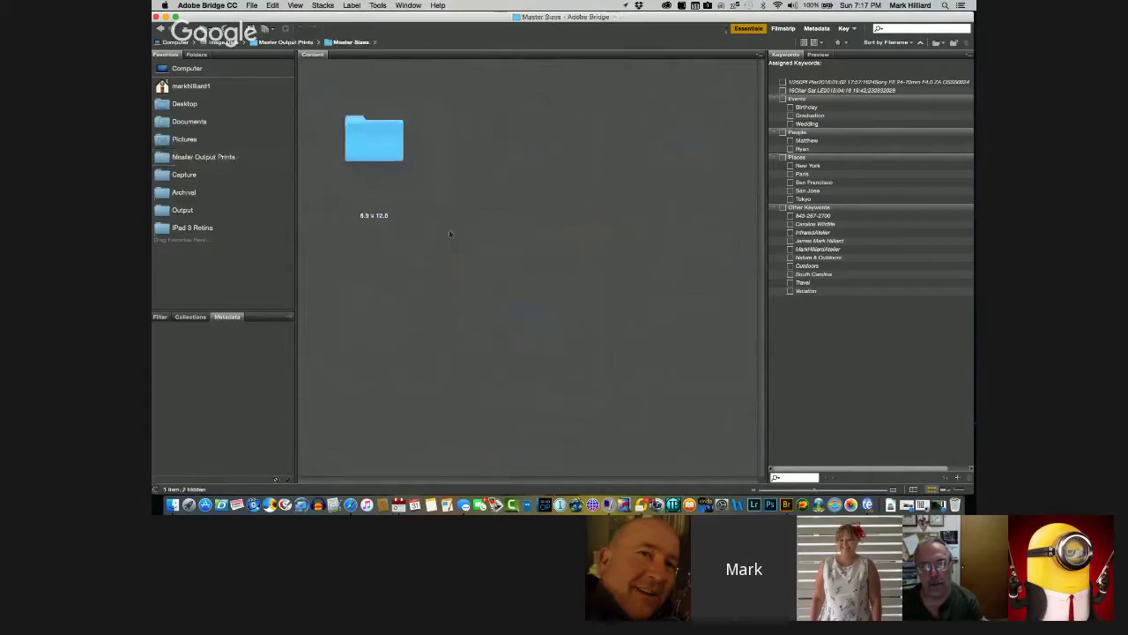
double_click(374, 141)
double_click(535, 153)
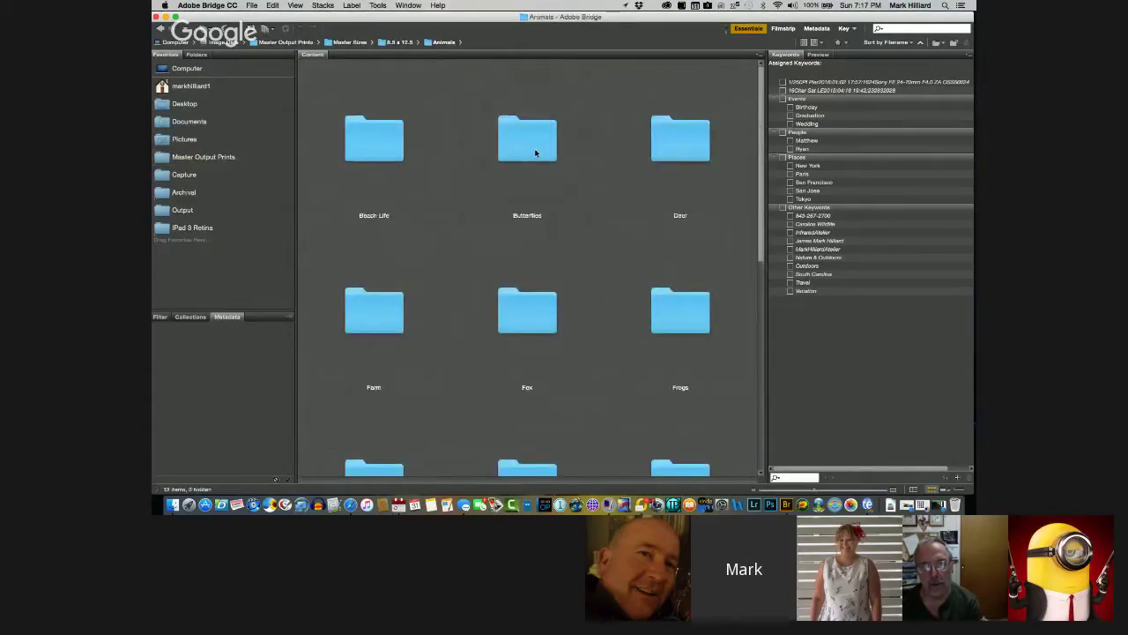
double_click(534, 151)
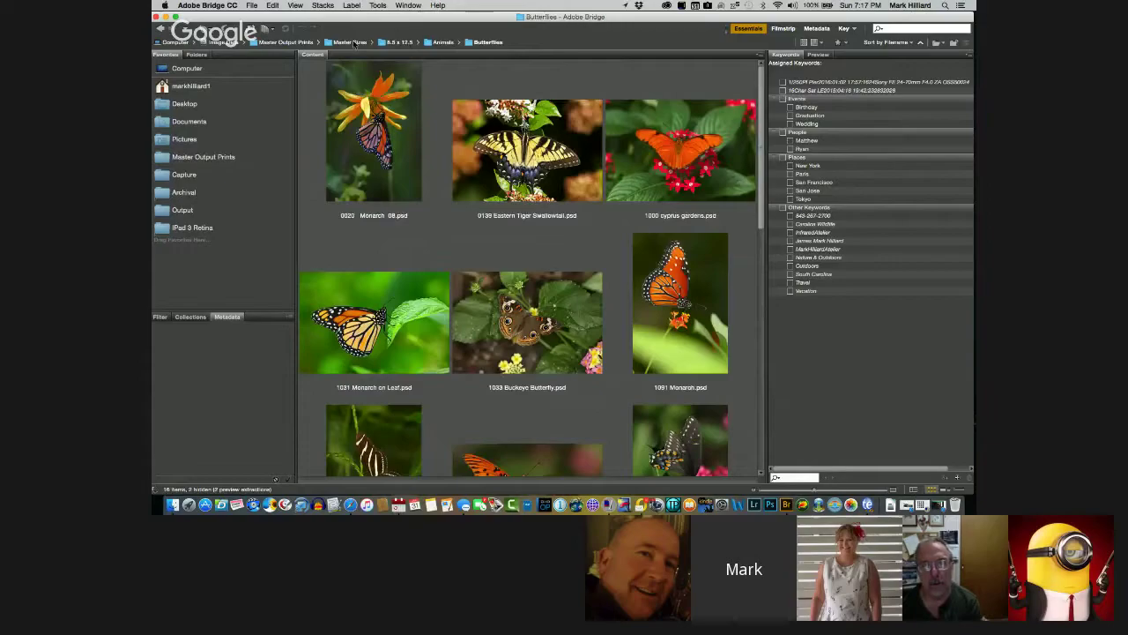
Leave Butterflies, go back to Master Output Prints and reopen Gallery Wraps to review all its frame-size folders
left_click(354, 42)
left_click(353, 42)
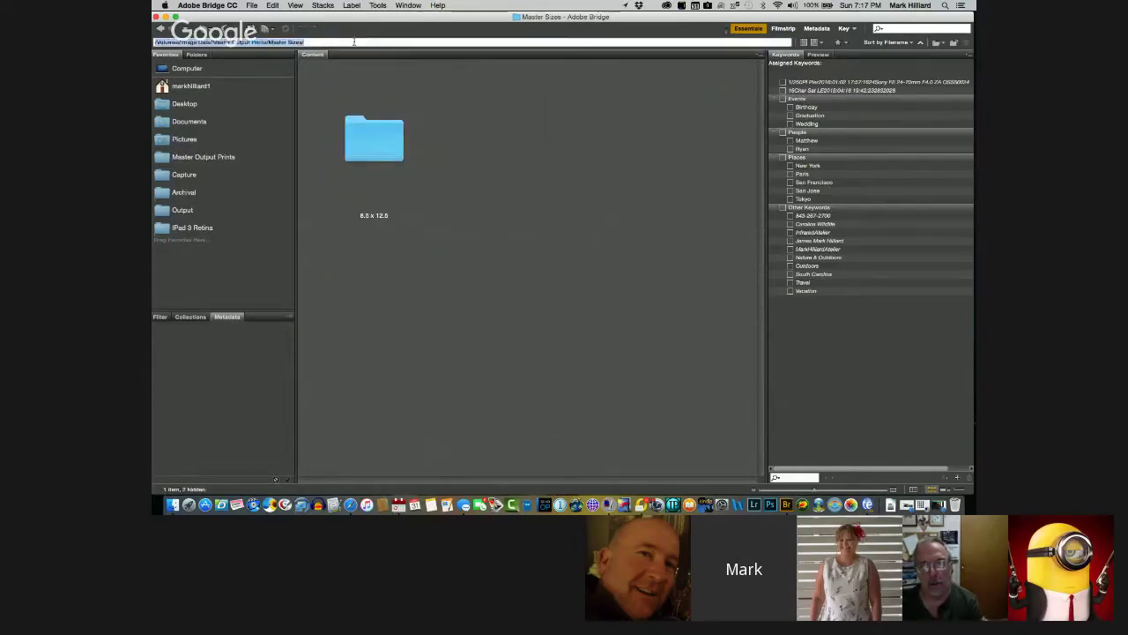
left_click(250, 90)
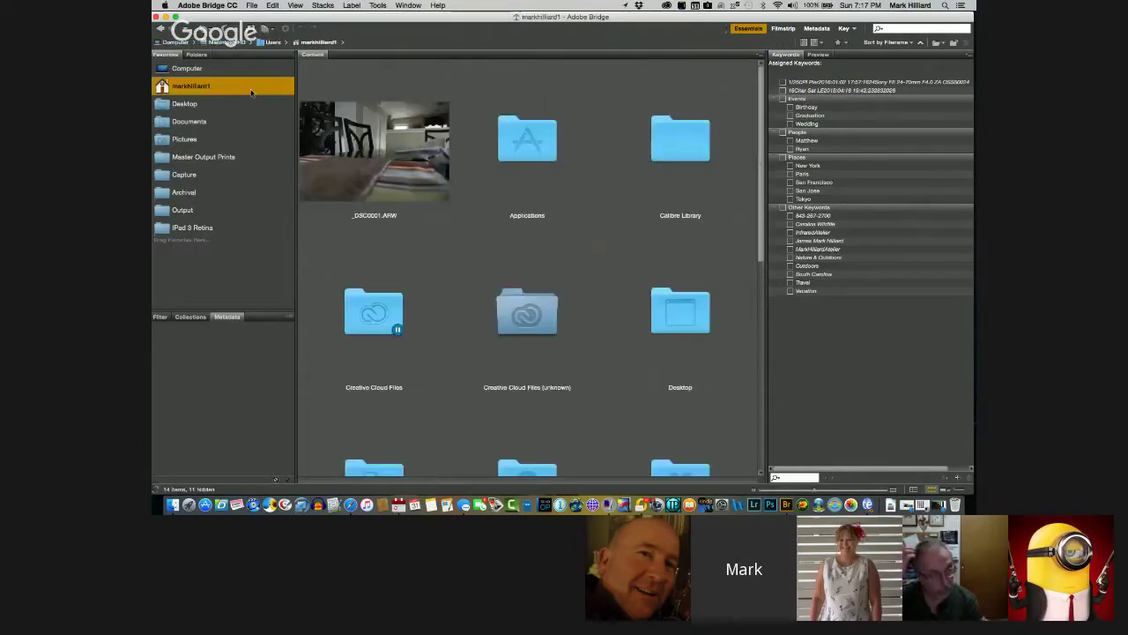
left_click(220, 157)
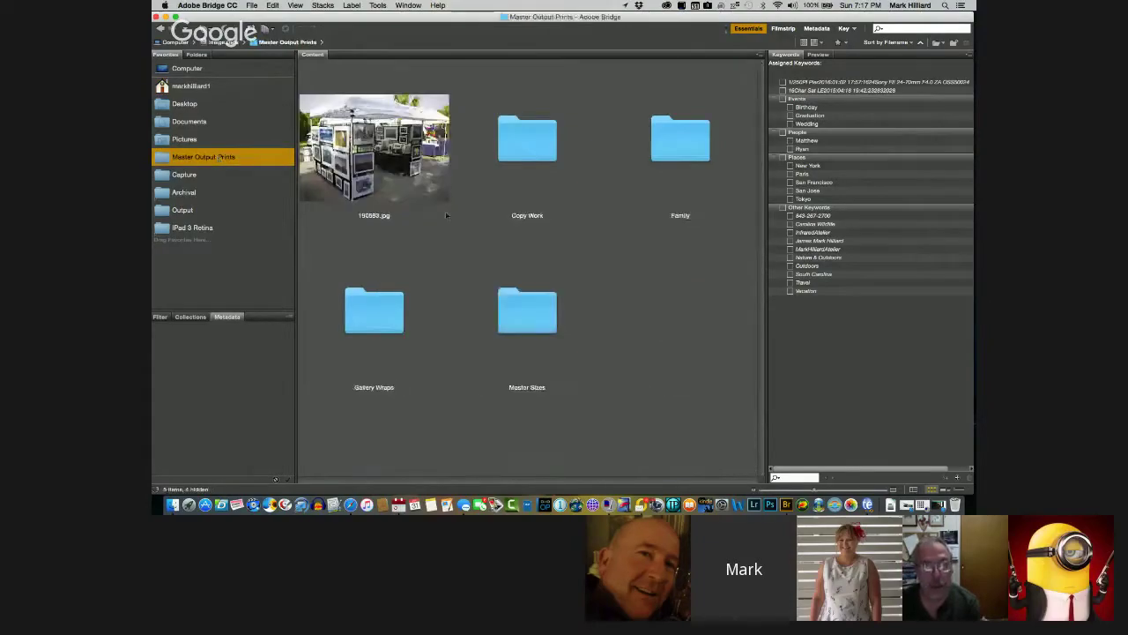
double_click(374, 323)
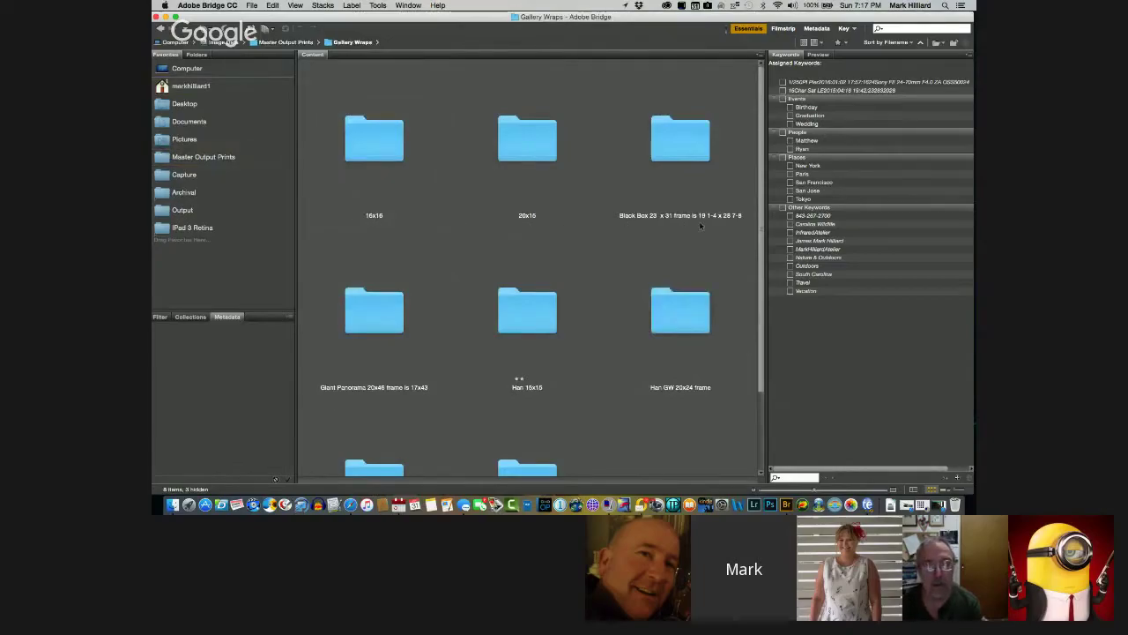
scroll(664, 230, "down", 2)
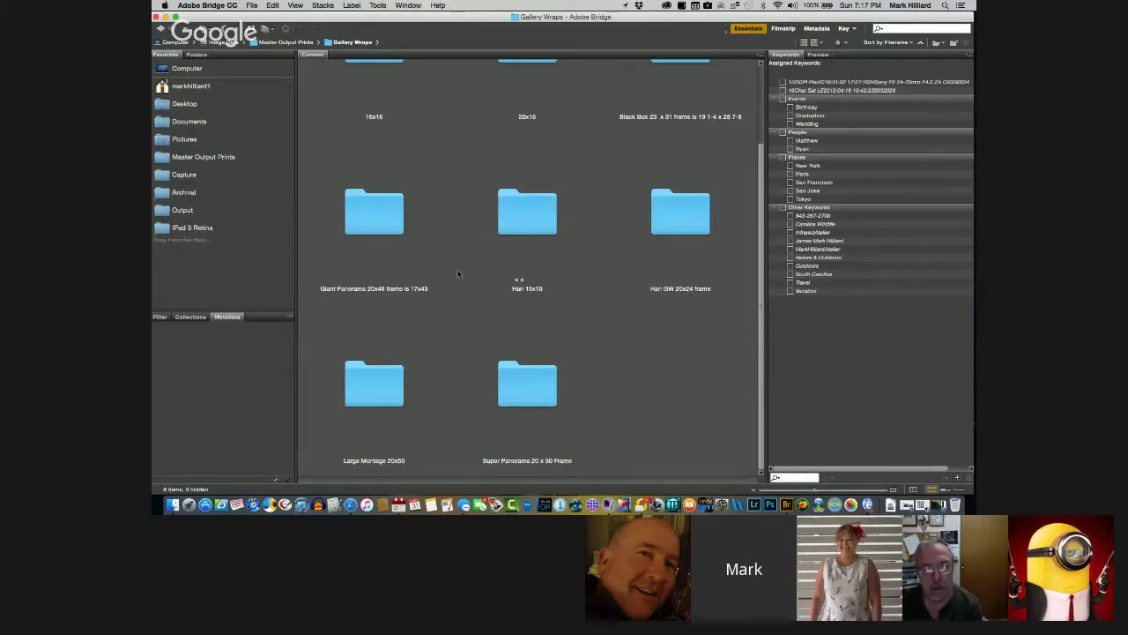
scroll(444, 272, "up", 2)
scroll(443, 272, "down", 2)
Open the Giant Panorama folder to view its images, and return to Gallery Wraps
left_click(377, 231)
double_click(377, 231)
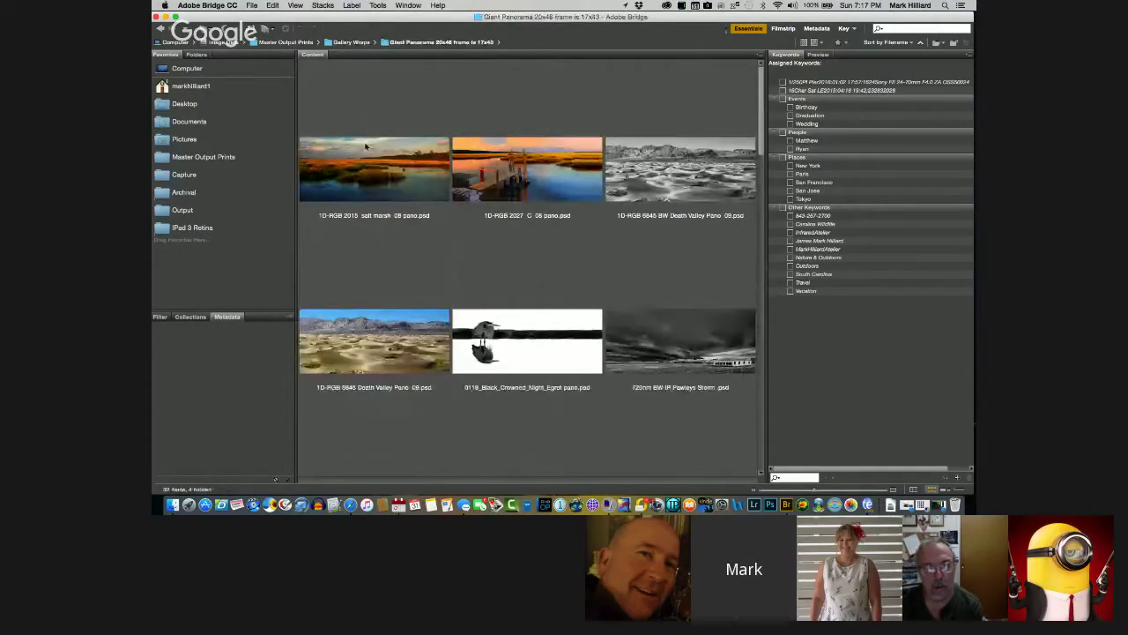
key("super+Up")
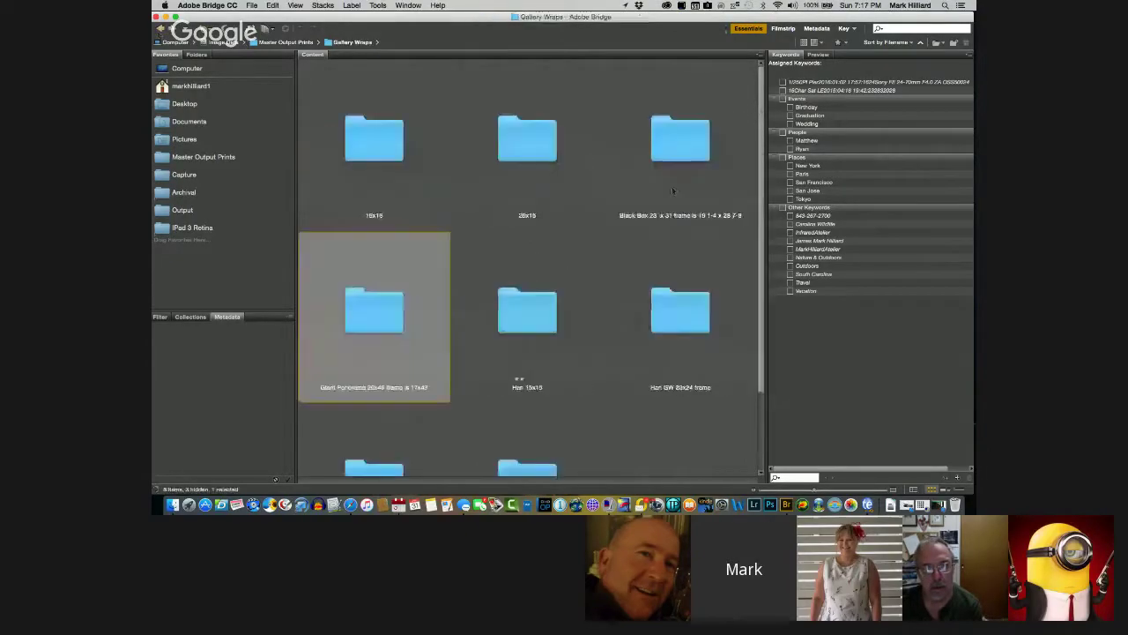
Open the Super Panorama 20 x 50 Frame folder, browse to its last images and return to the first ones
scroll(651, 324, "down", 3)
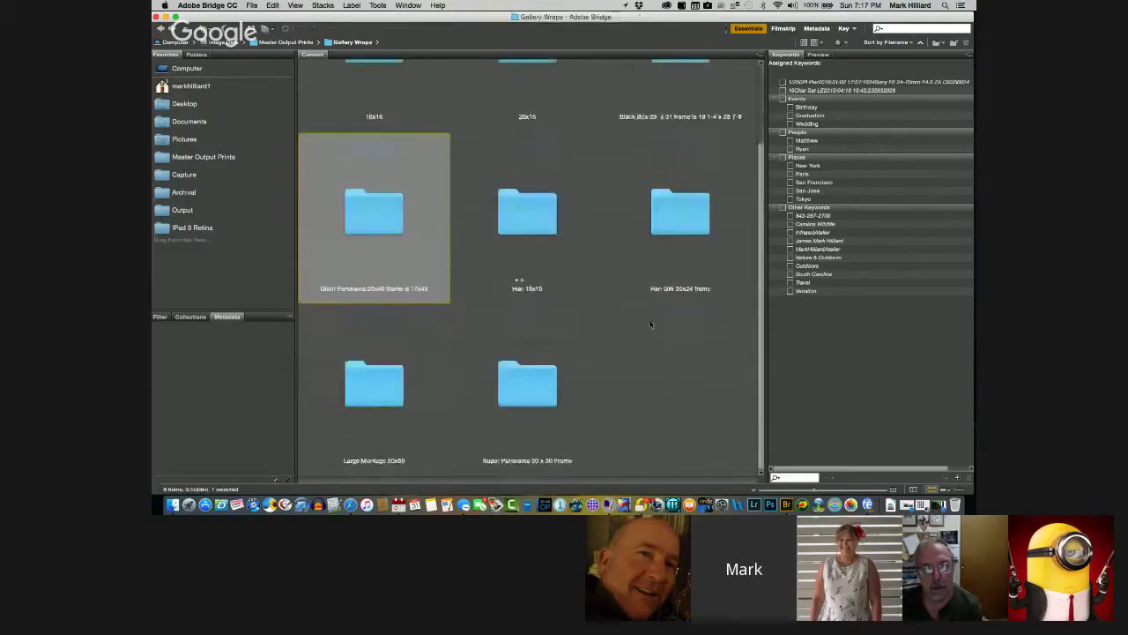
left_click(510, 381)
double_click(510, 382)
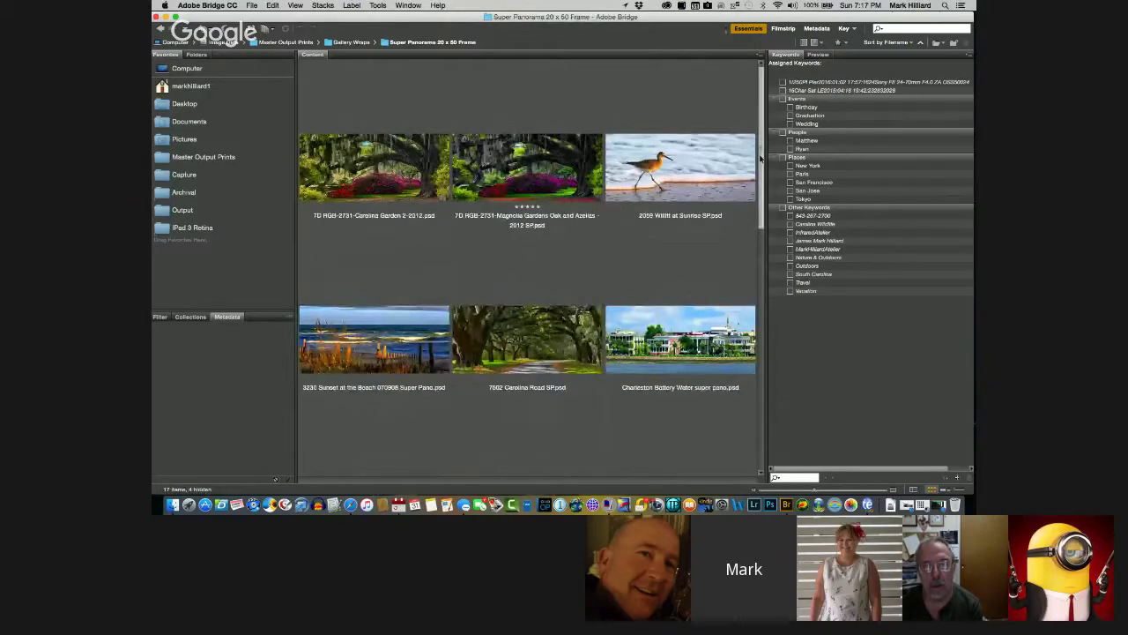
scroll(759, 193, "down", 1)
scroll(759, 193, "down", 4)
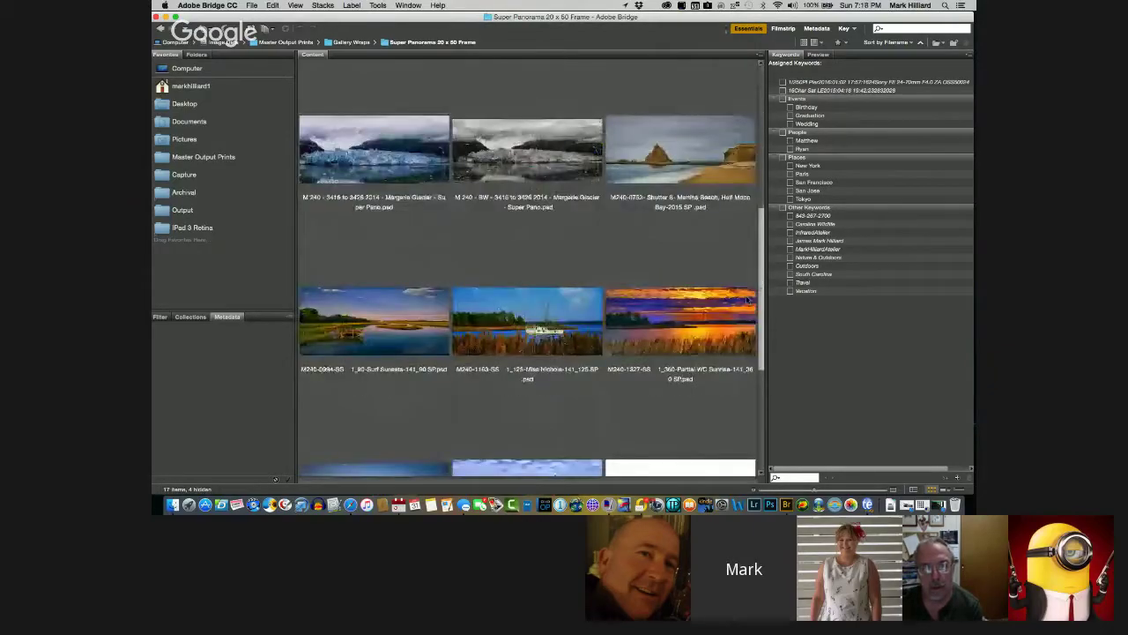
scroll(746, 298, "down", 4)
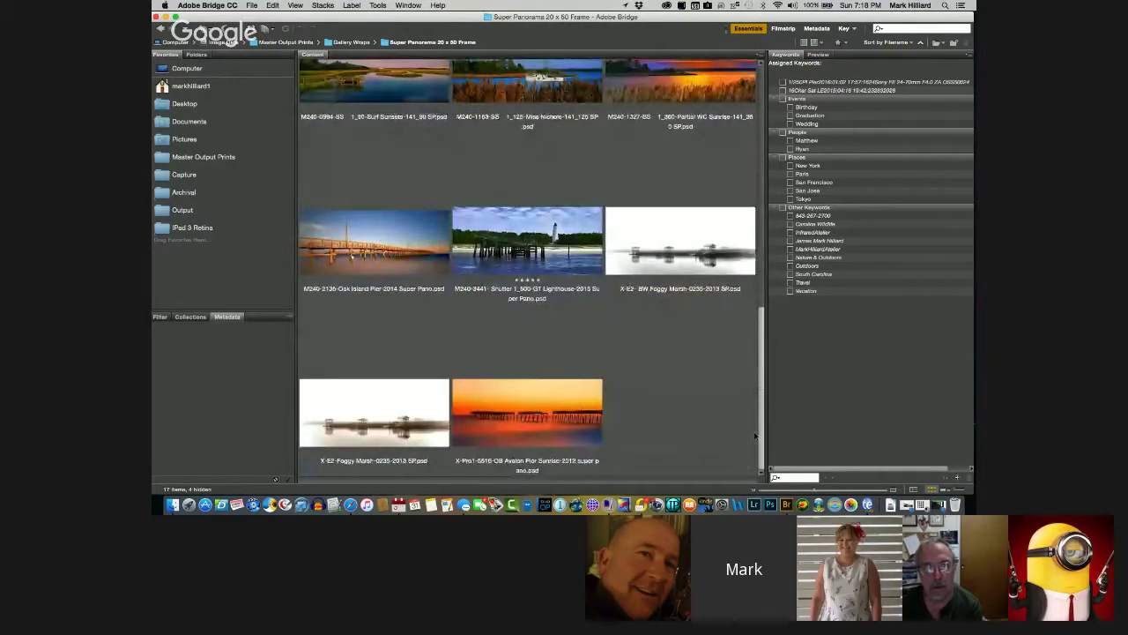
left_click_drag(759, 402, 764, 146)
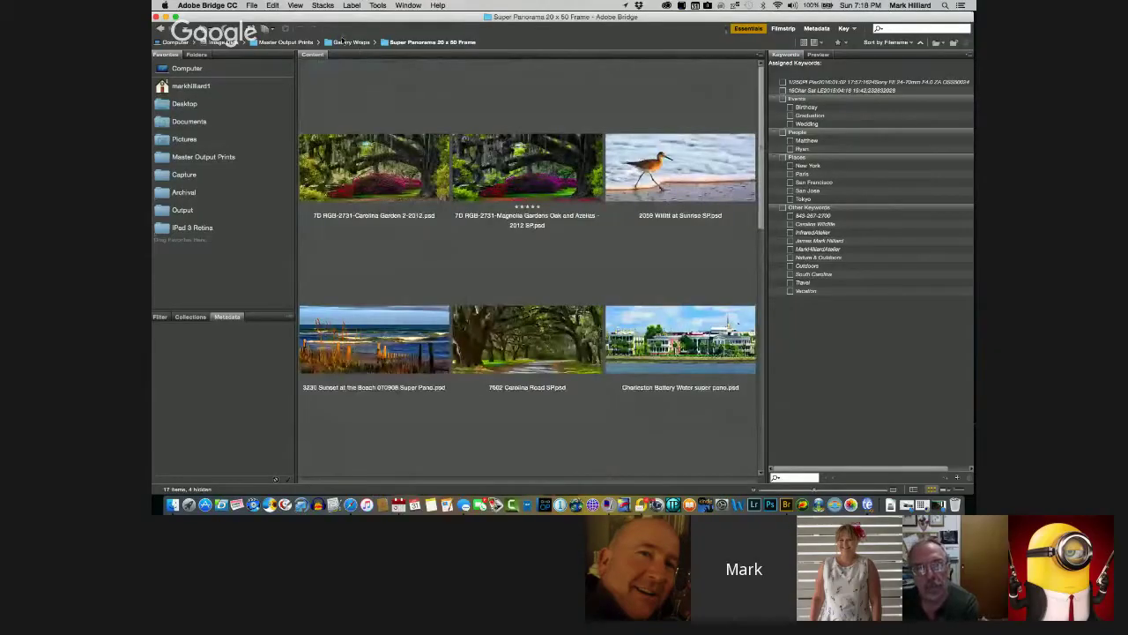
Return to Gallery Wraps, open the Large Montage folder and browse its images down to the screenshots of the assembled montages
left_click(346, 41)
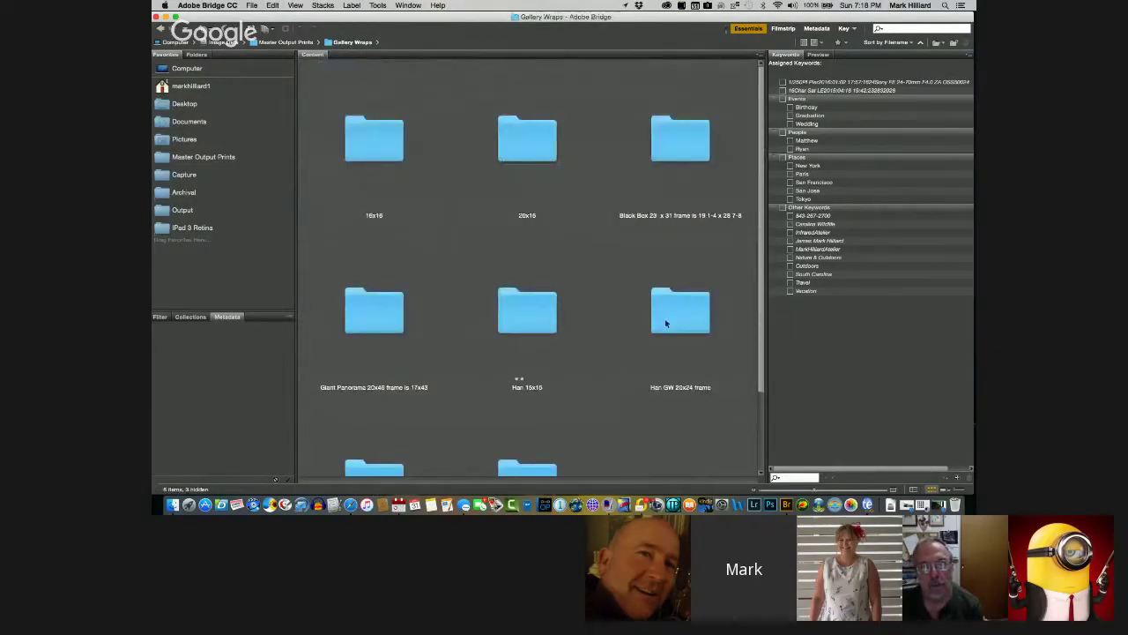
scroll(665, 324, "down", 3)
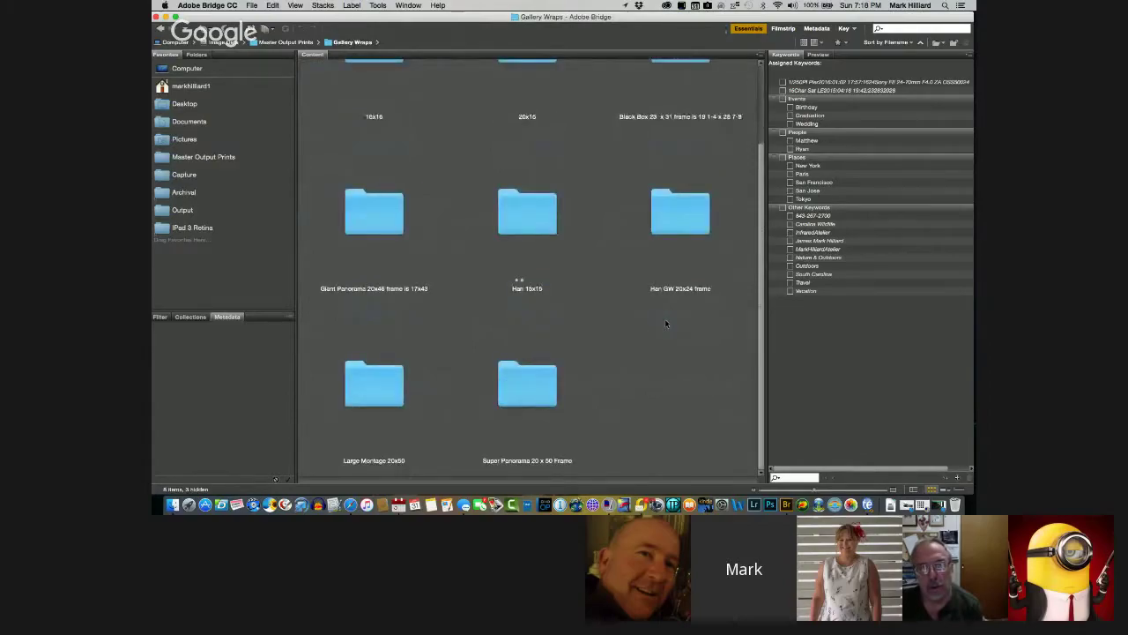
double_click(393, 383)
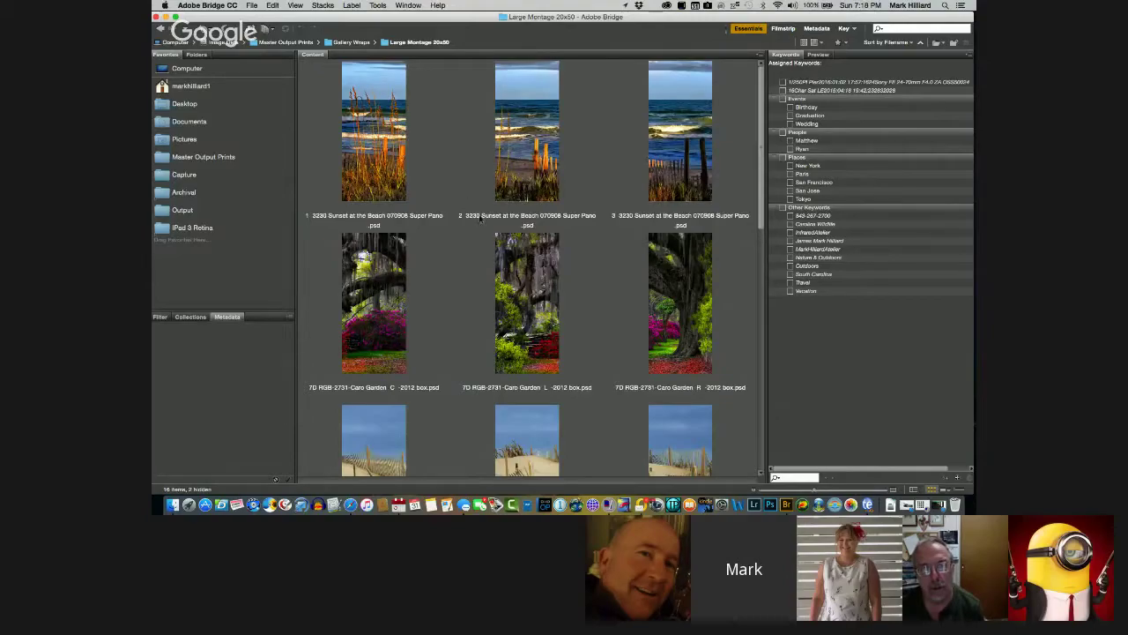
scroll(480, 218, "down", 5)
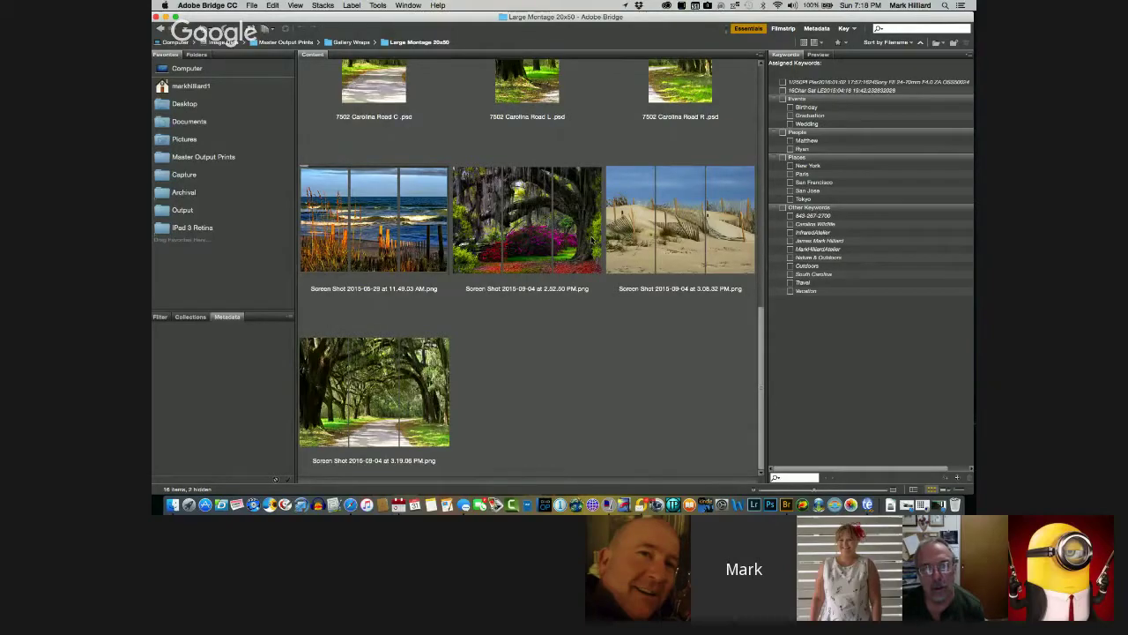
scroll(592, 238, "up", 15)
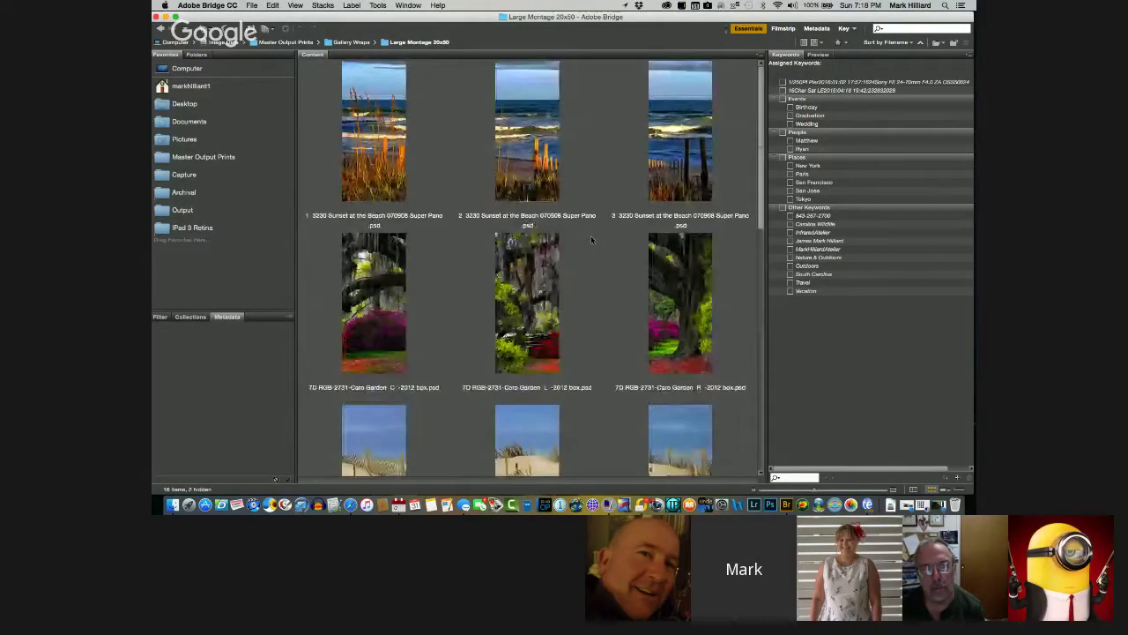
Go back up through Gallery Wraps and Master Output Prints to Image Data, close the Bridge window and restore the Hangouts window
left_click(352, 43)
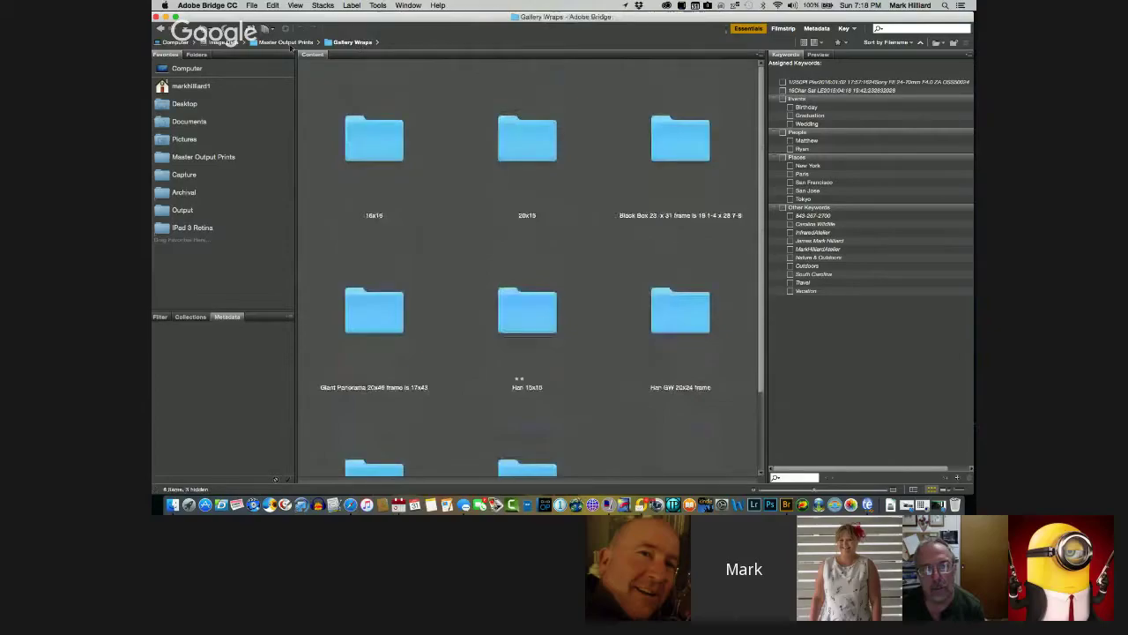
left_click(289, 44)
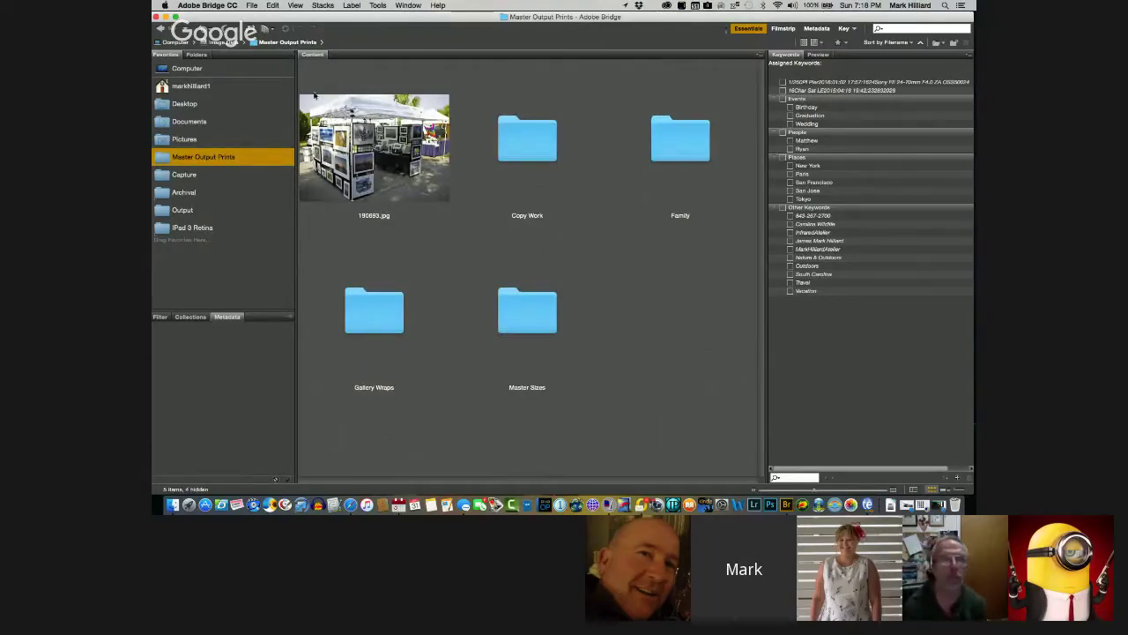
left_click(225, 42)
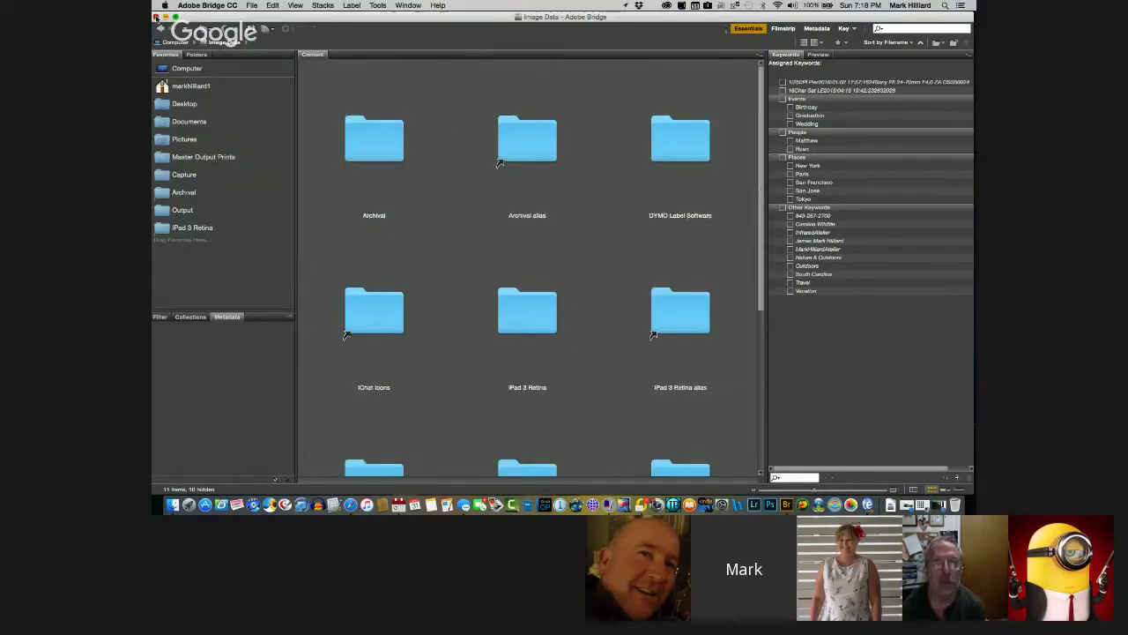
left_click(156, 17)
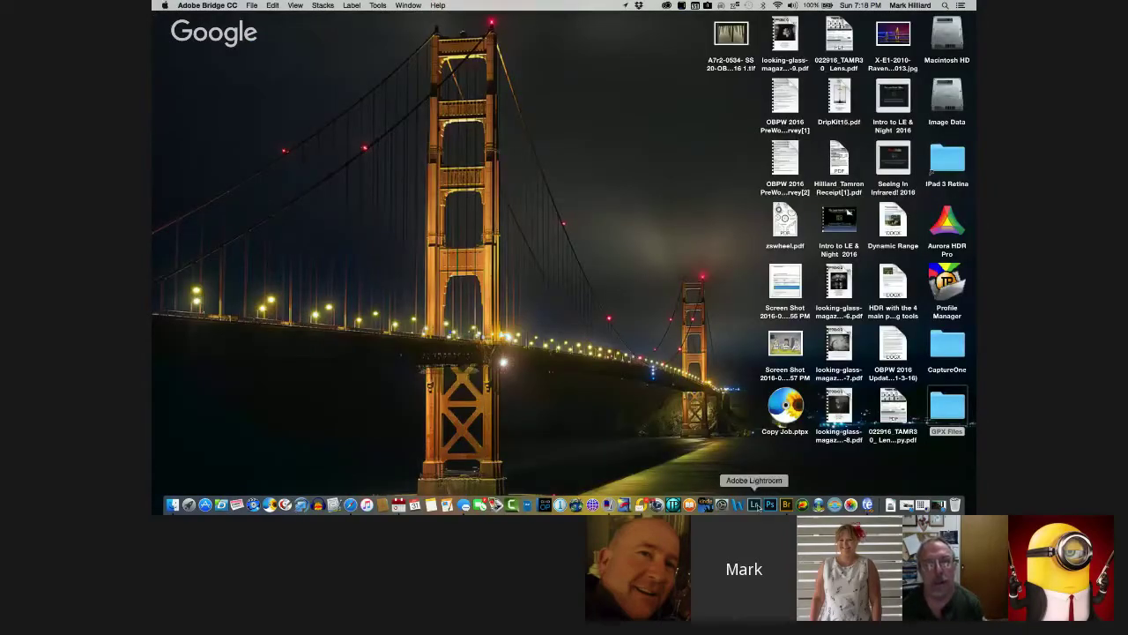
left_click(938, 504)
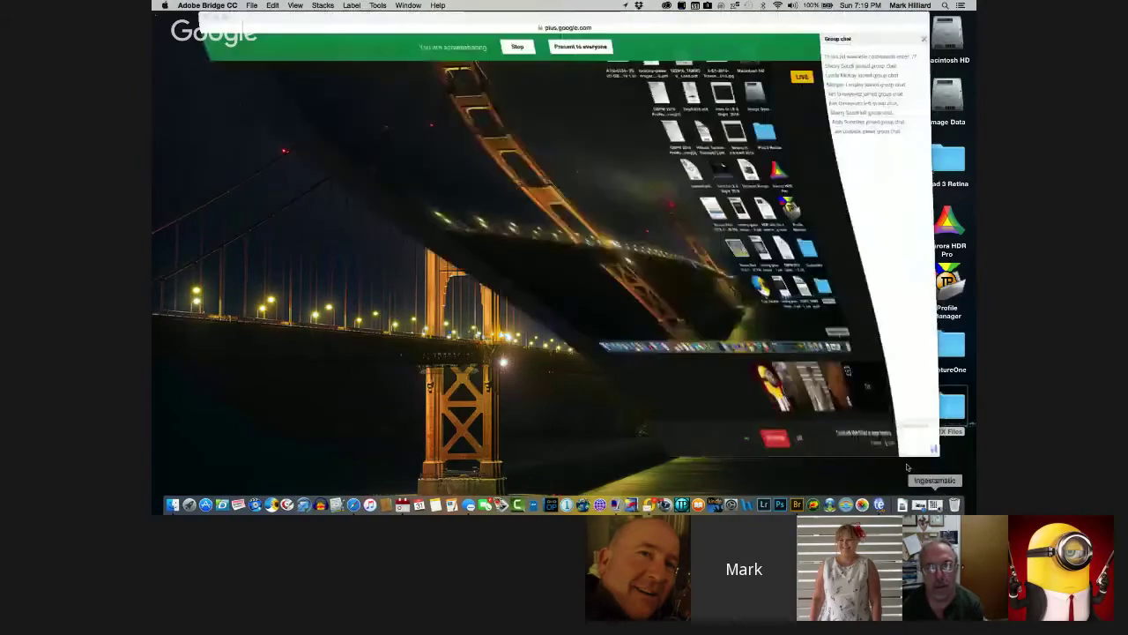
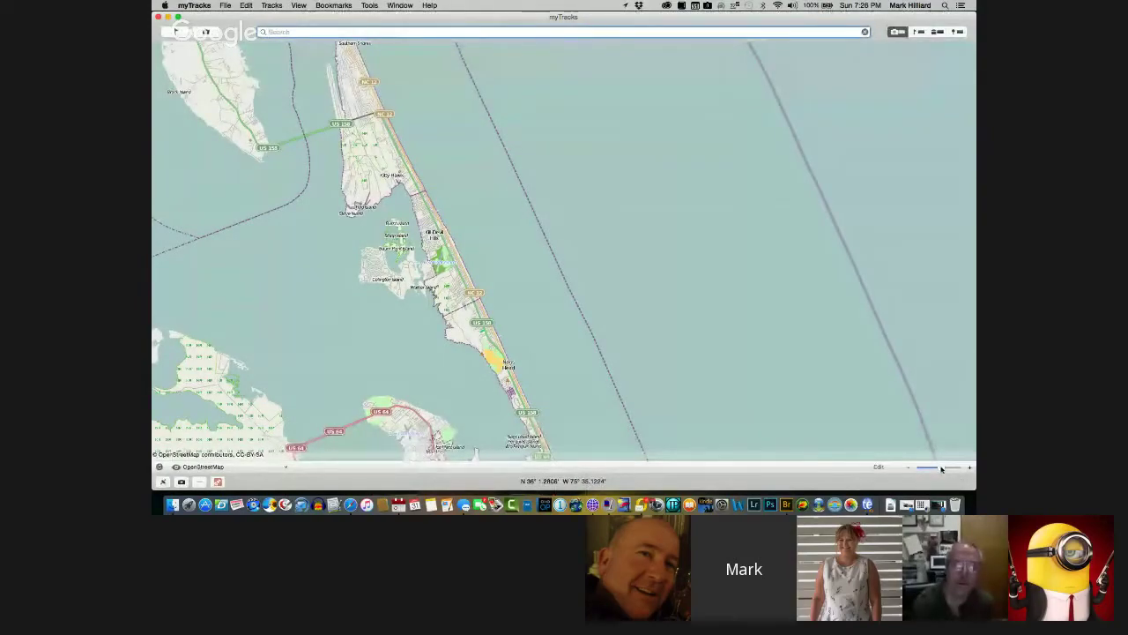
Enlarge the track list and select the last seven January 2016 tracks to show their routes on the map
left_click_drag(940, 469, 926, 469)
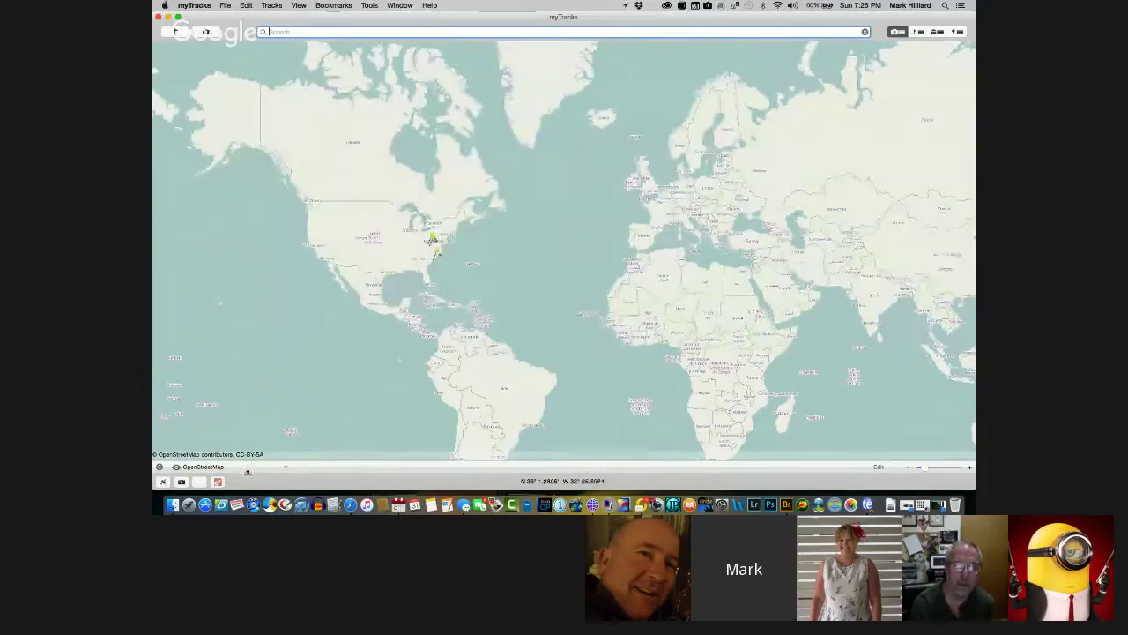
left_click_drag(248, 461, 251, 347)
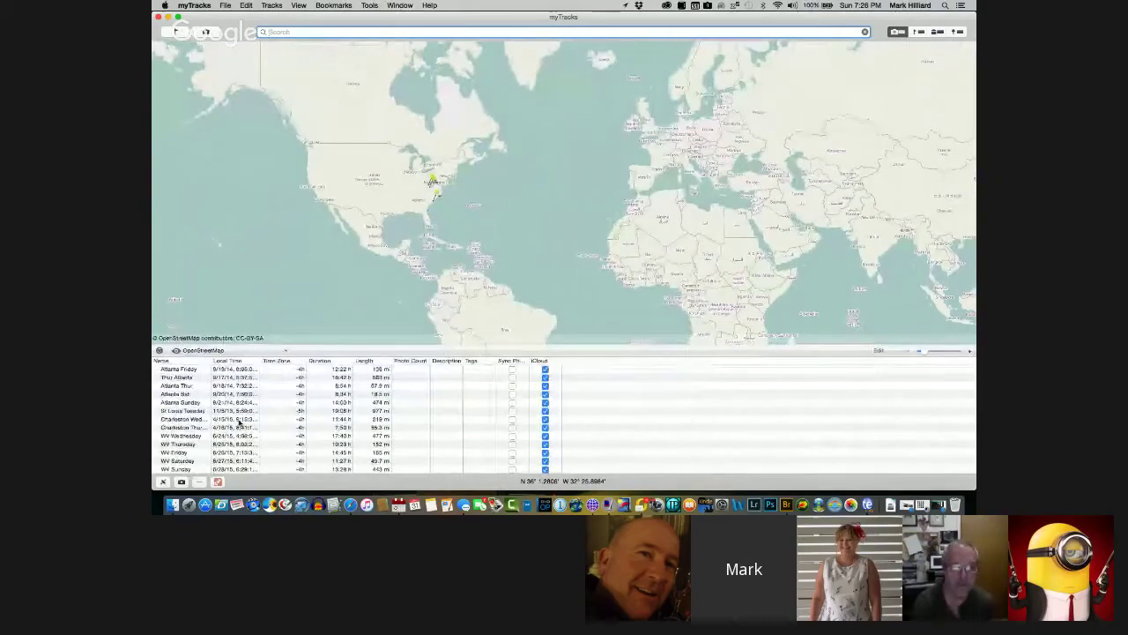
scroll(238, 423, "down", 10)
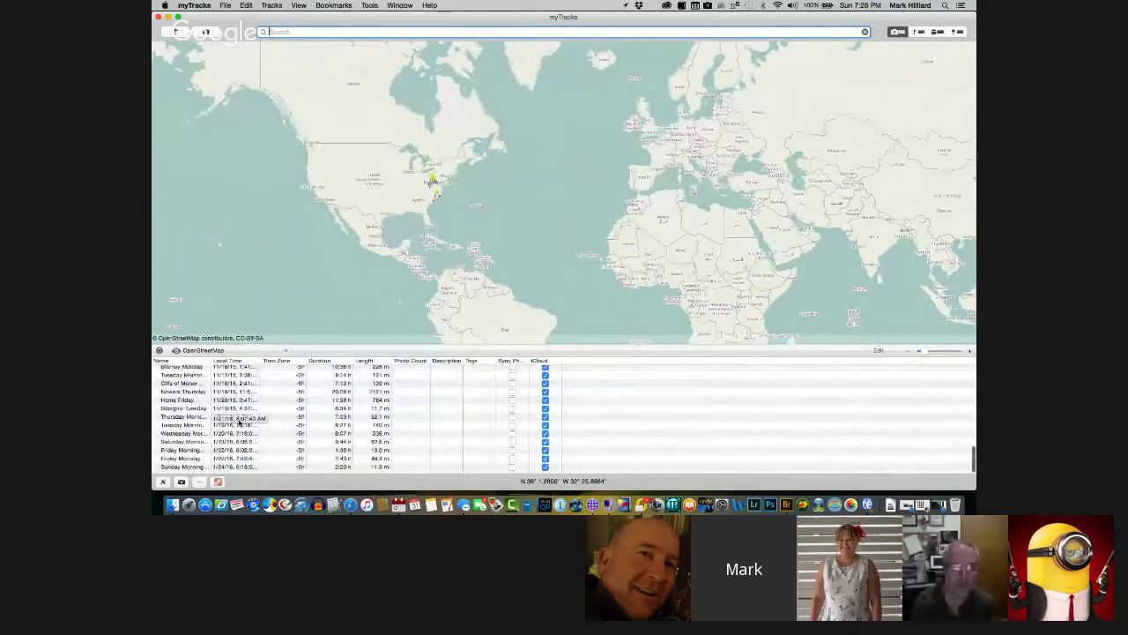
left_click(201, 470)
left_click(190, 460, "shift")
left_click(189, 451, "shift")
left_click(188, 444, "shift")
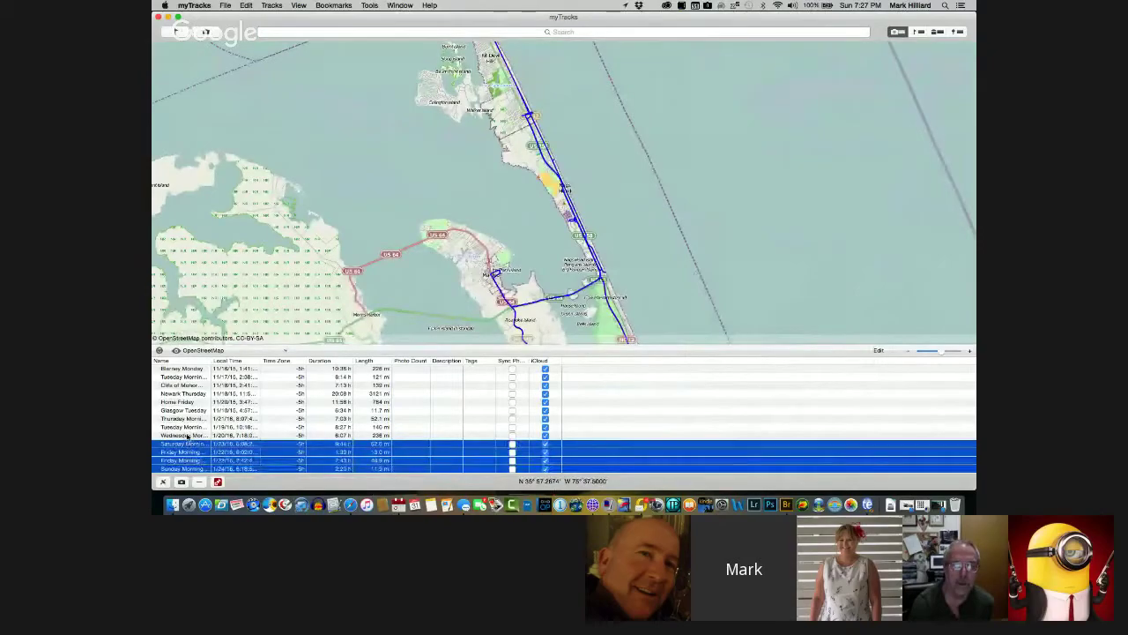
left_click(188, 436, "shift")
left_click(187, 427, "shift")
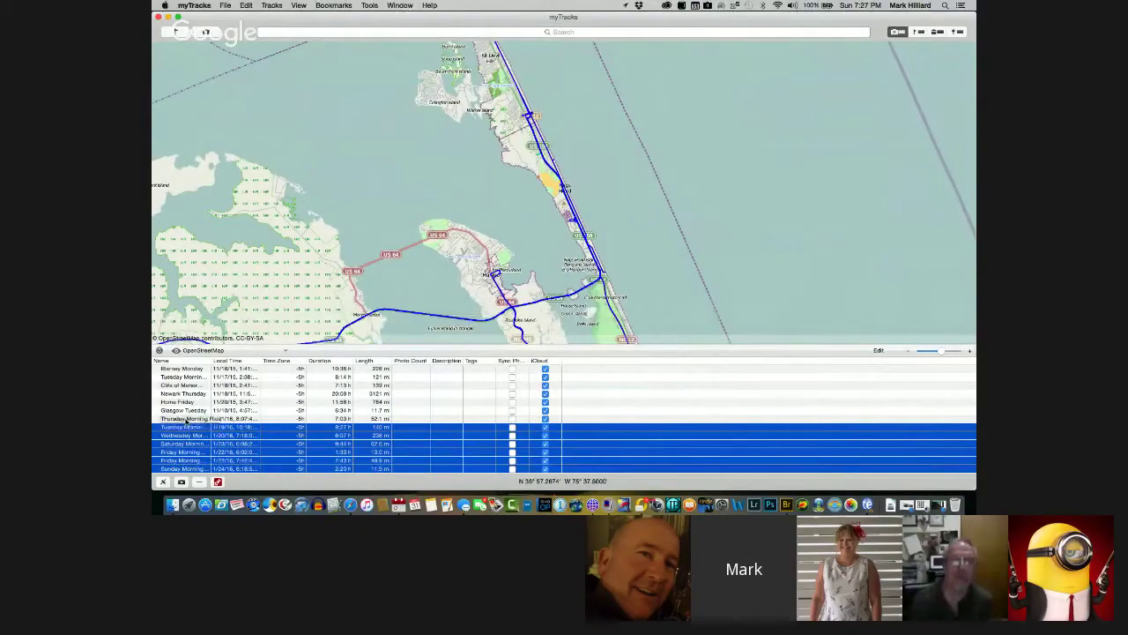
left_click(185, 420, "shift")
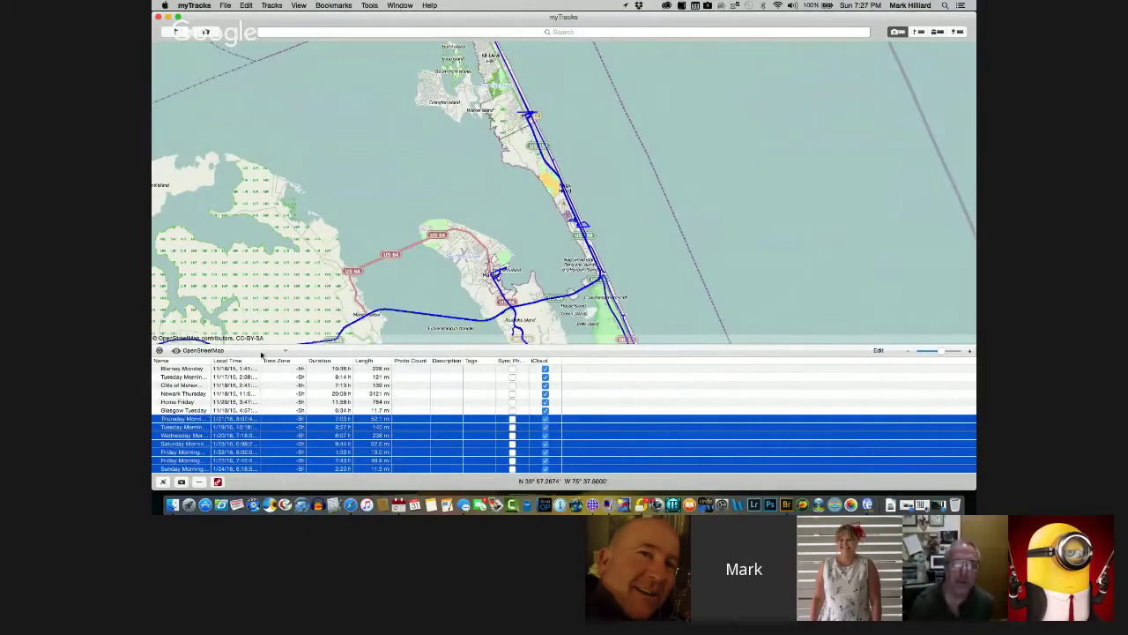
Shrink the track list and examine the selected routes from an East Coast overview down to the Cape Hatteras National Seashore
left_click_drag(261, 356, 261, 442)
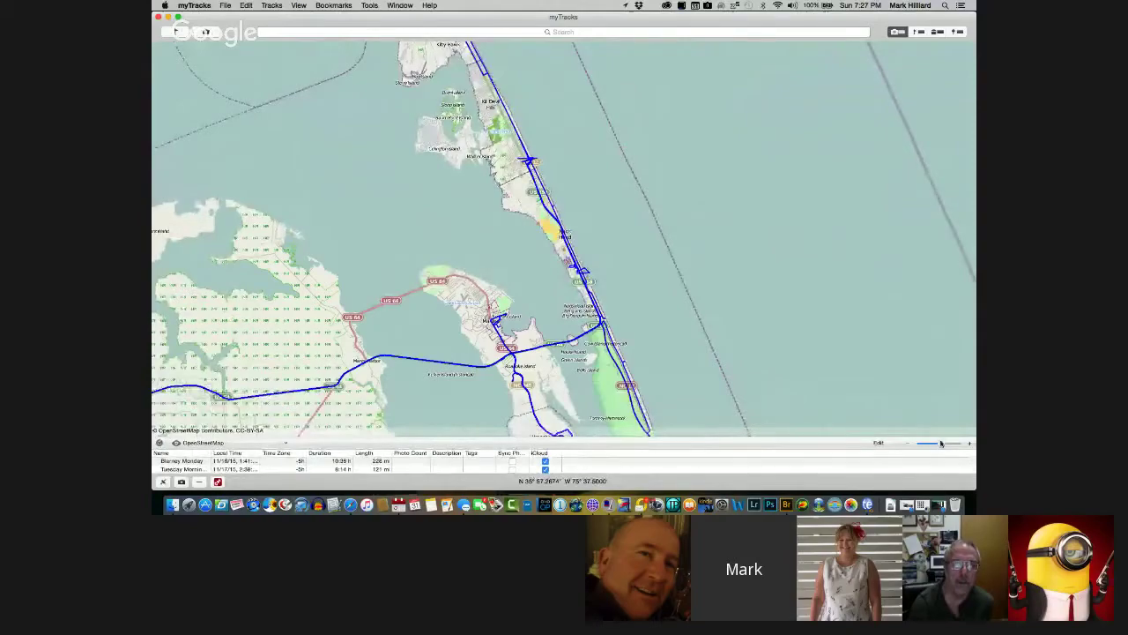
left_click_drag(939, 443, 928, 444)
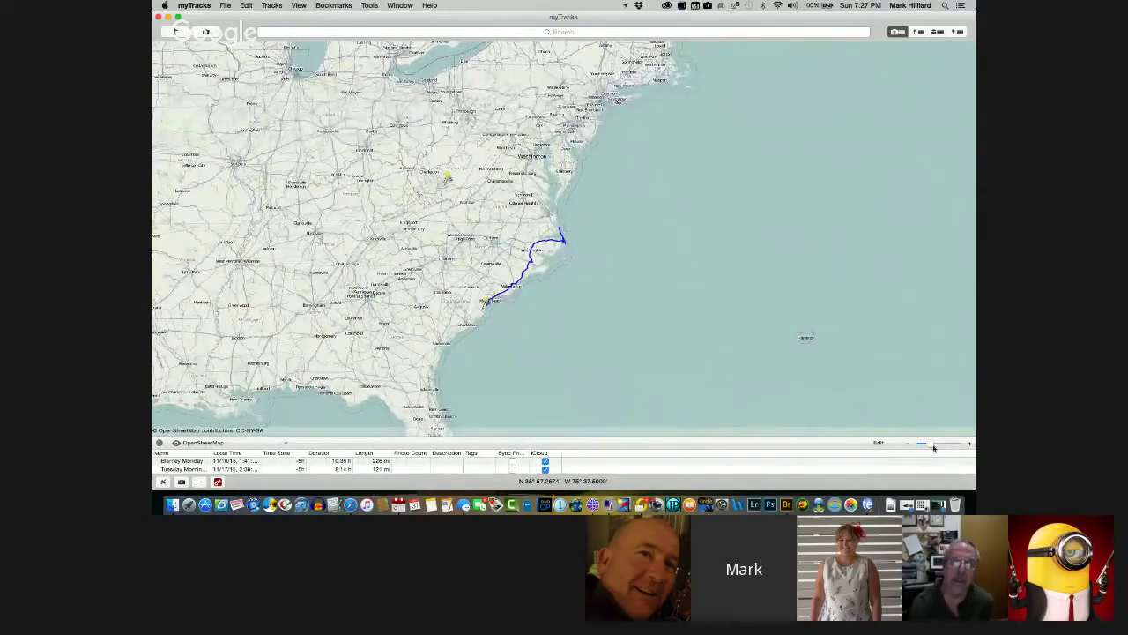
left_click_drag(930, 444, 939, 445)
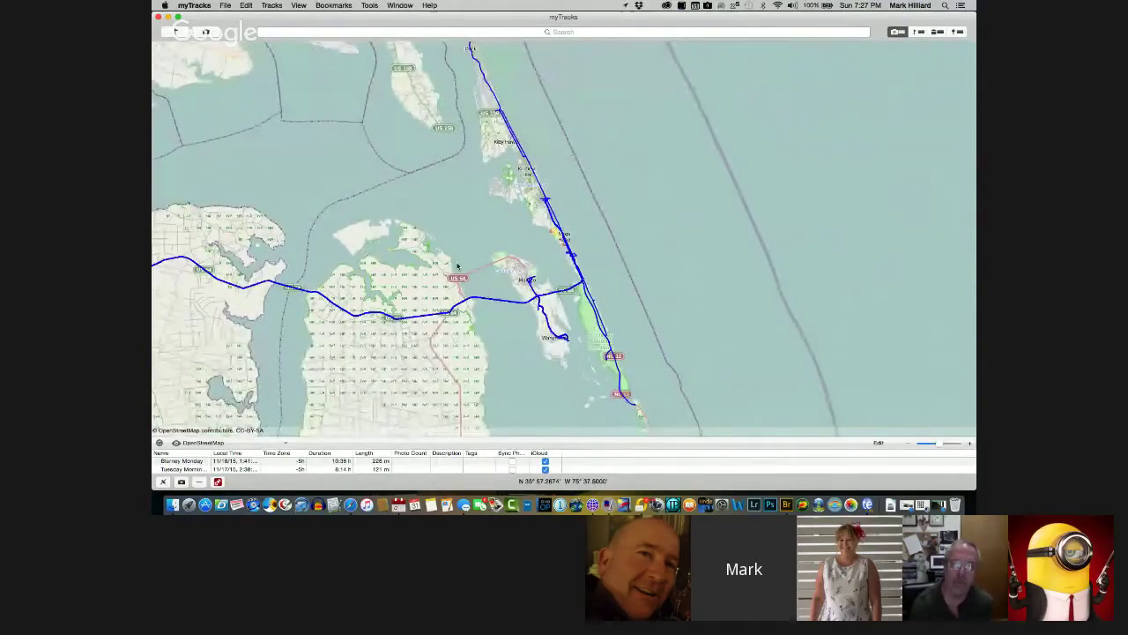
left_click_drag(575, 273, 497, 164)
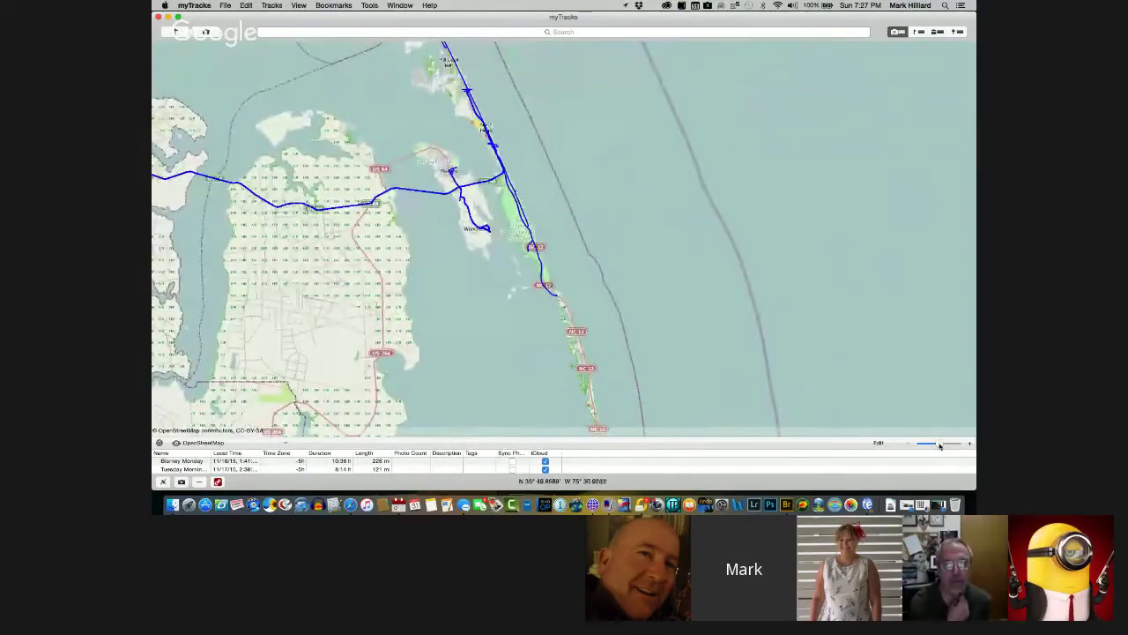
left_click_drag(939, 446, 946, 447)
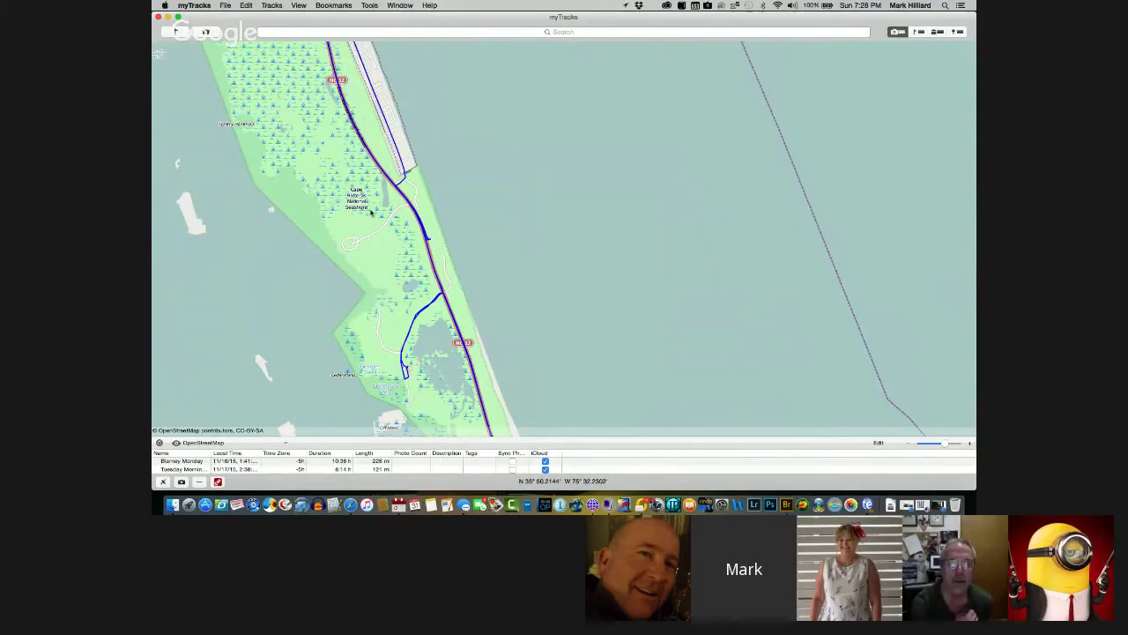
Follow the selected routes north from the Cape Hatteras National Seashore and across the bridges to Roanoke Island
left_click_drag(374, 240, 409, 369)
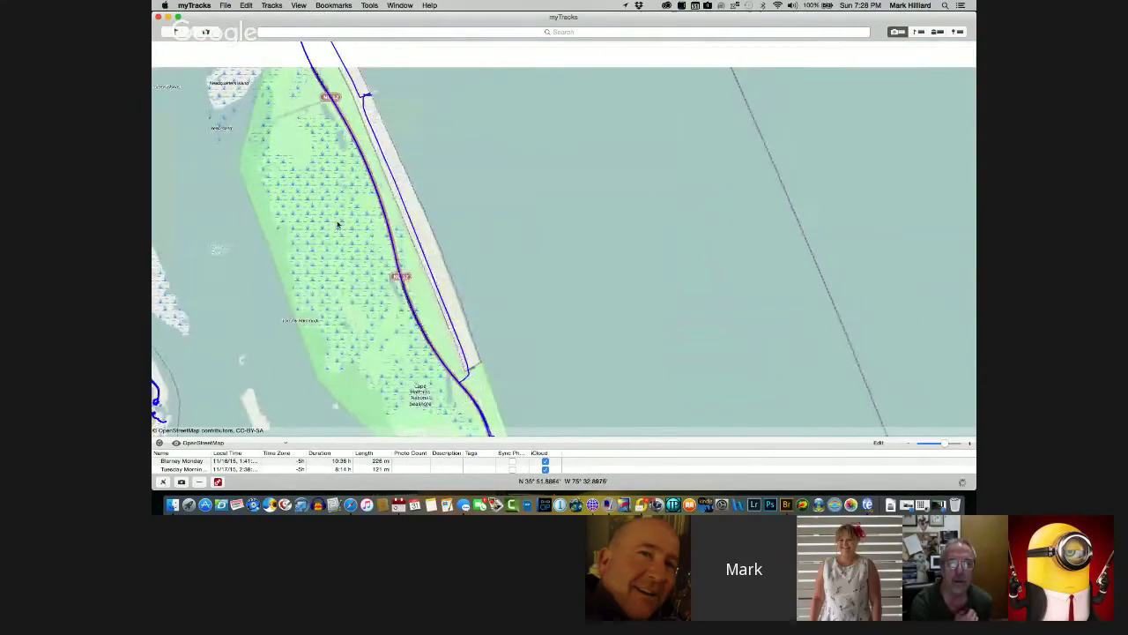
left_click_drag(338, 221, 398, 312)
left_click_drag(486, 293, 657, 298)
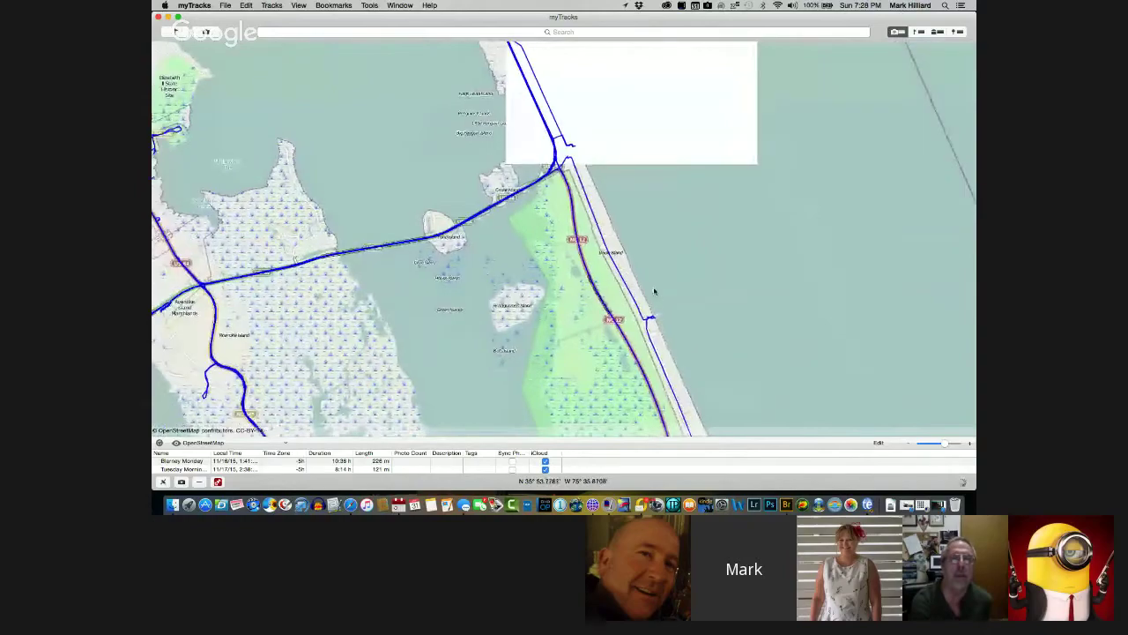
left_click_drag(363, 319, 583, 394)
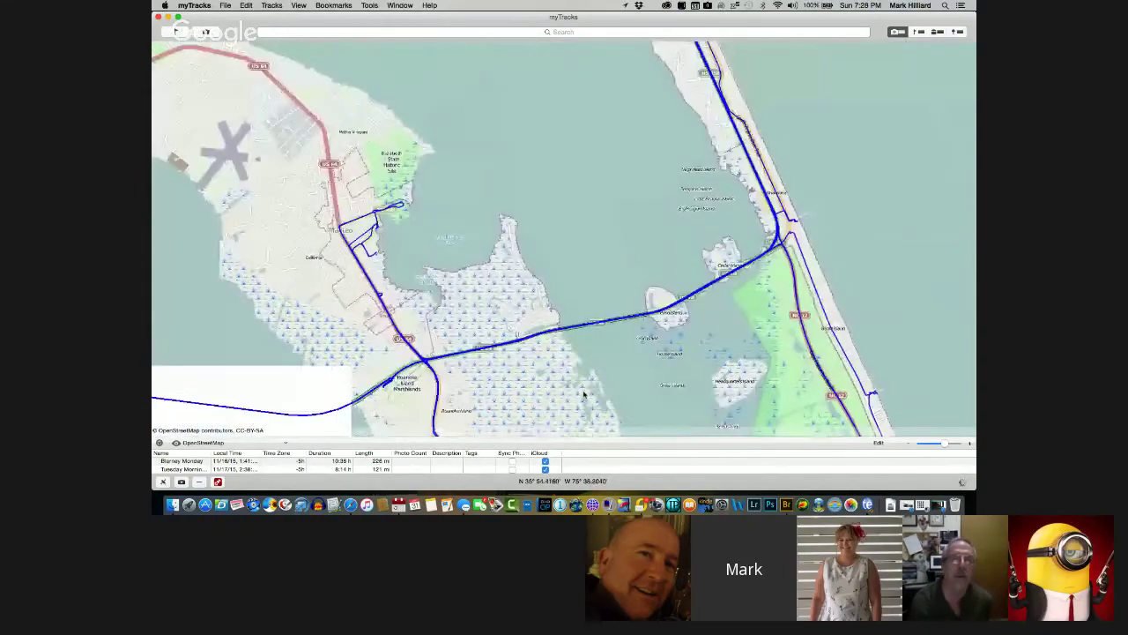
left_click_drag(414, 247, 435, 318)
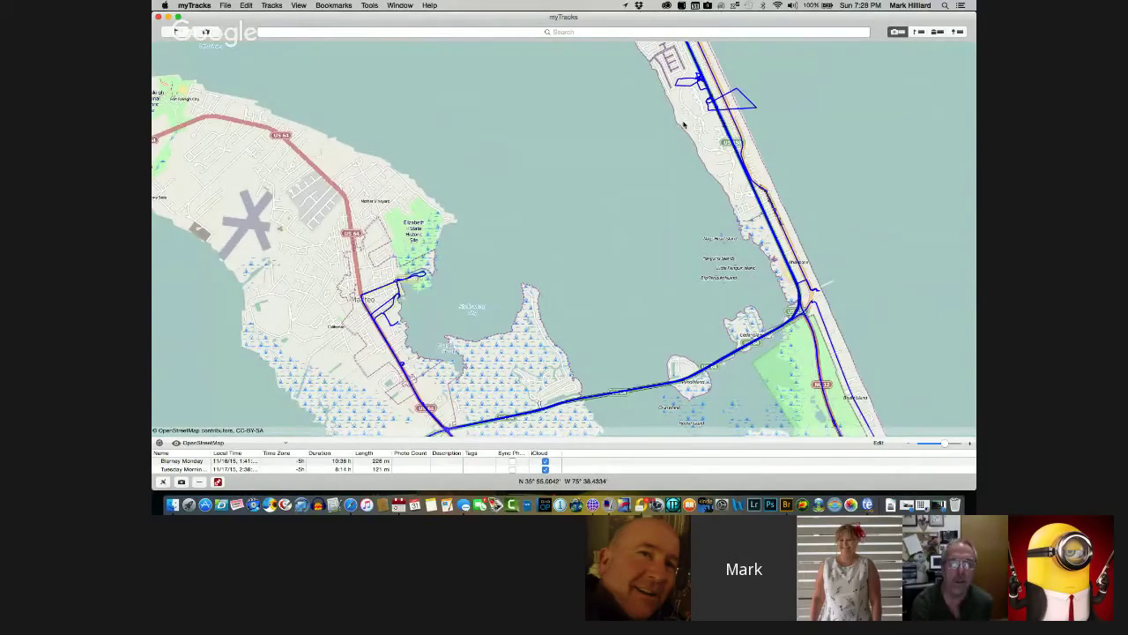
scroll(684, 124, "up", 3)
scroll(713, 176, "down", 3)
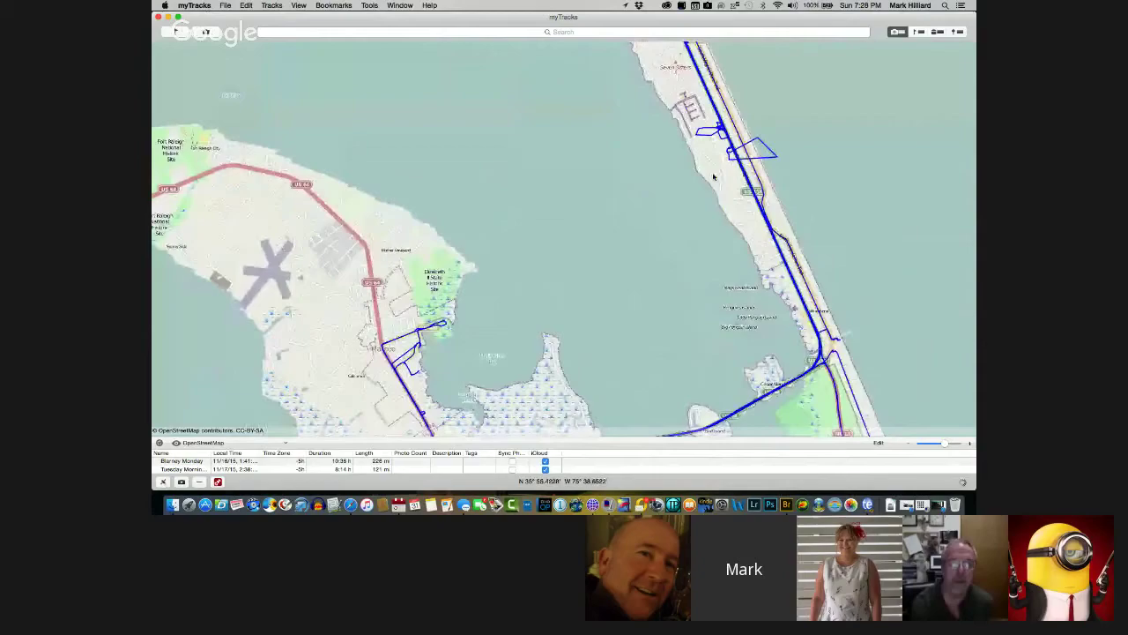
Enlarge the track list again and select the Atlanta Friday track at its start to show that route on the map
left_click(925, 444)
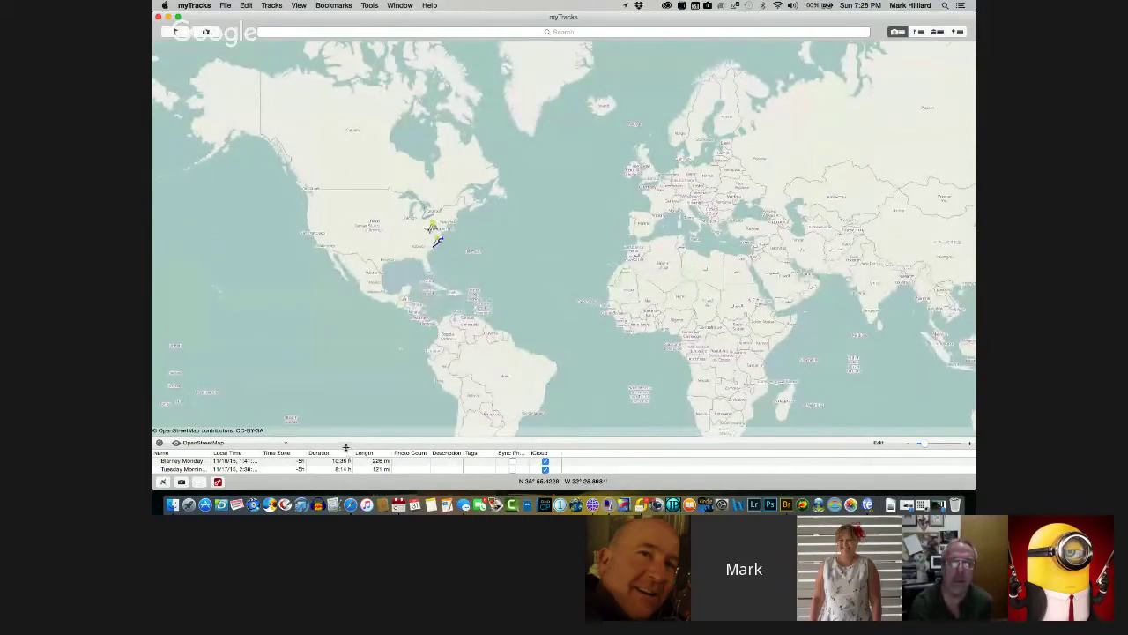
left_click_drag(346, 448, 347, 294)
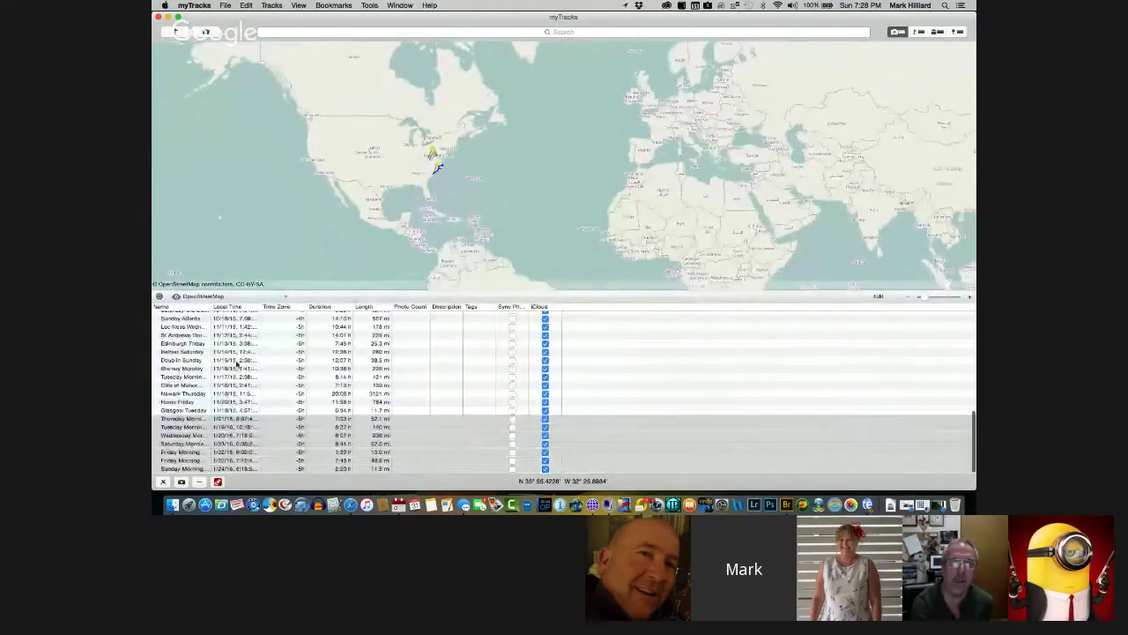
scroll(240, 367, "up", 15)
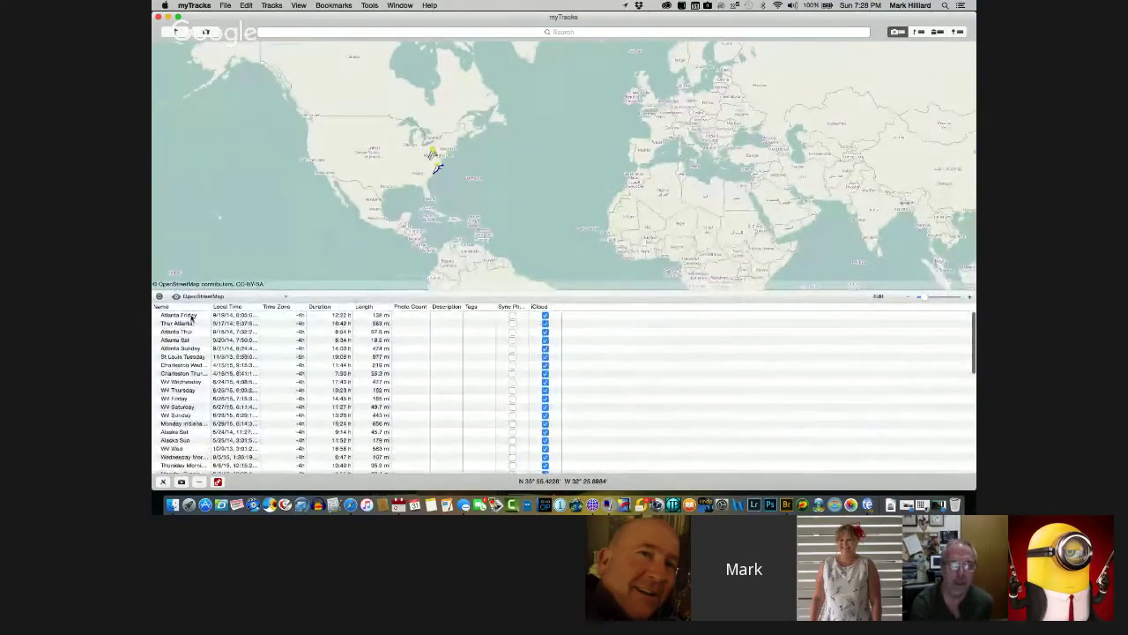
left_click(190, 317)
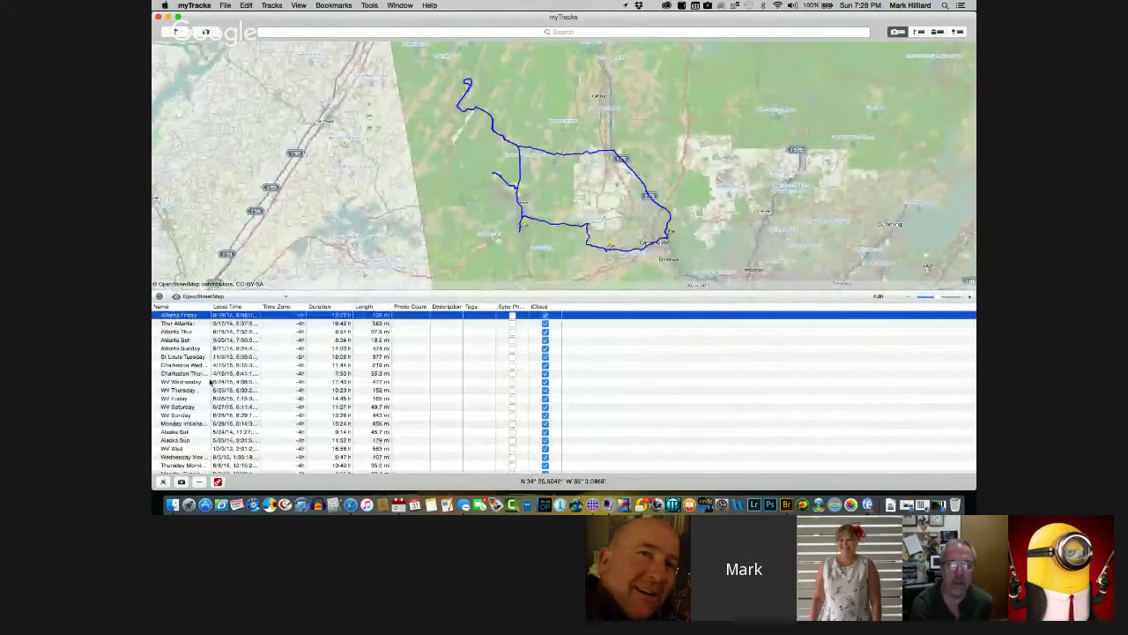
Select all tracks through the end of the list and view them together on the world map, including Alaska and Britain
scroll(211, 381, "down", 15)
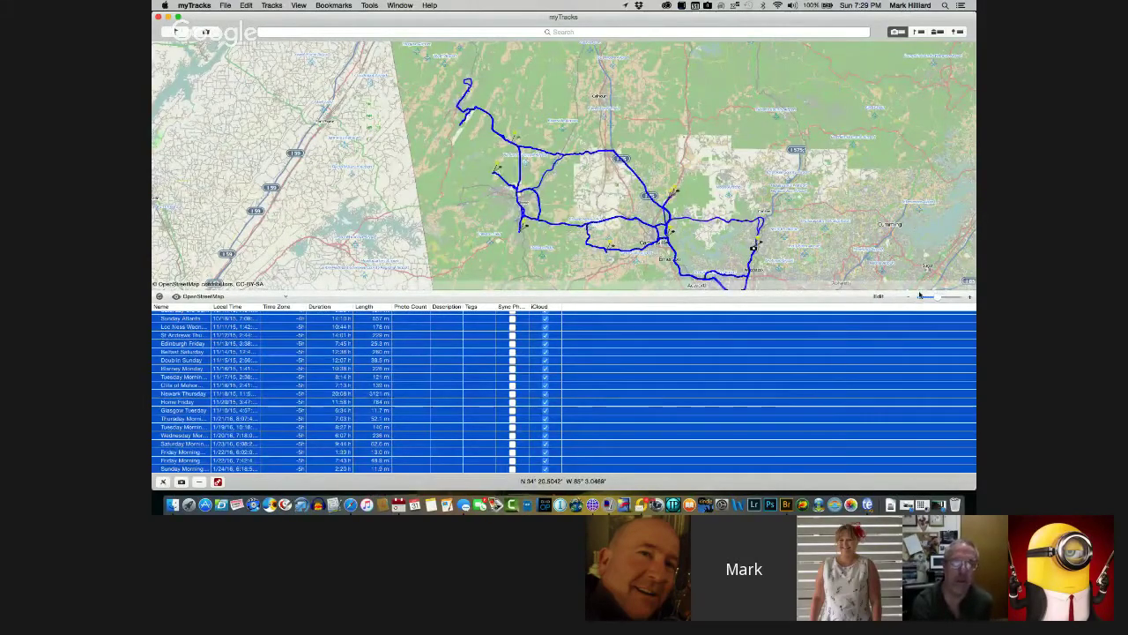
left_click_drag(940, 300, 927, 302)
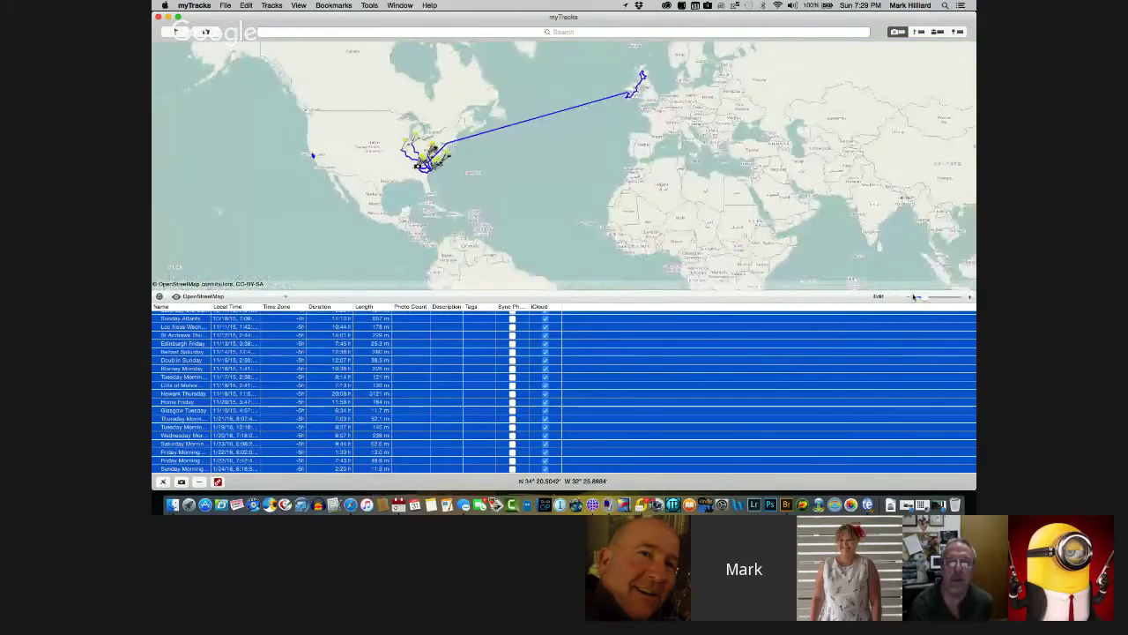
left_click(593, 112)
scroll(598, 132, "up", 3)
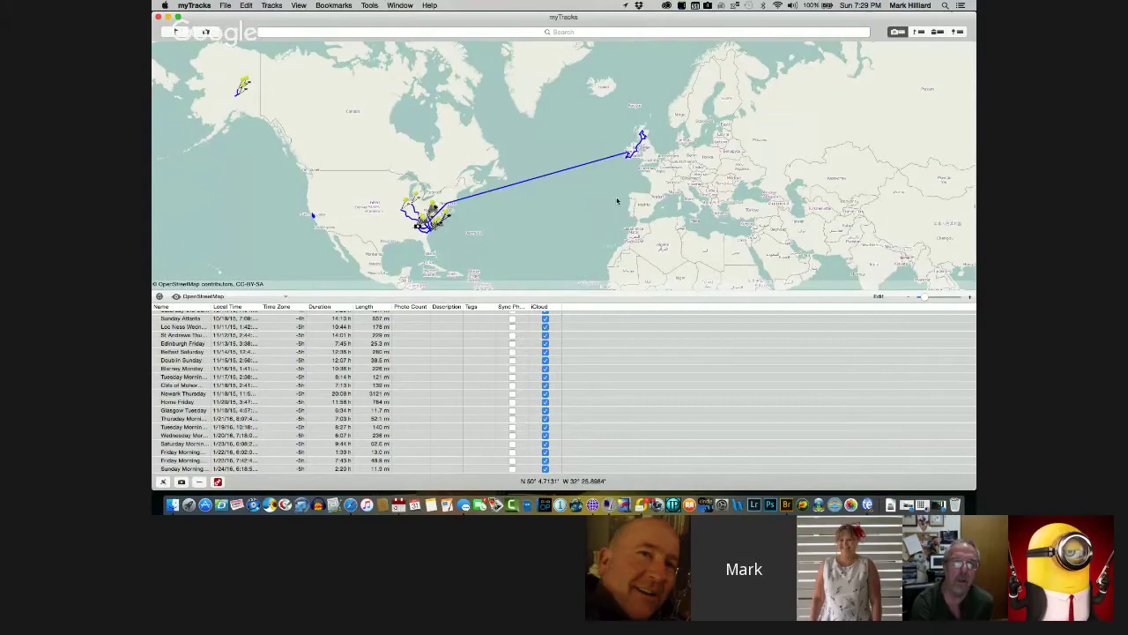
Close the myTracks window, restore the Hangouts window and stop the screen sharing
left_click(159, 17)
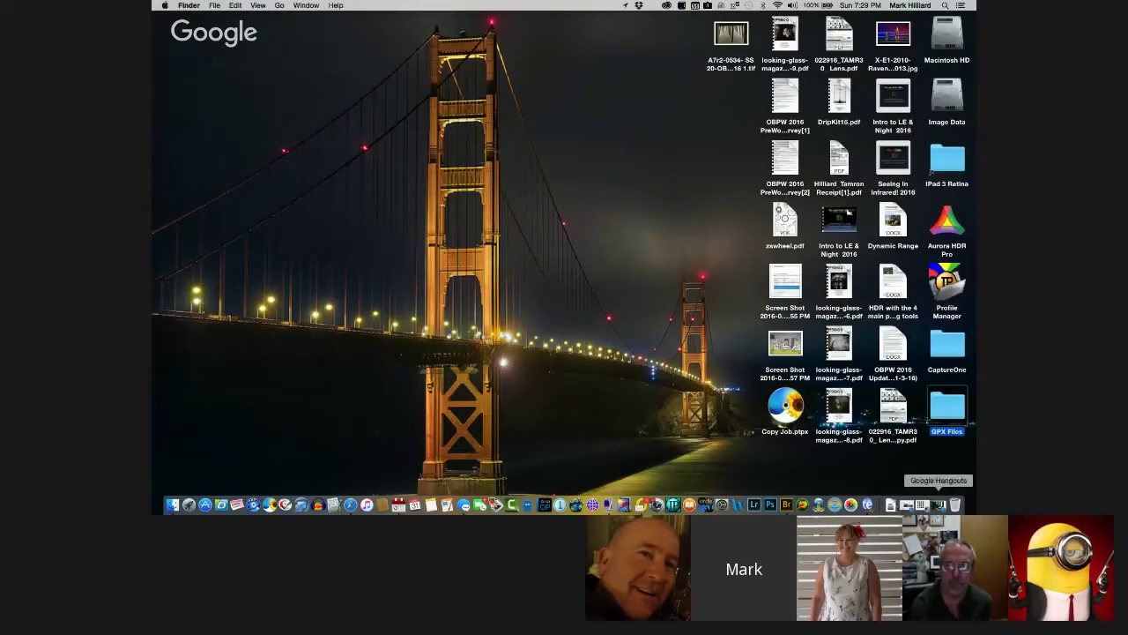
left_click(940, 505)
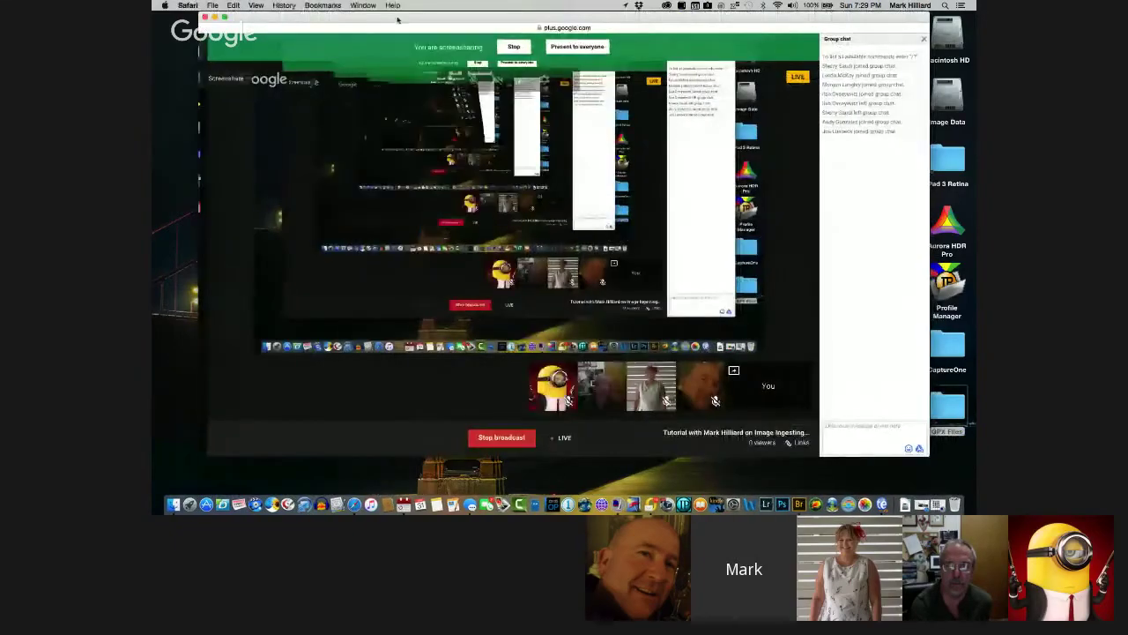
left_click(510, 48)
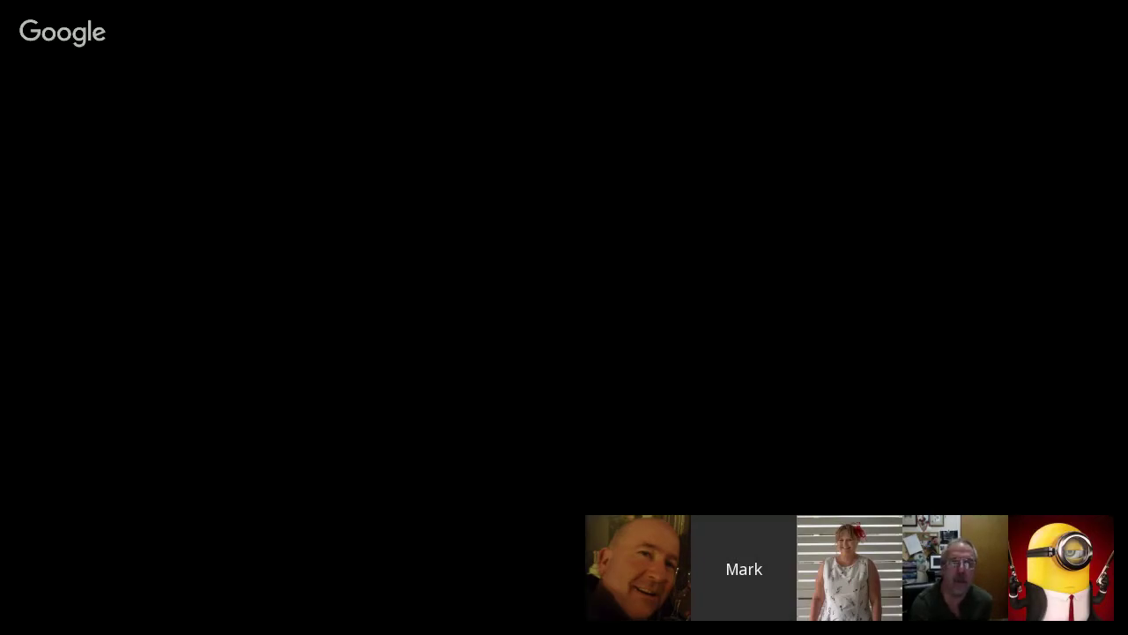